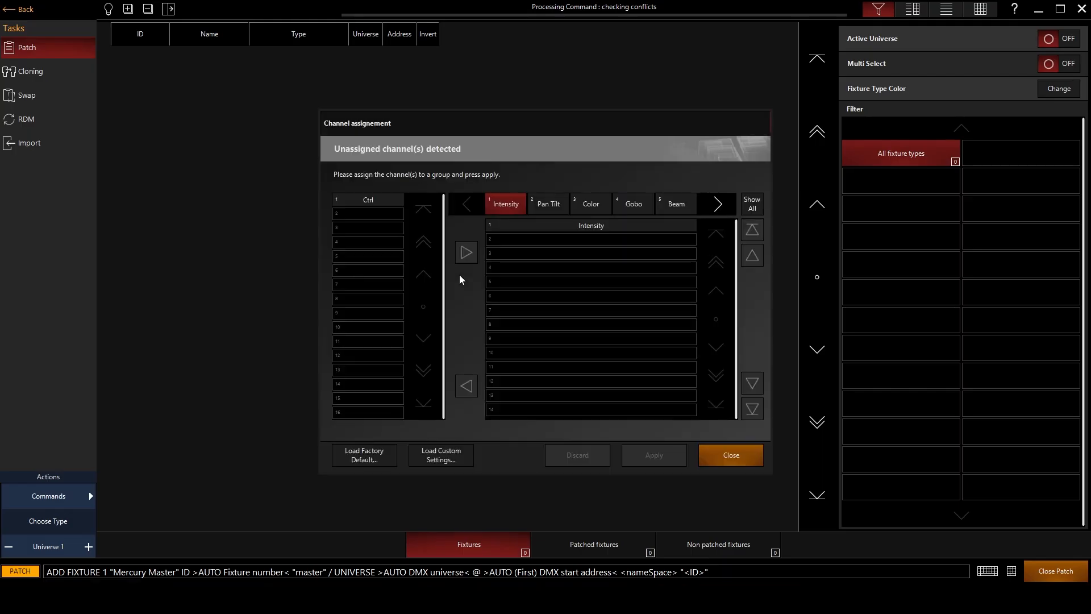
Assign the Mercury Master's Ctrl channel to the Beam Effects group, apply the assignment and close the dialog.
left_click(370, 200)
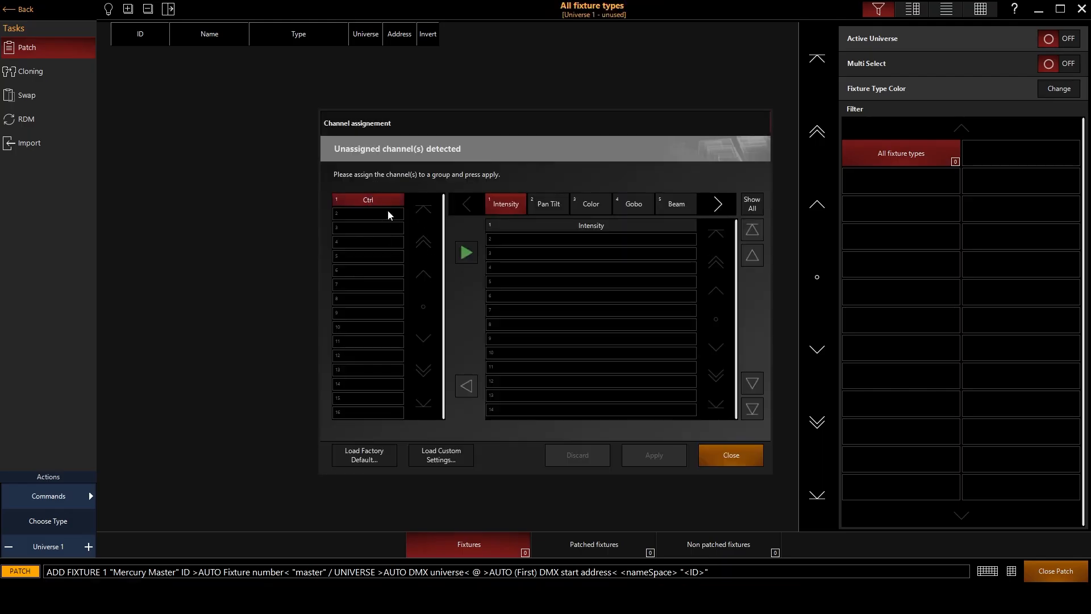
left_click(711, 205)
left_click(467, 203)
left_click(707, 207)
left_click(506, 203)
left_click(467, 252)
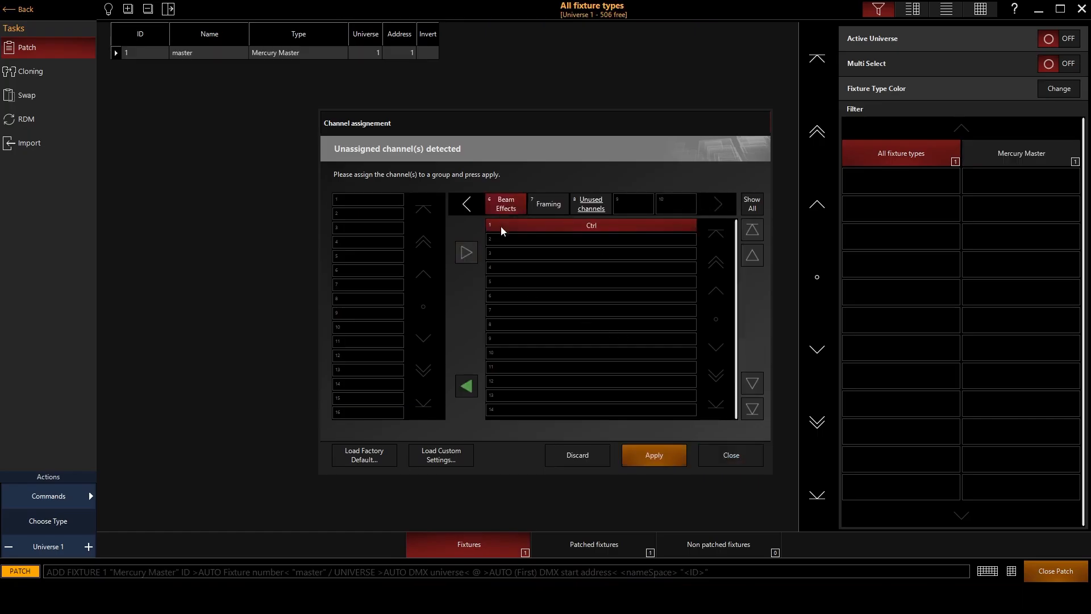
left_click(659, 458)
left_click(727, 461)
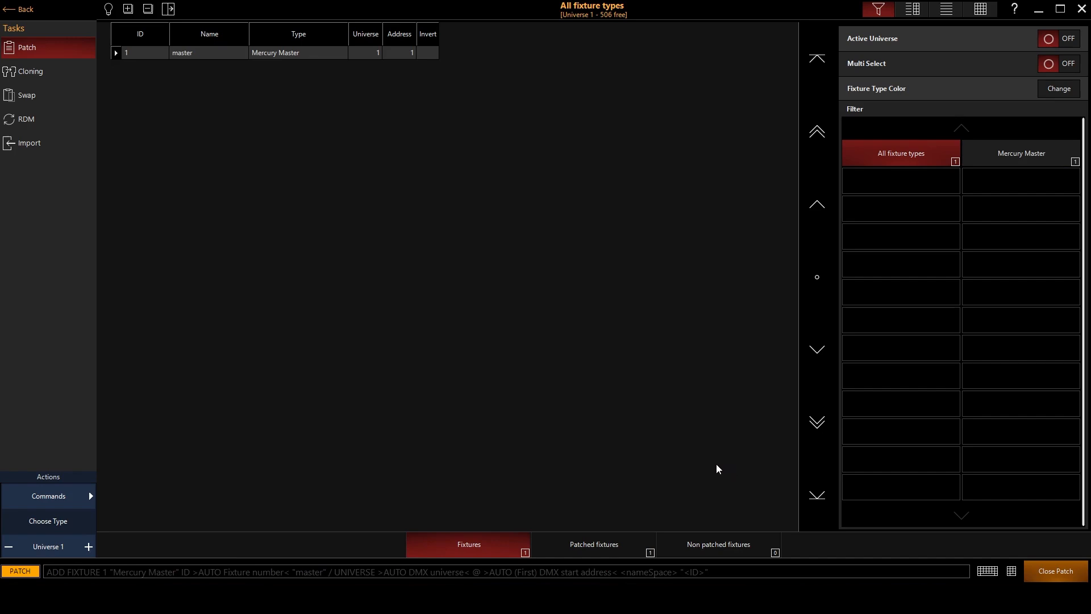
Start an auto-patched new fixture of X-Laser type Mercury Basic Builder and name it "builder".
left_click(43, 496)
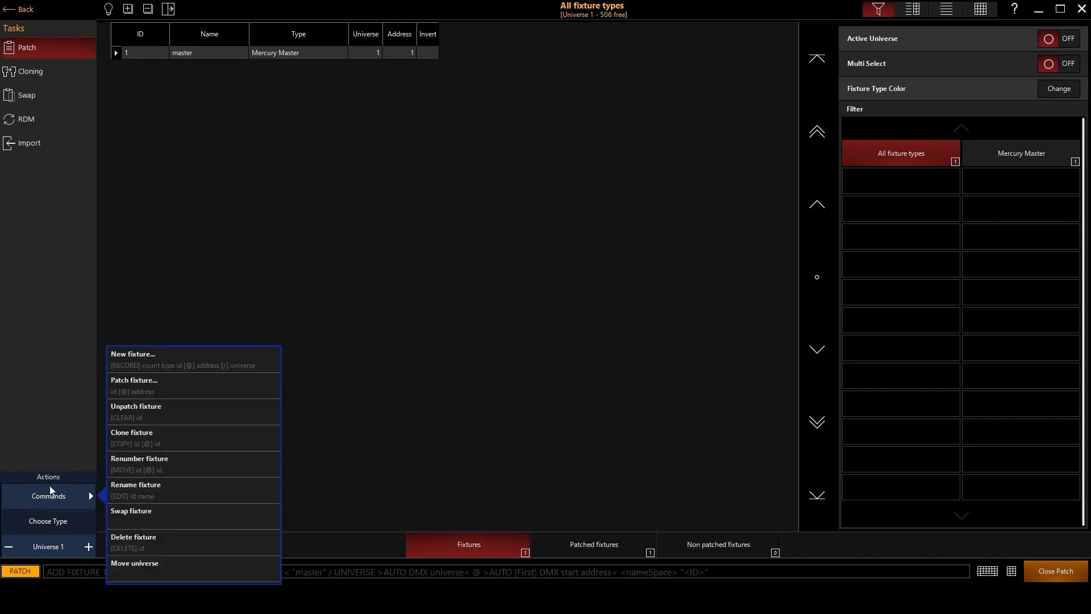
left_click(154, 358)
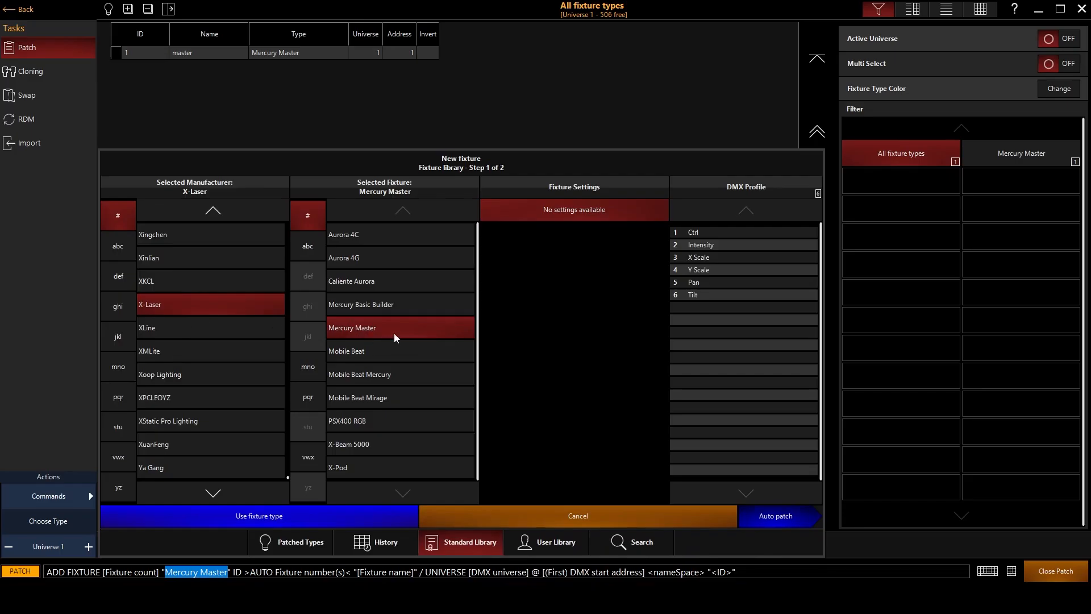
left_click(372, 298)
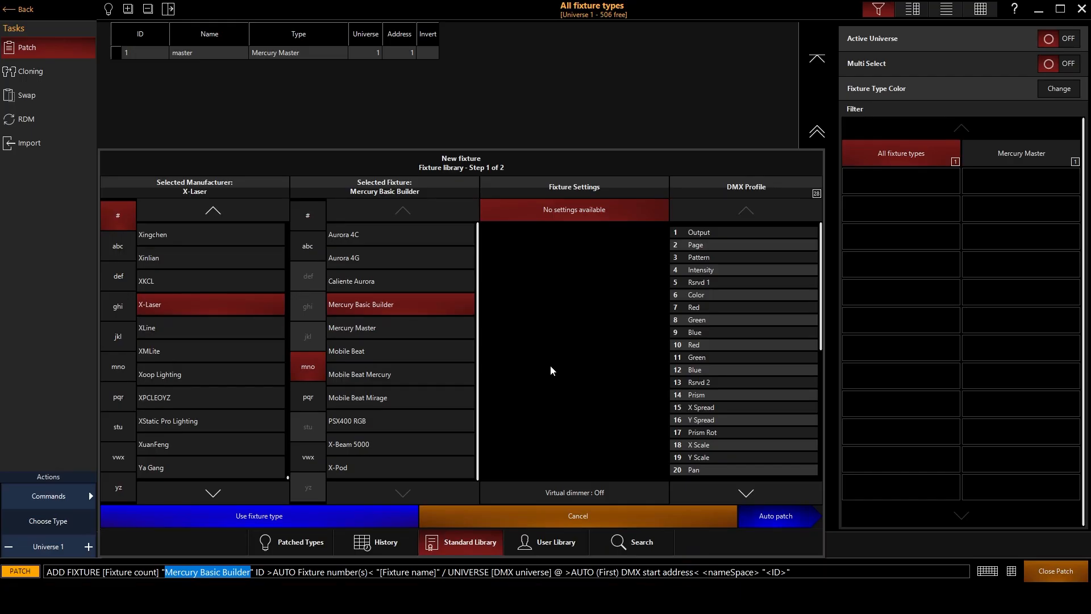
left_click(757, 518)
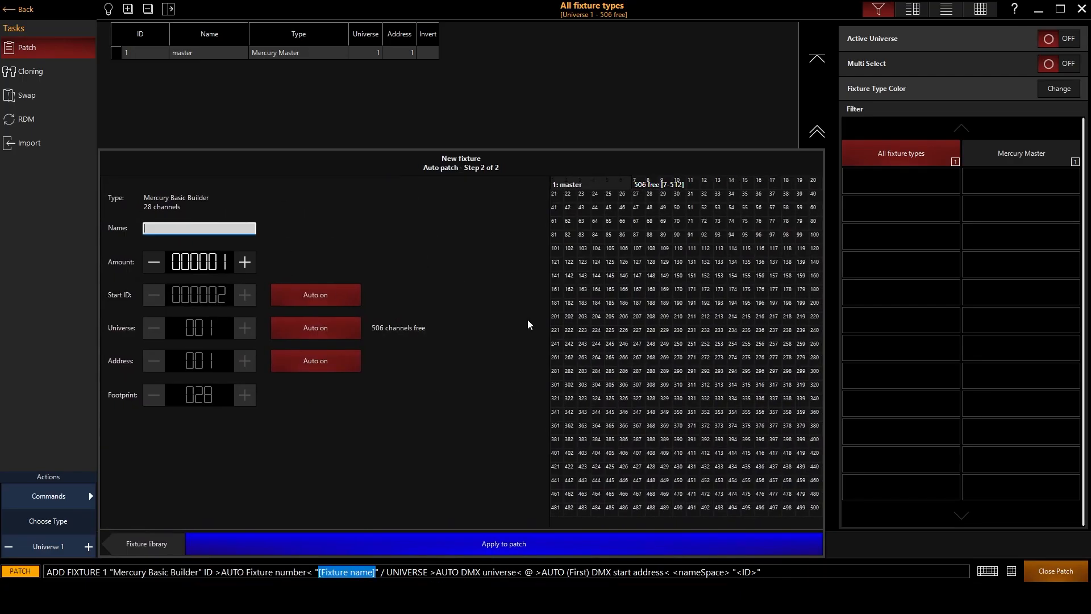
type("builder")
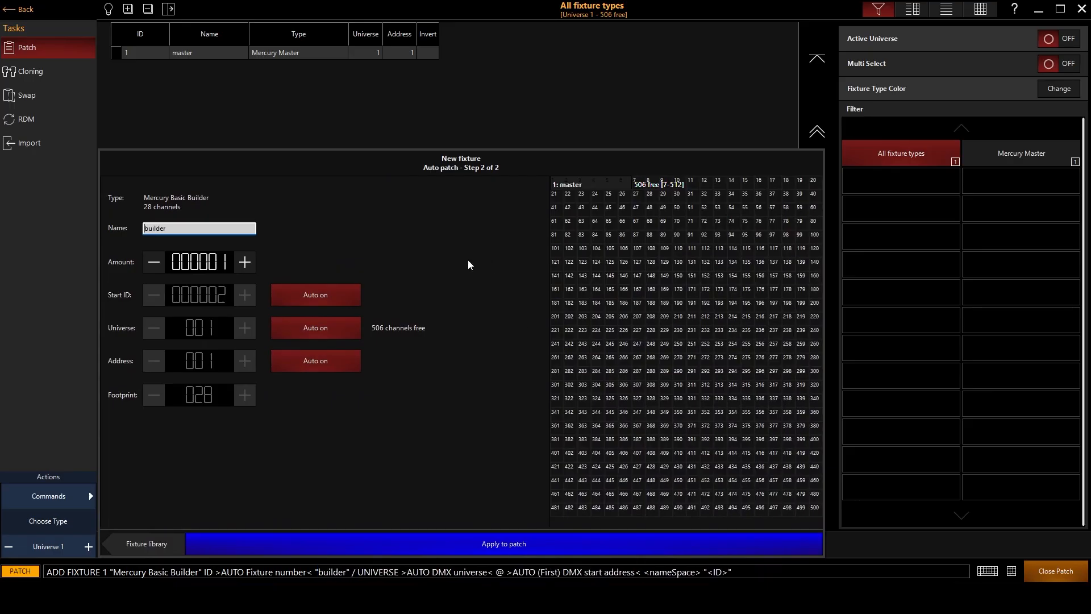
Set the builder fixture amount to 8 with start address 7, and apply them to the patch.
left_click(245, 262)
left_click(244, 261)
left_click(244, 262)
left_click(242, 263)
left_click(242, 262)
left_click(242, 262)
left_click(240, 263)
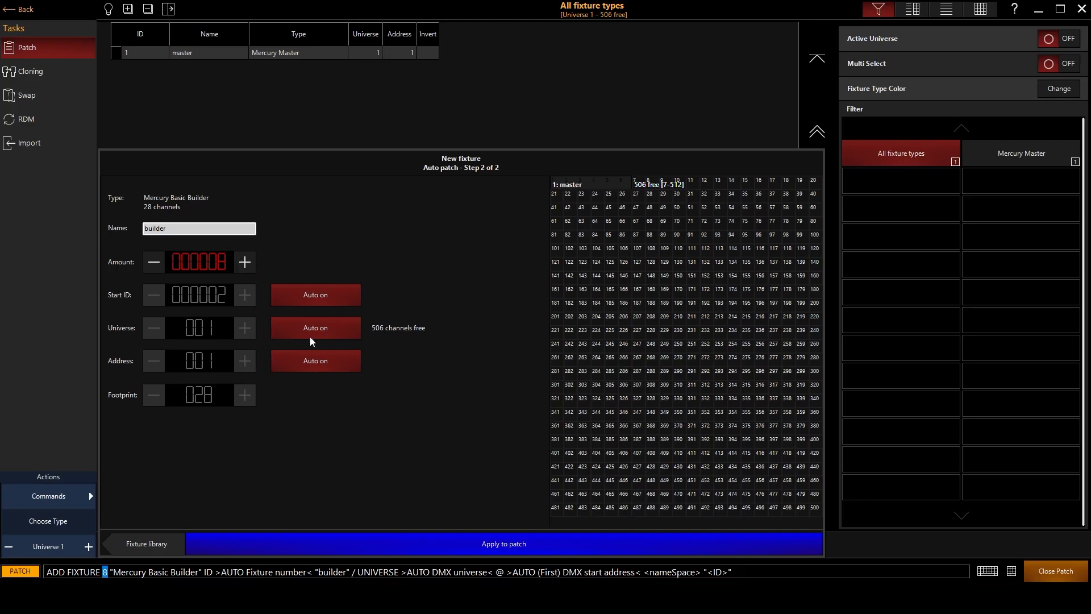
left_click(636, 187)
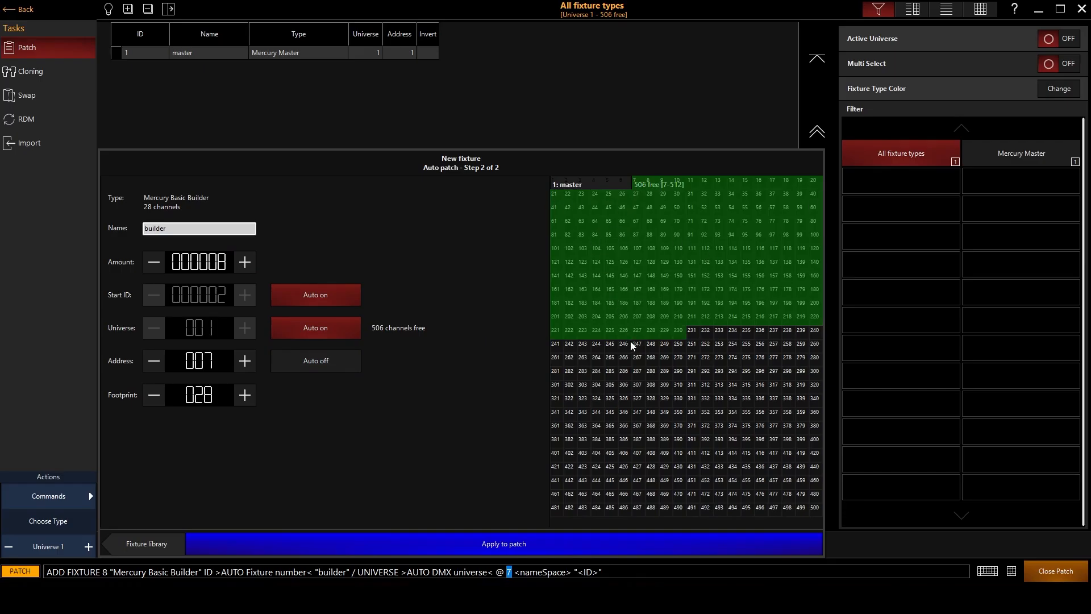
left_click(504, 543)
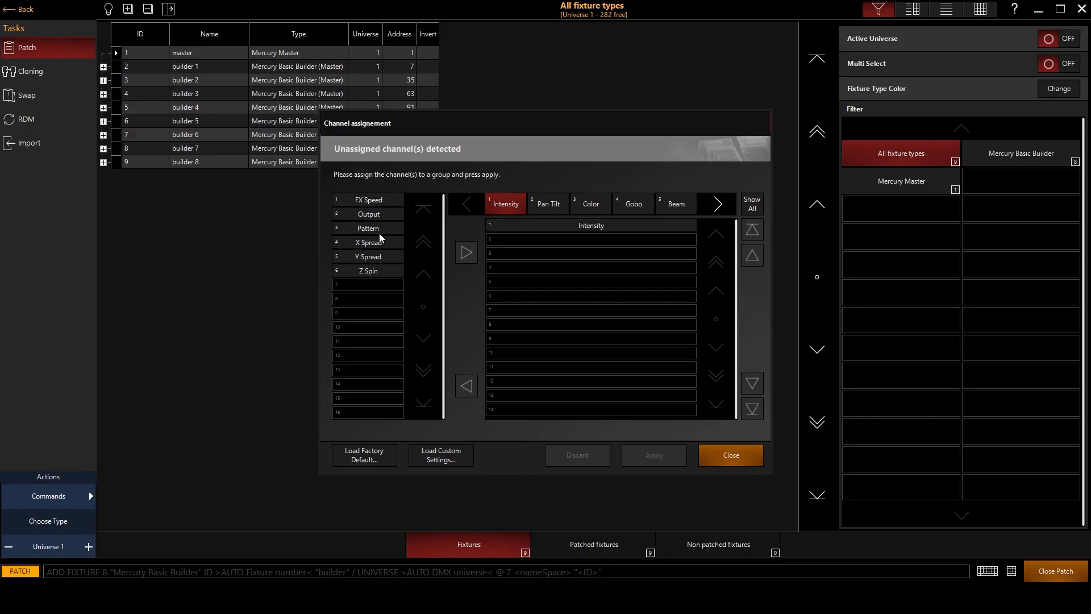
Assign the Output channel to the Intensity group and the Pattern channel to the Gobo group, placed below Page.
left_click(366, 217)
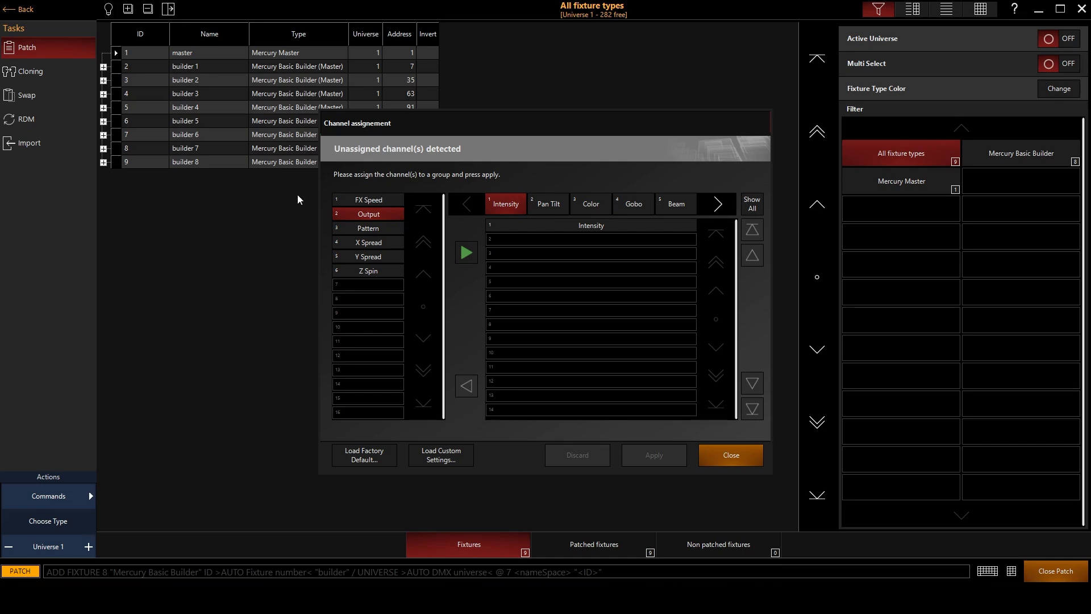
left_click(467, 252)
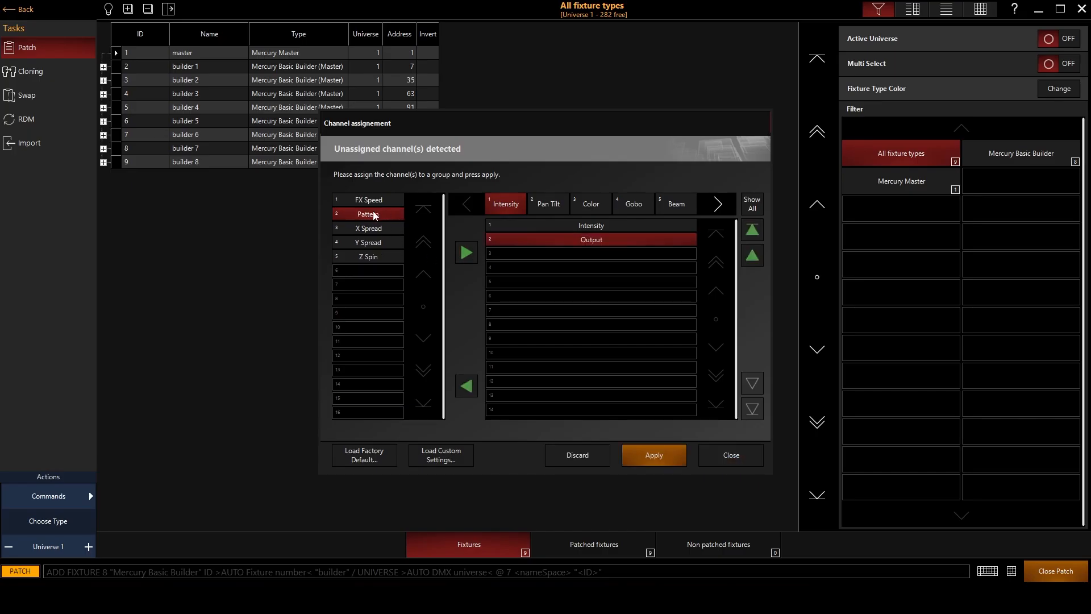
left_click(641, 202)
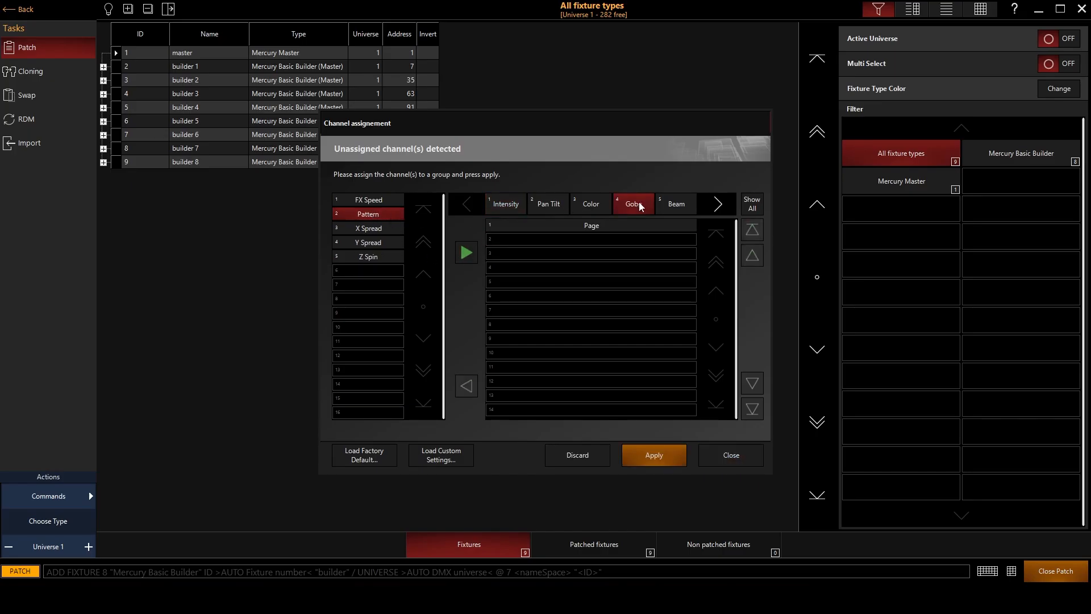
left_click(585, 226)
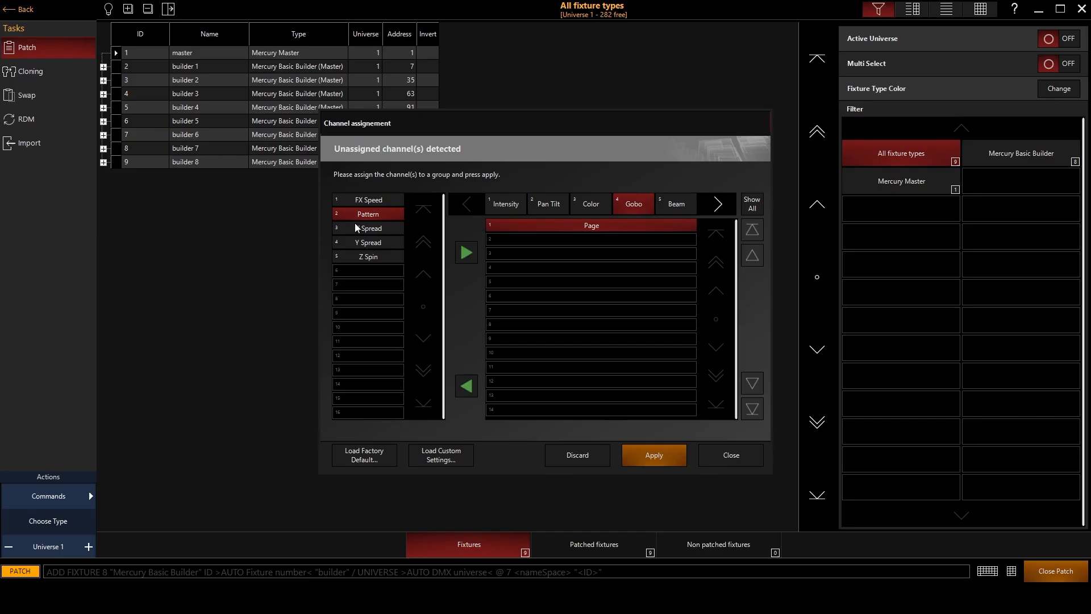
left_click(466, 252)
left_click(752, 384)
left_click(596, 226)
left_click(594, 240)
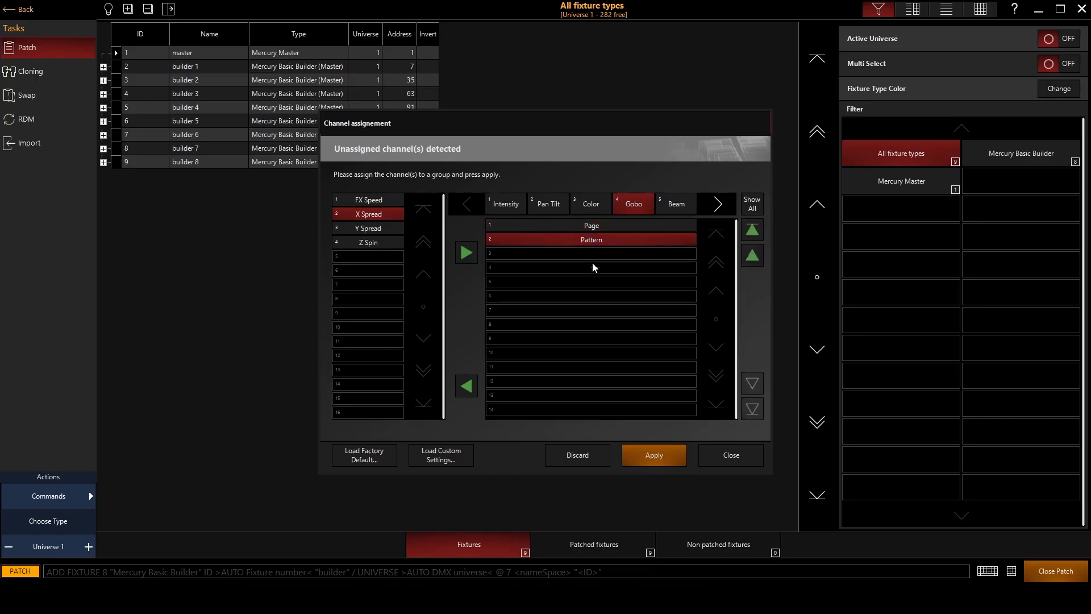
Assign the FX Speed channel to the Beam Effects group.
left_click(718, 204)
left_click(504, 205)
left_click(379, 199)
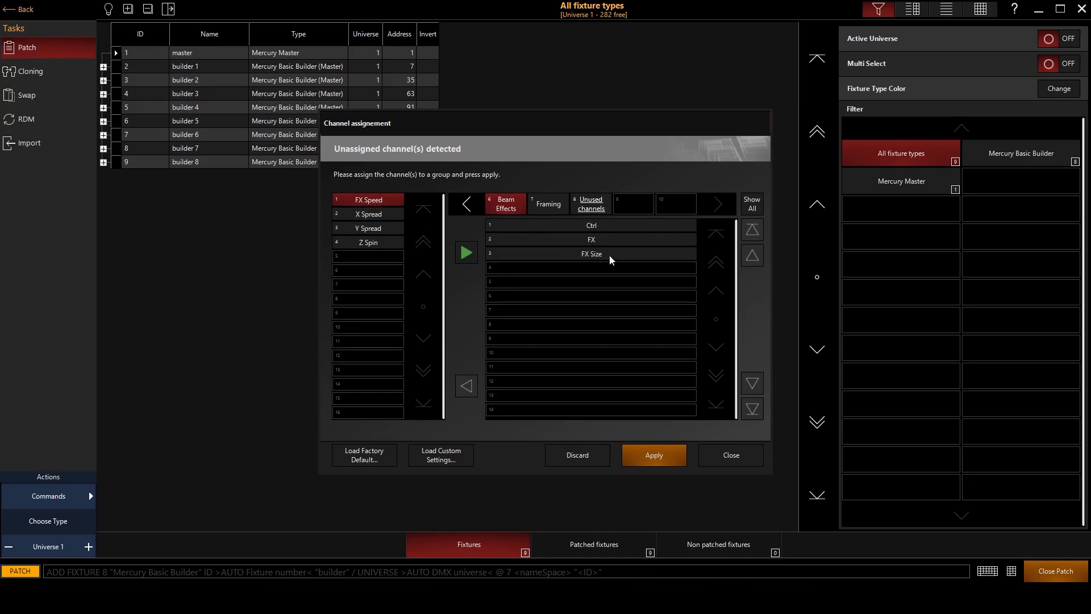
left_click(466, 252)
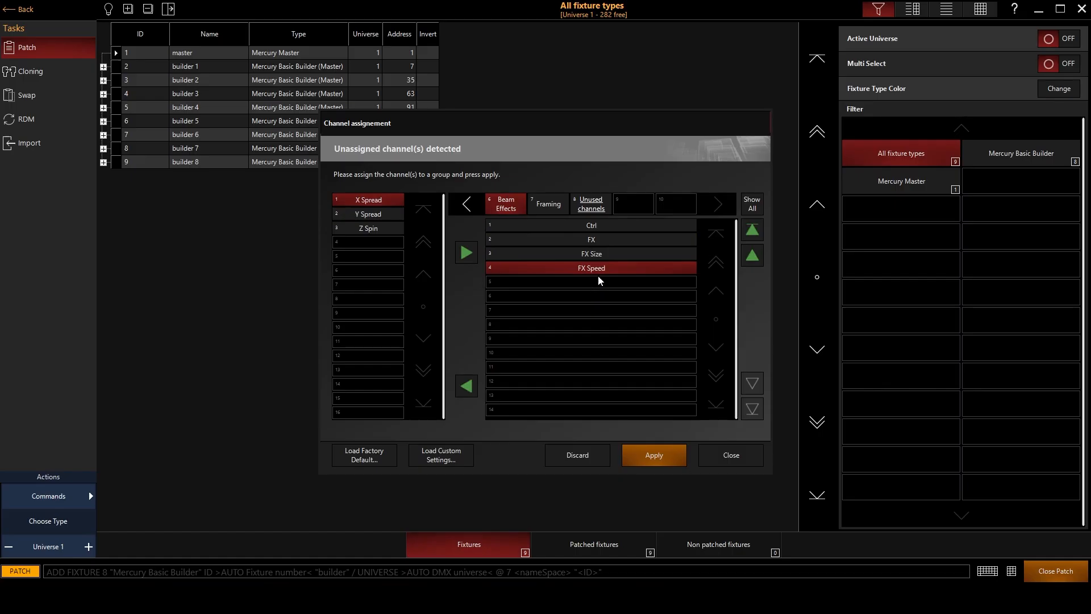
Assign the X Spread and Y Spread channels to the Beam group.
left_click(468, 205)
left_click(681, 209)
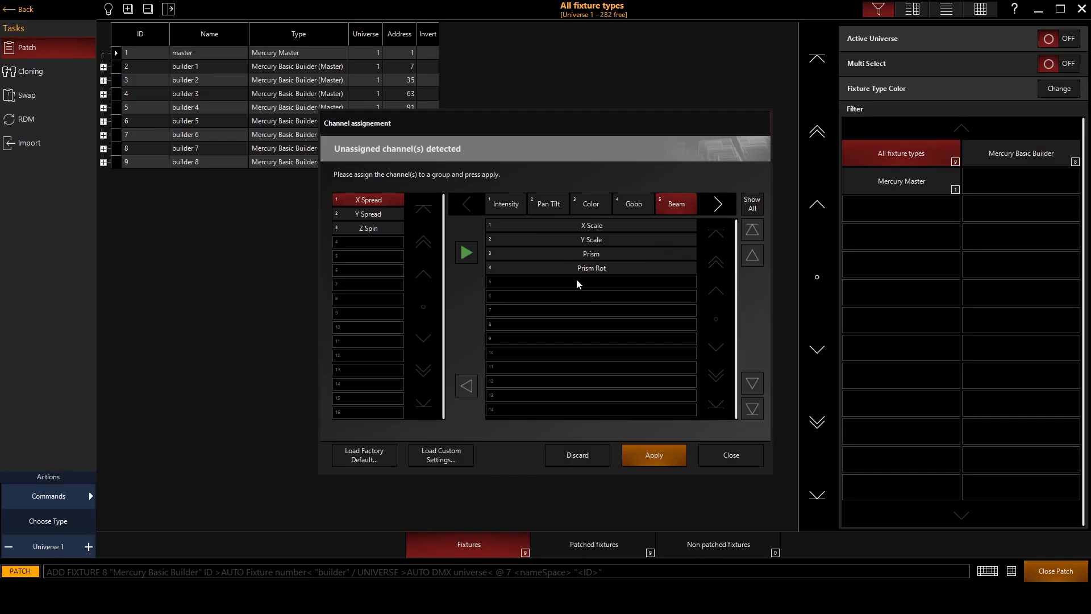
left_click(468, 261)
left_click(469, 260)
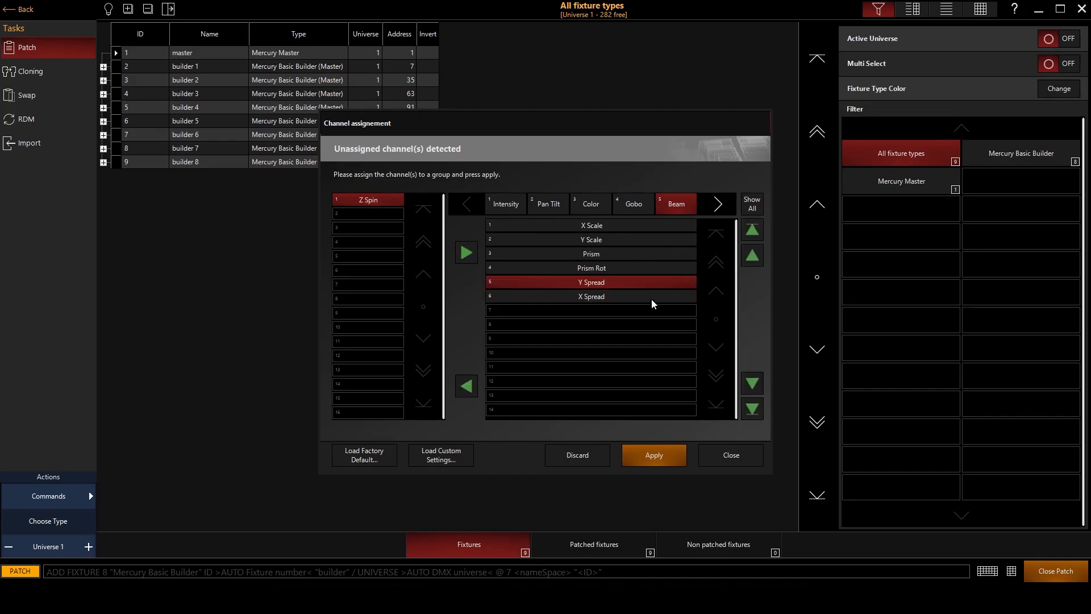
Try assigning the Z Spin channel to the Beam group, compare with the Pan Tilt group, and unassign it again.
left_click(719, 204)
left_click(509, 210)
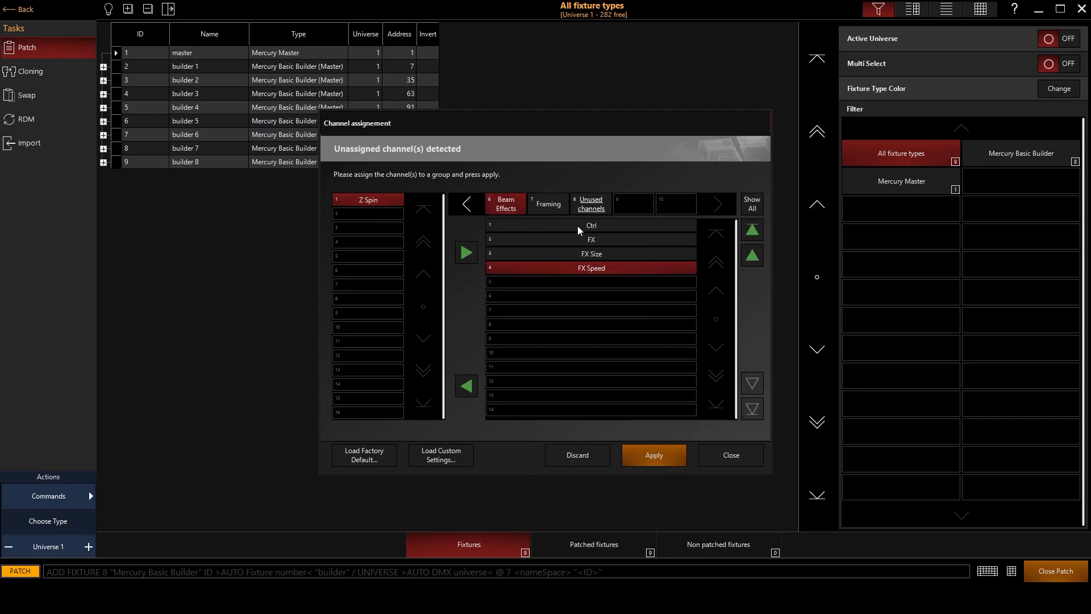
left_click(466, 204)
left_click(626, 207)
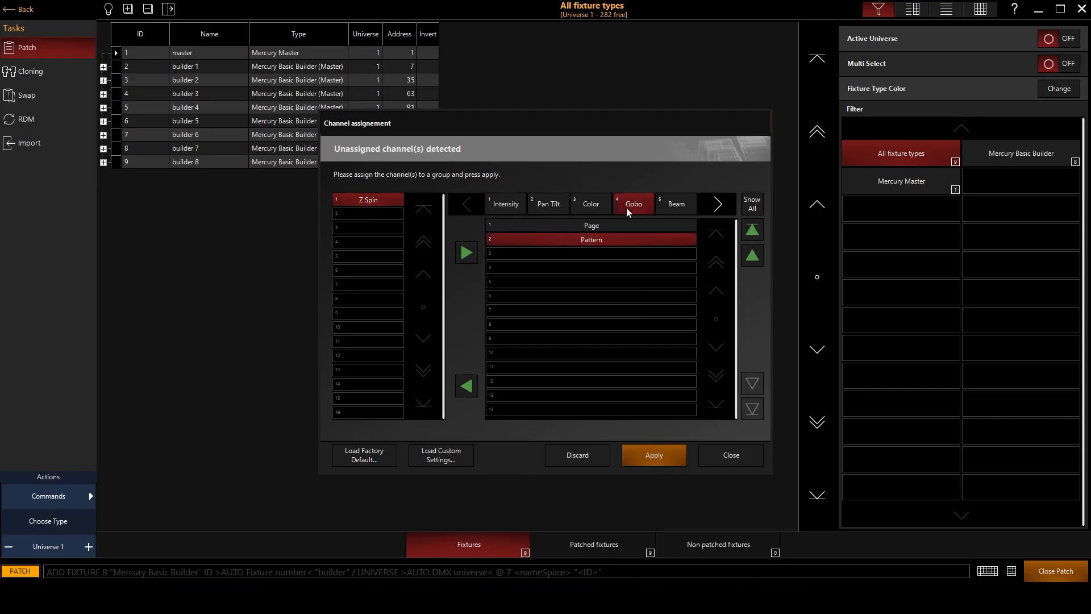
left_click(674, 208)
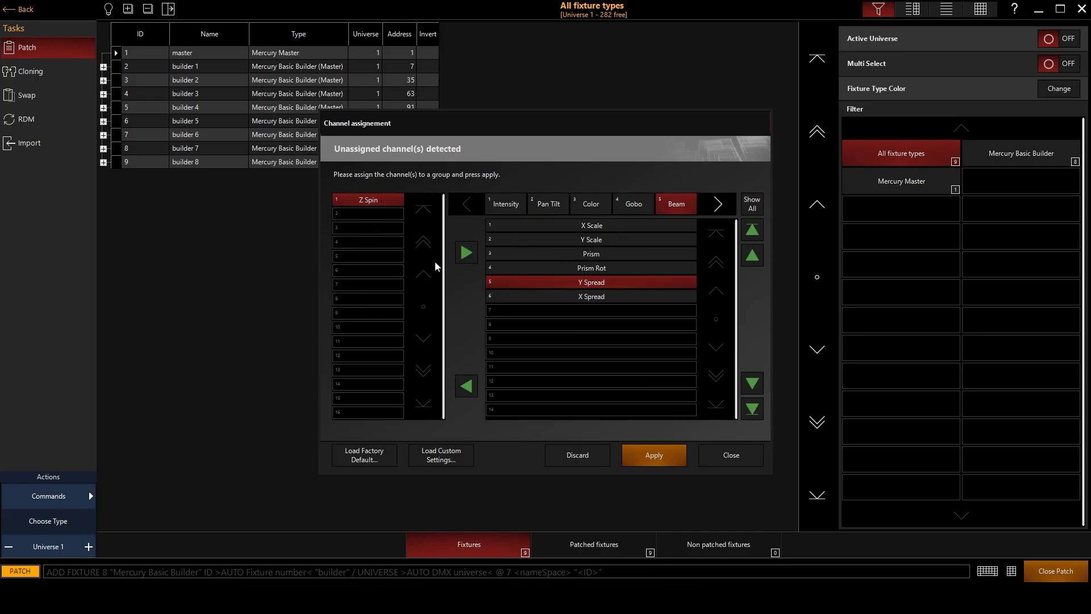
left_click(633, 327)
left_click(466, 252)
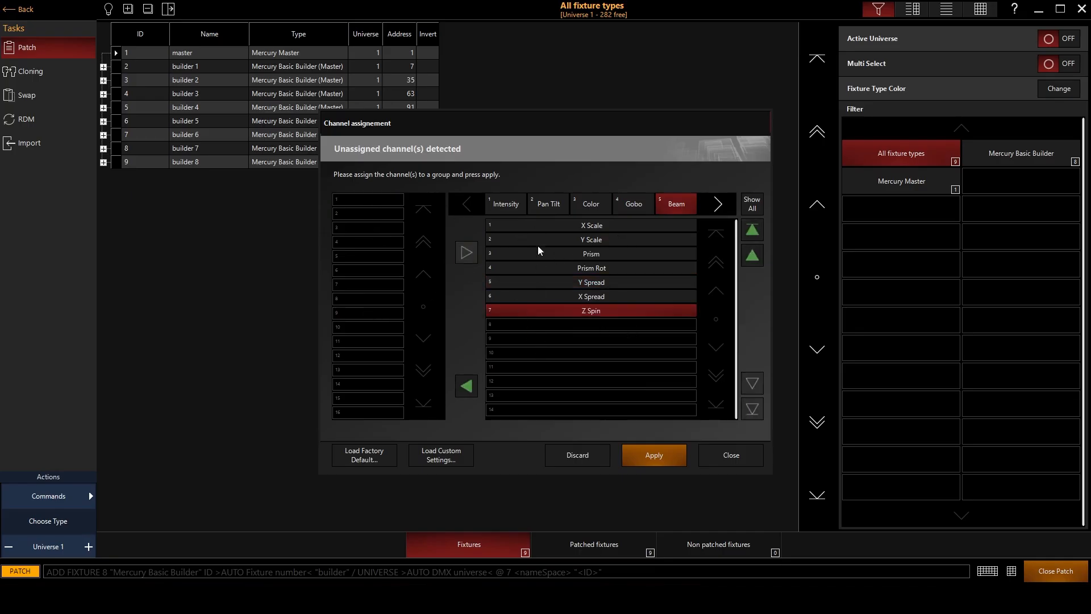
left_click(542, 207)
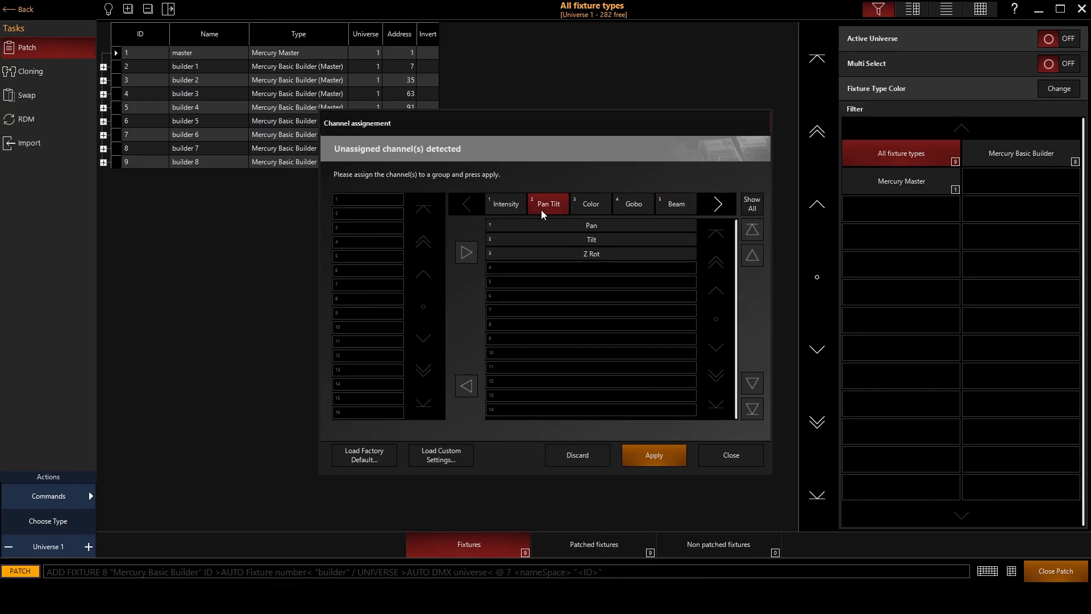
left_click(683, 202)
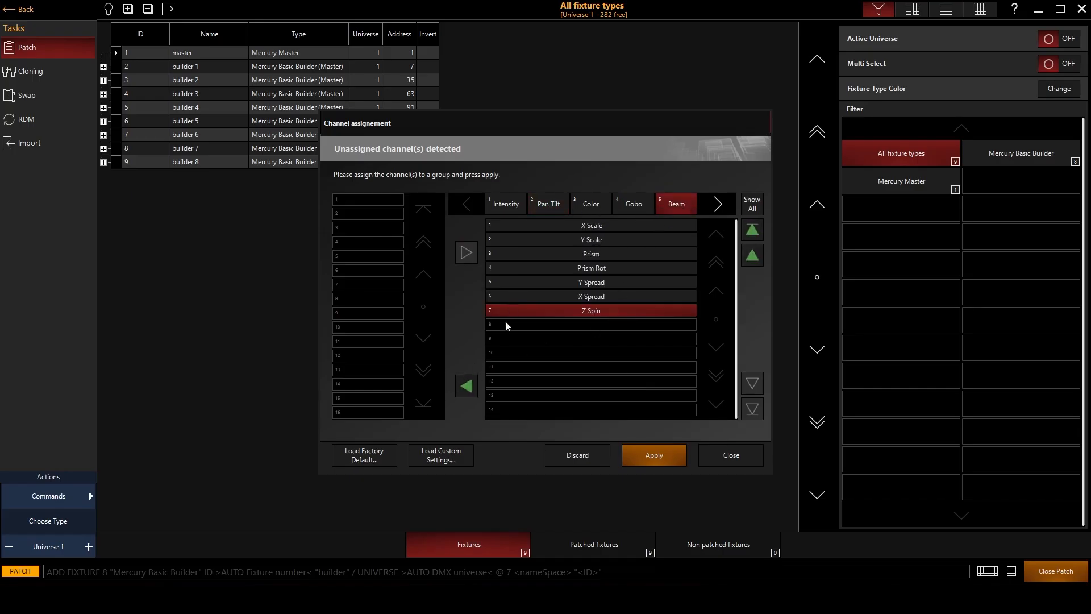
left_click(467, 386)
Assign the Z Spin channel to the Pan Tilt group, apply the channel assignments and close the dialog.
left_click(537, 204)
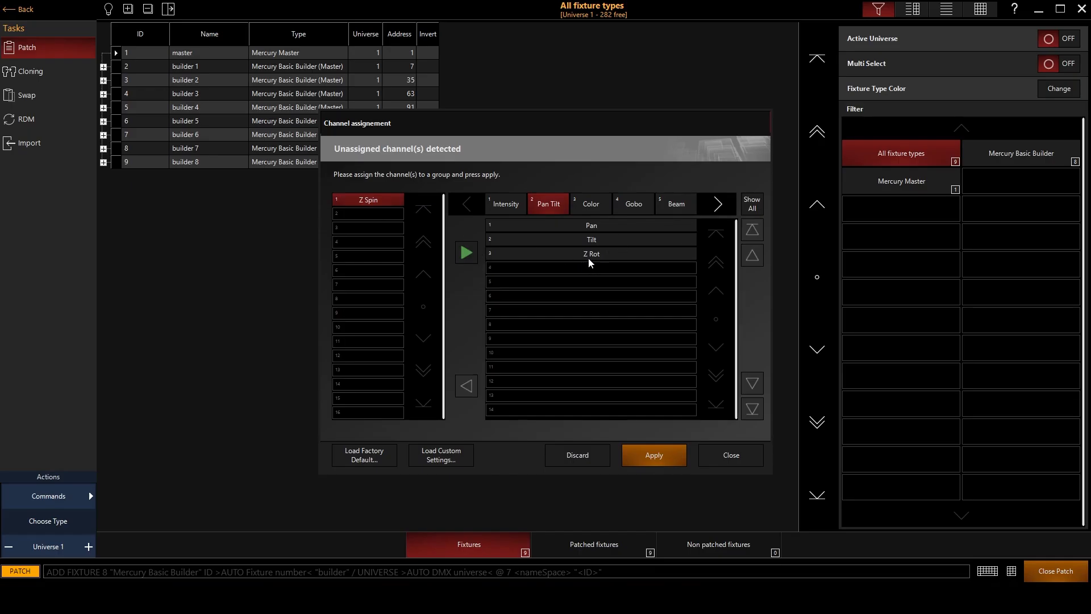
left_click(467, 252)
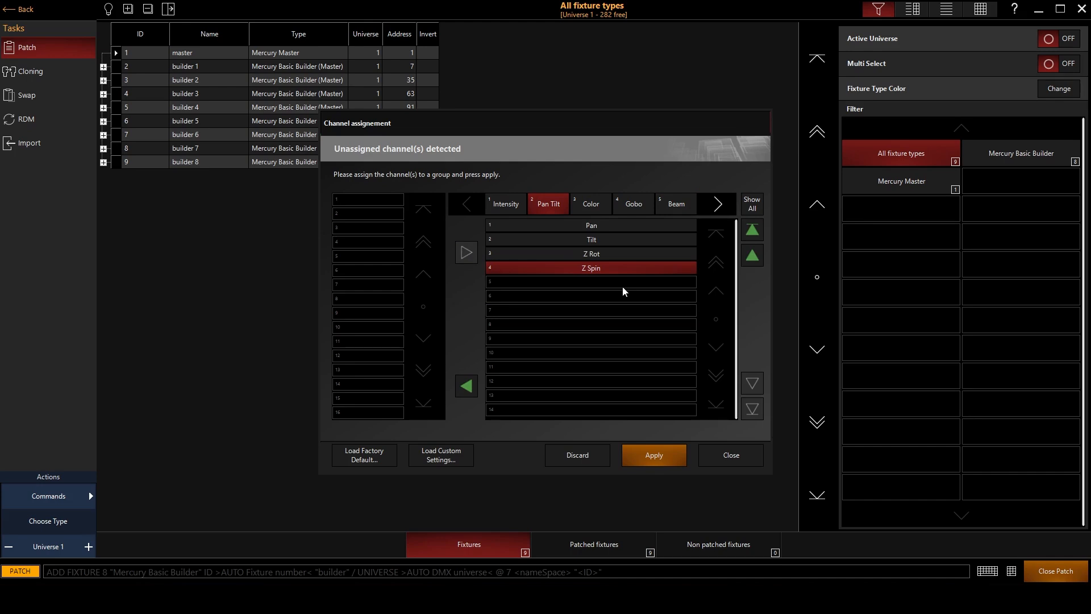
left_click(660, 451)
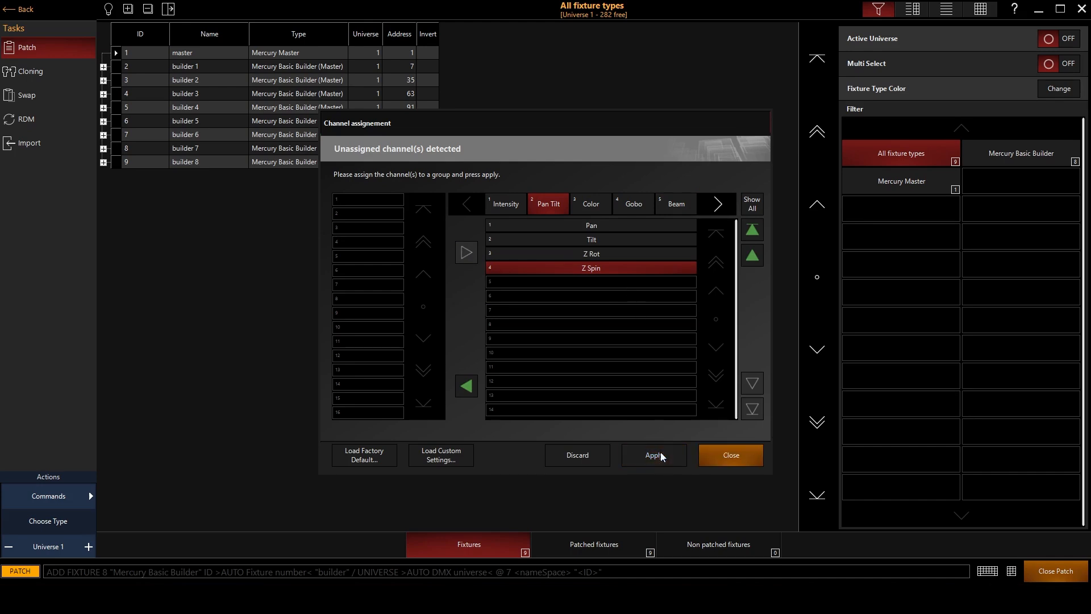
left_click(744, 459)
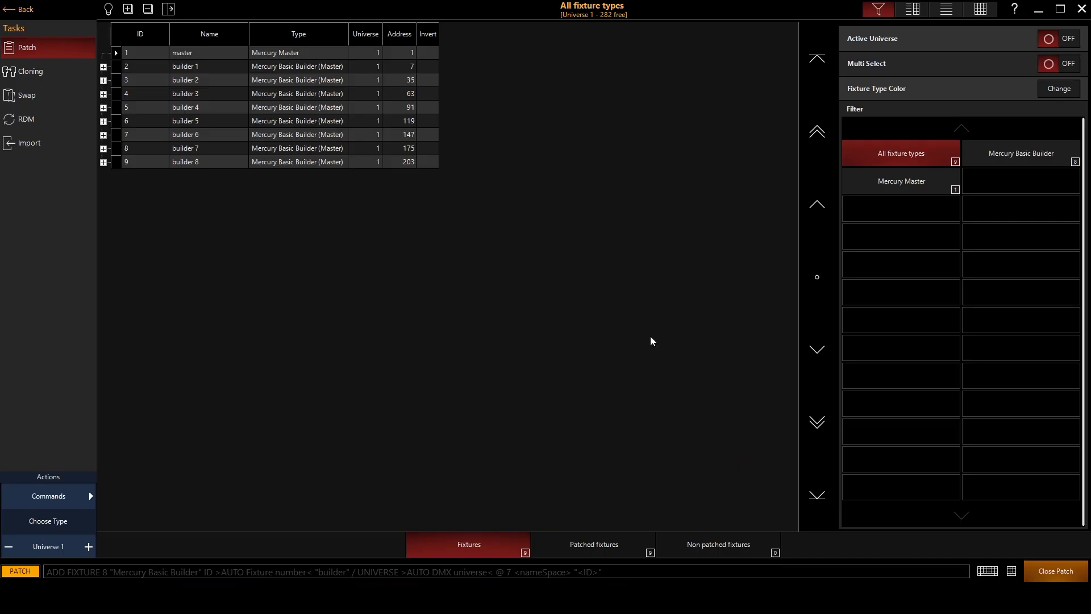
left_click_drag(229, 57, 226, 173)
left_click(226, 171)
left_click_drag(199, 66, 199, 164)
left_click(319, 216)
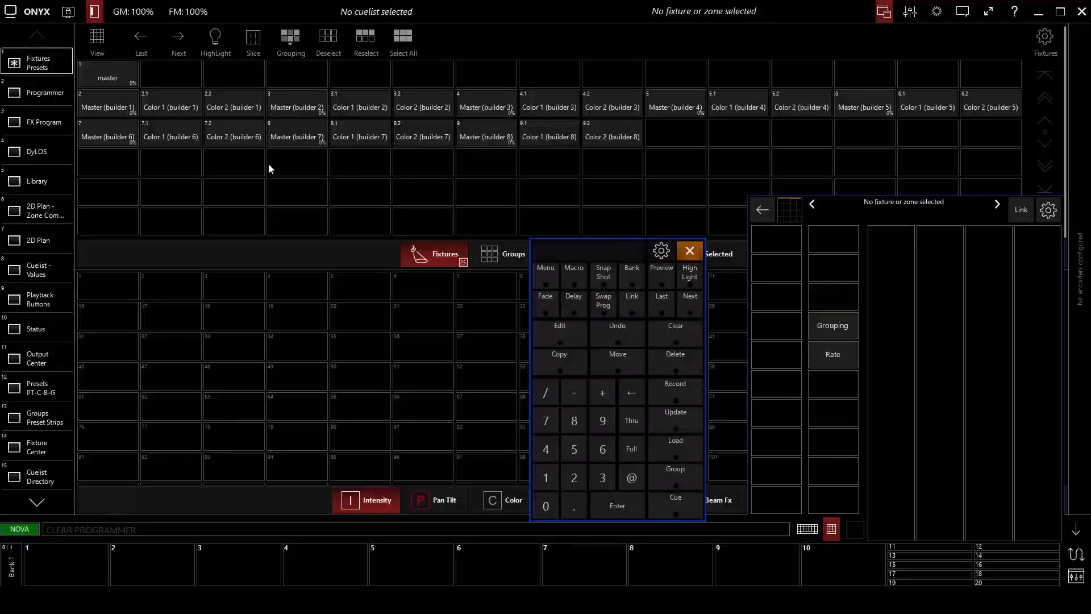
Select the master fixture and set its intensity output to Full.
left_click(126, 71)
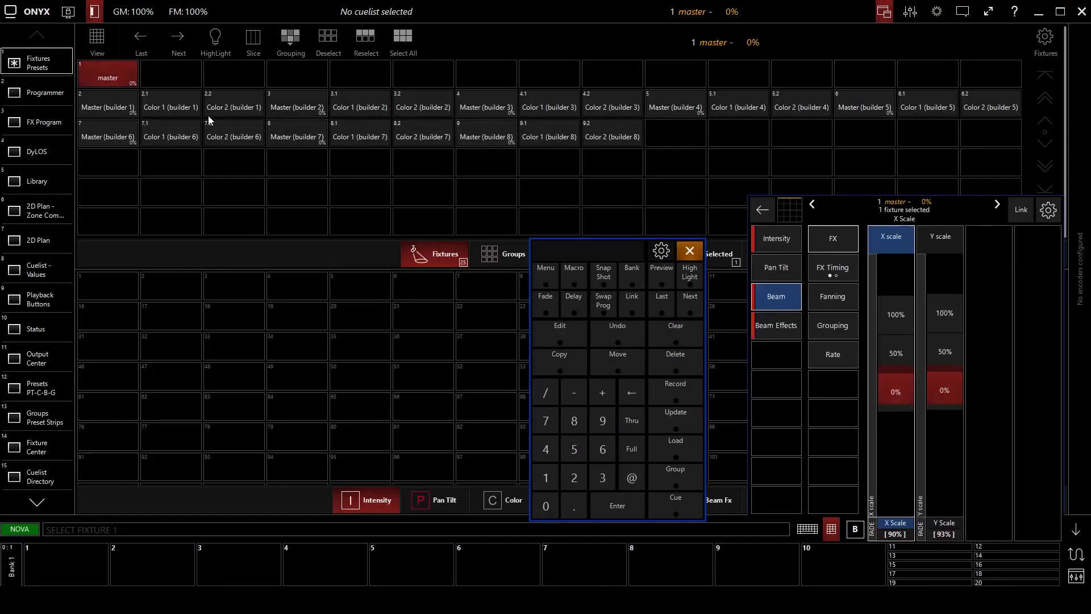
left_click(784, 249)
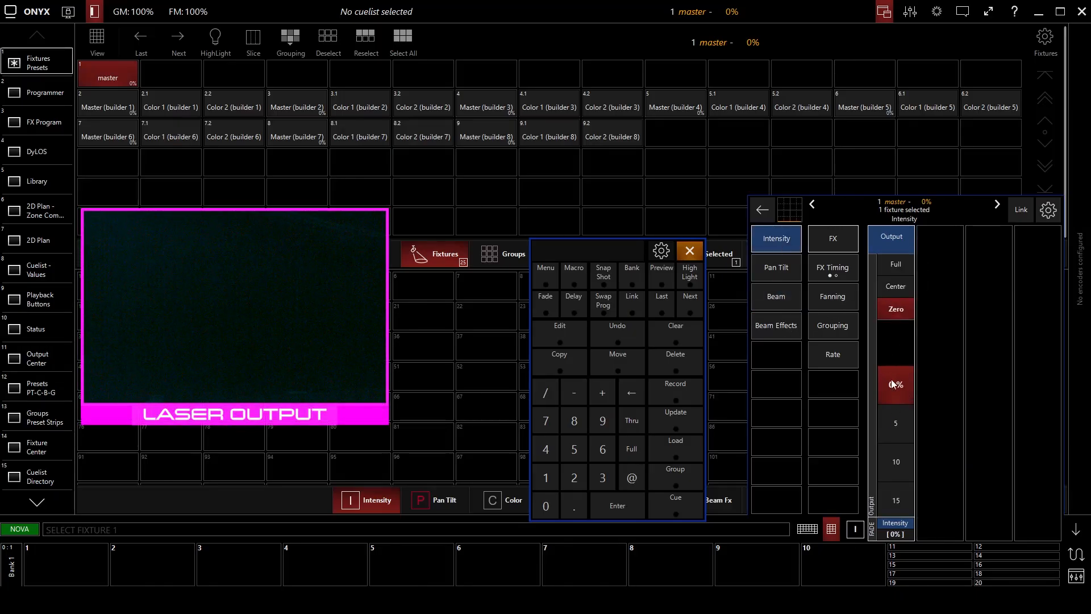
left_click(895, 265)
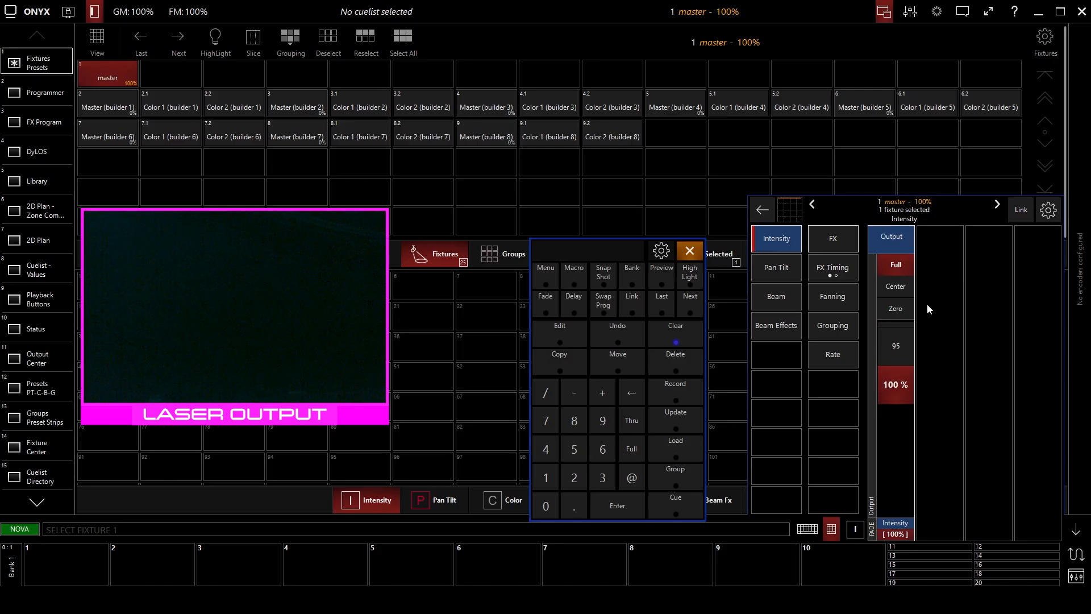
Set the master fixture's control mode to Builders Enabled, with X Scale at 91% and Y Scale at 90%.
left_click(782, 329)
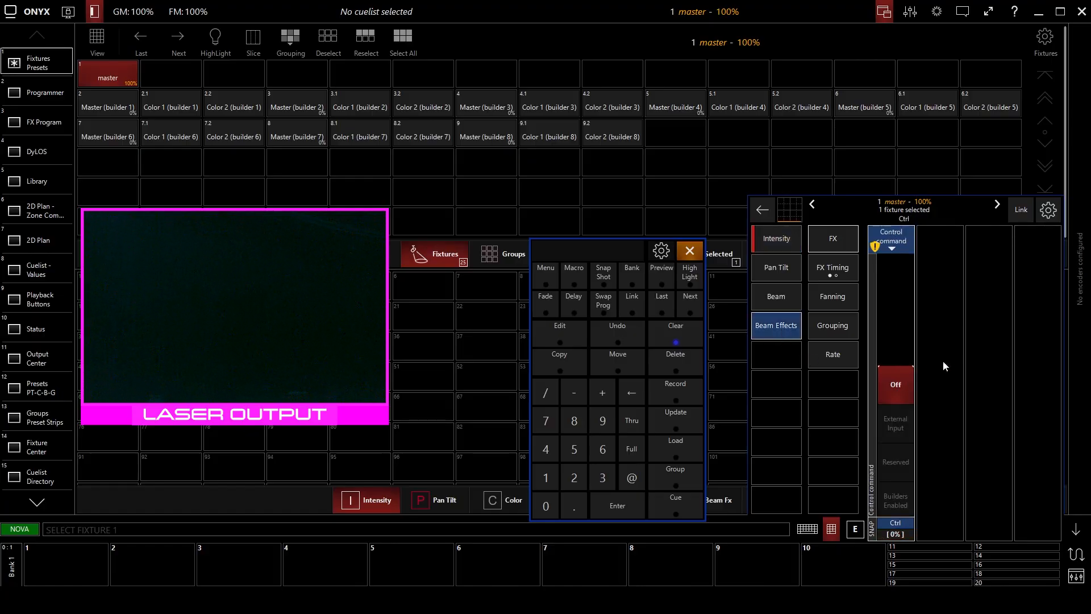
scroll(902, 425, "down", 3)
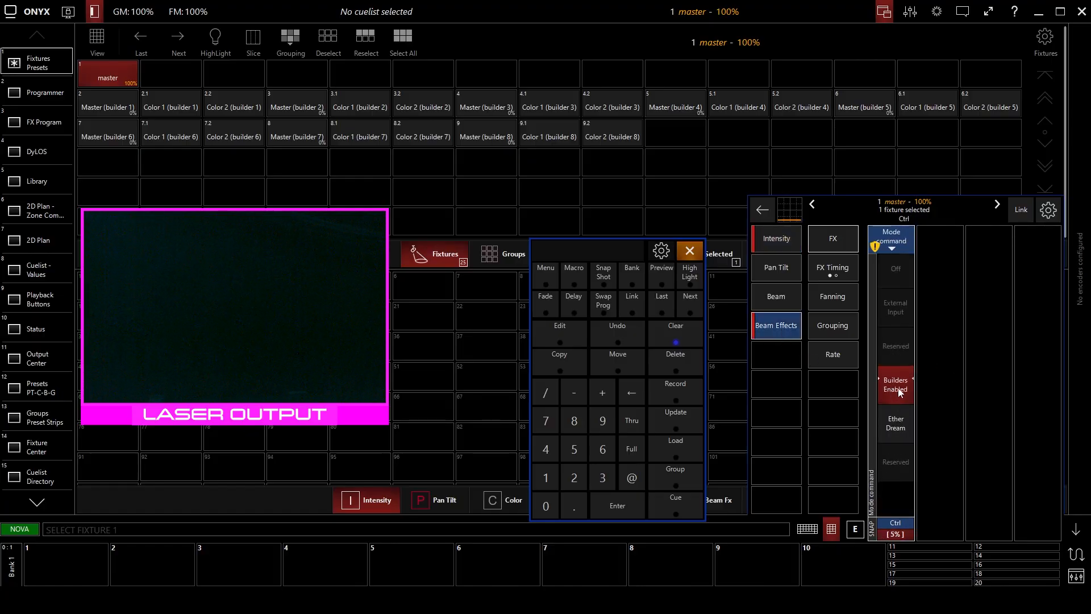
left_click(778, 296)
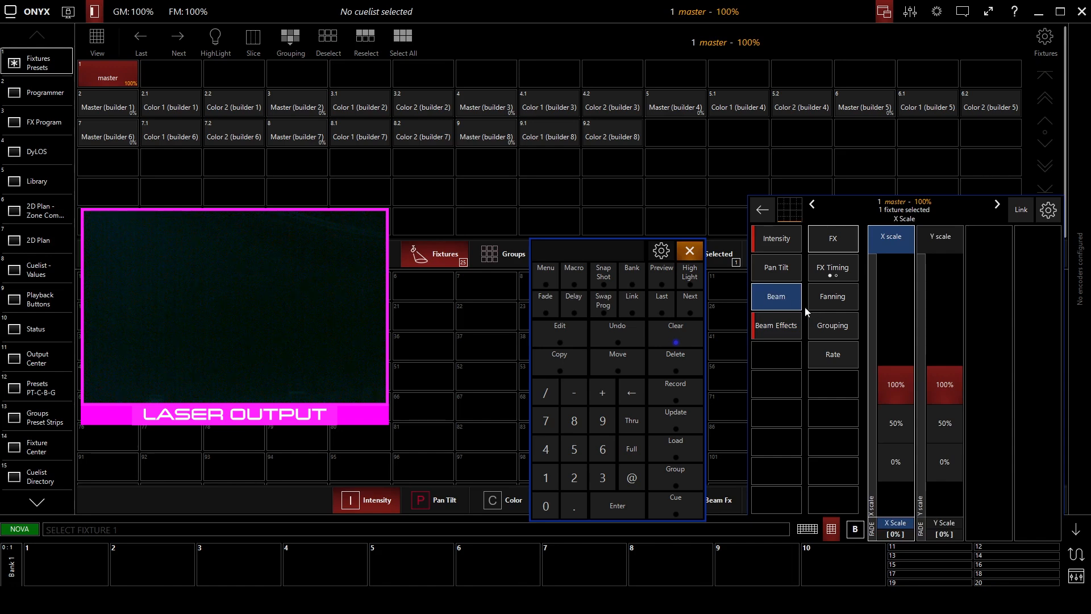
scroll(895, 398, "up", 3)
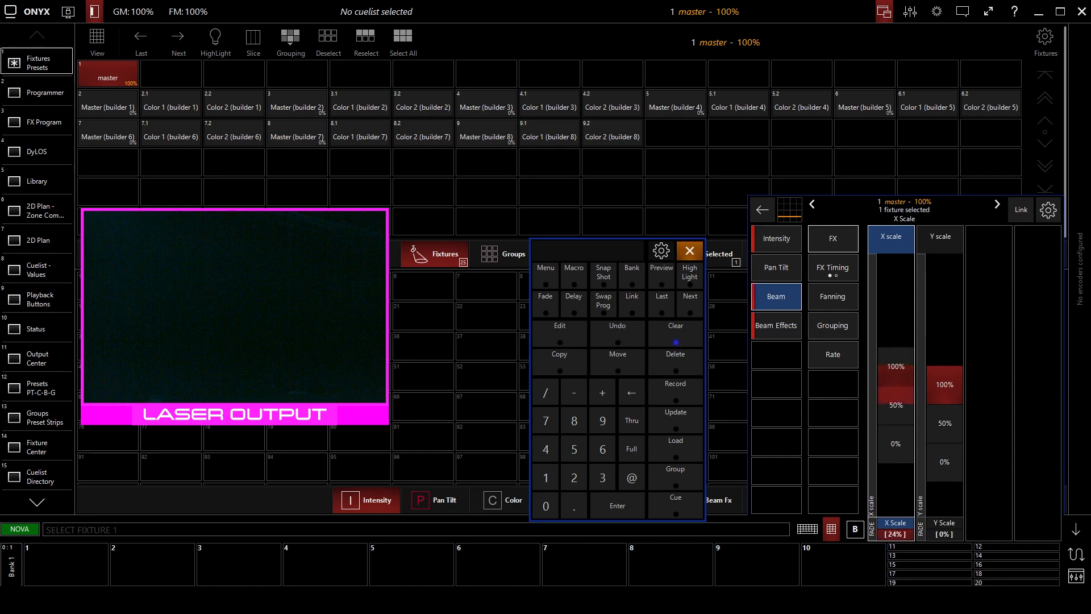
scroll(895, 397, "up", 10)
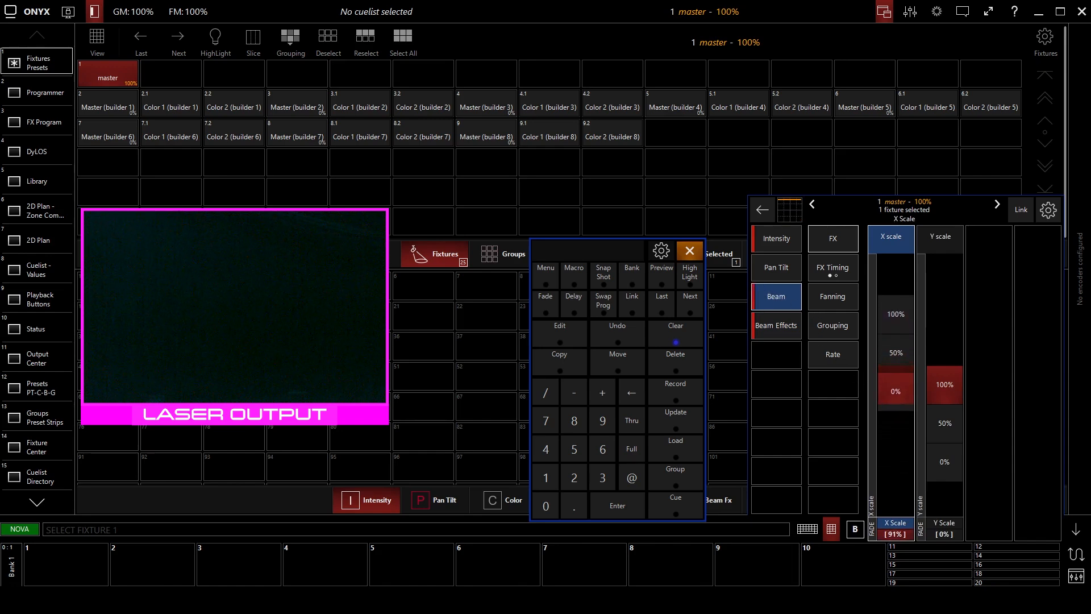
scroll(944, 426, "up", 12)
scroll(944, 370, "up", 1)
left_click(782, 272)
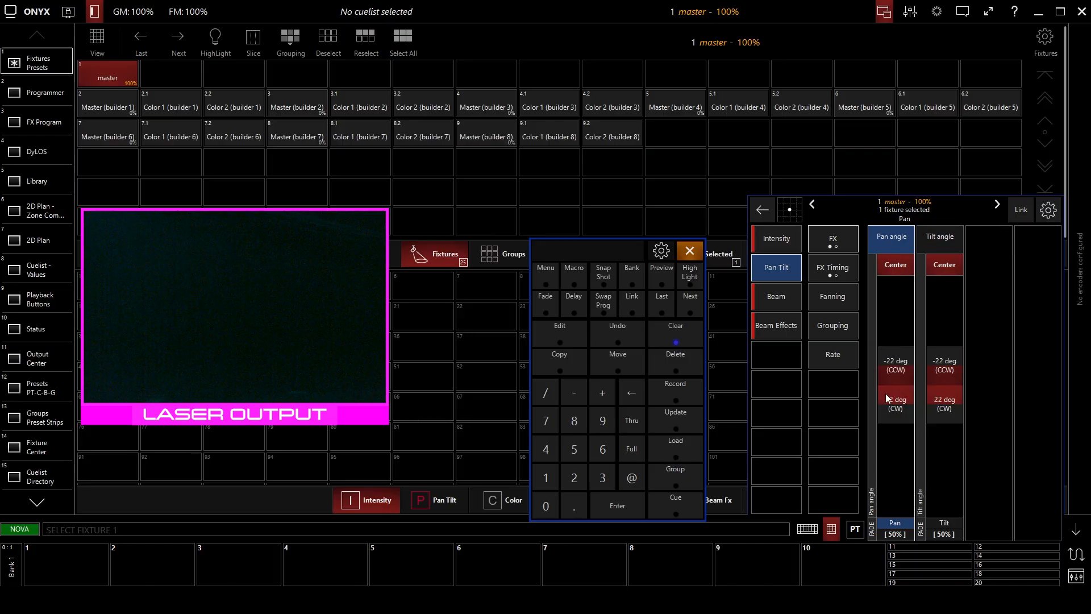
left_click(797, 242)
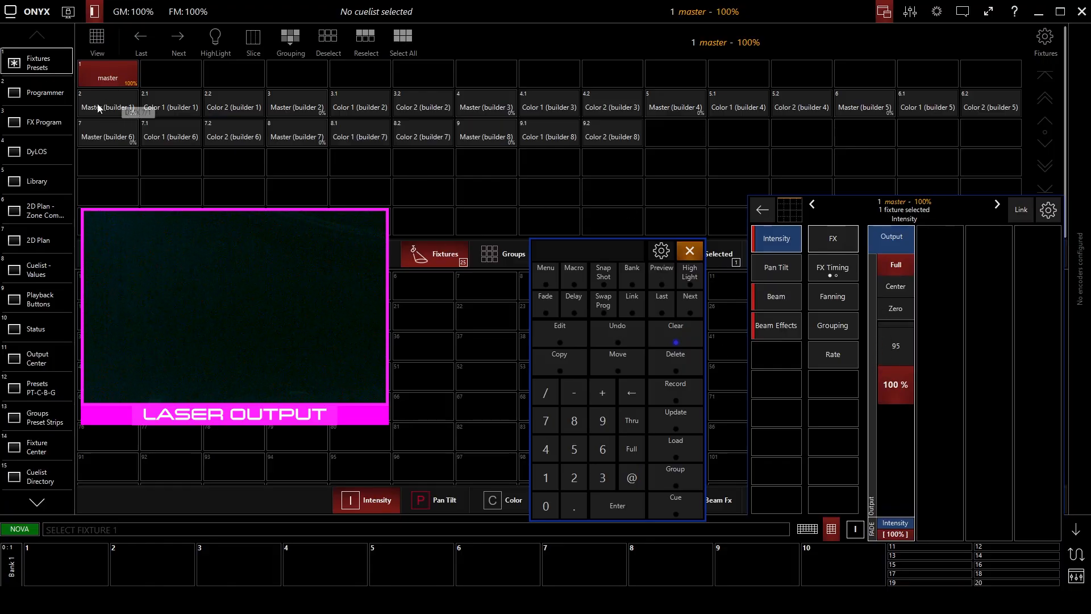
Choose the Optimized Test Patterns page for Master (builder 1) and set its intensity to 4%.
left_click(122, 109)
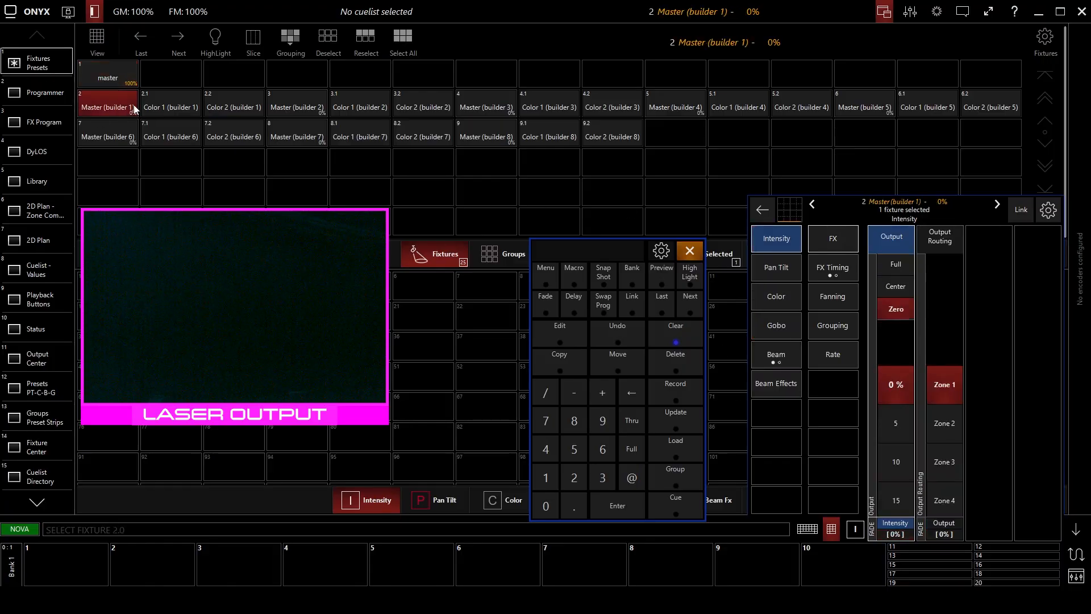
left_click(785, 330)
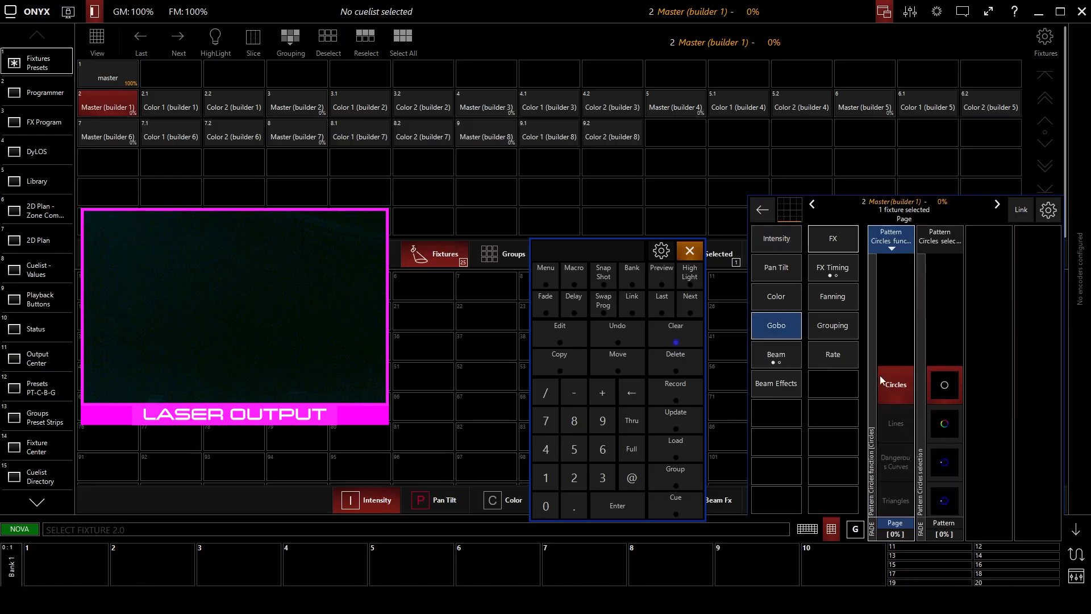
scroll(909, 434, "down", 10)
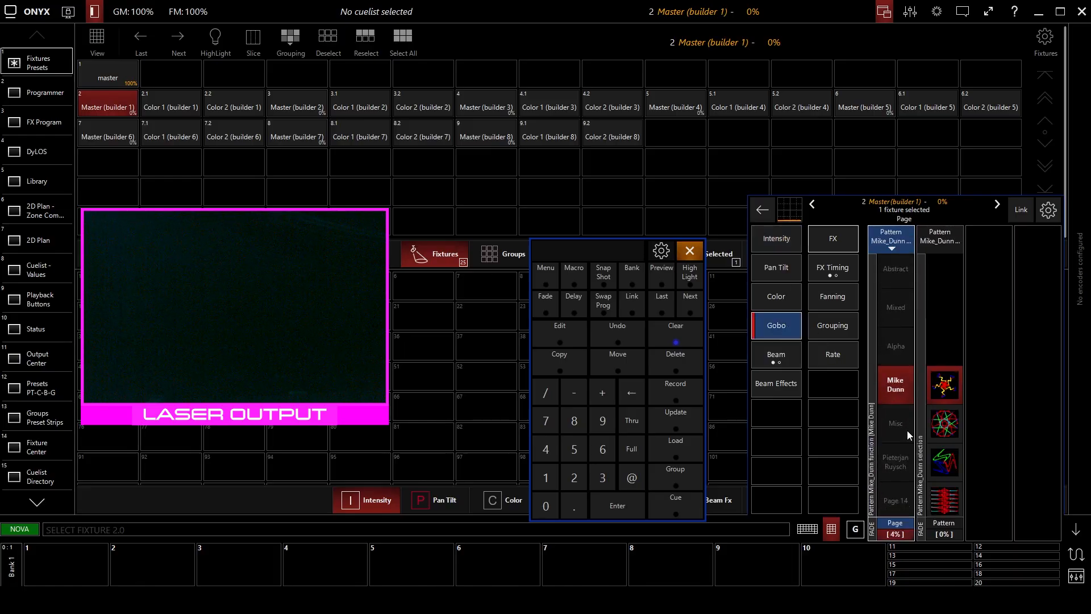
scroll(905, 427, "down", 10)
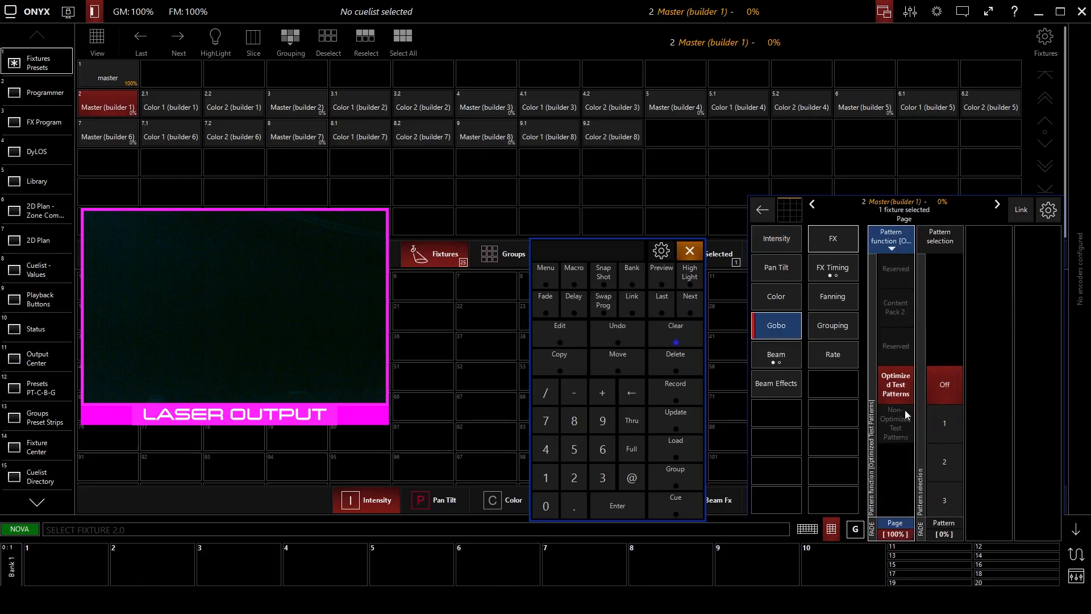
left_click(961, 388)
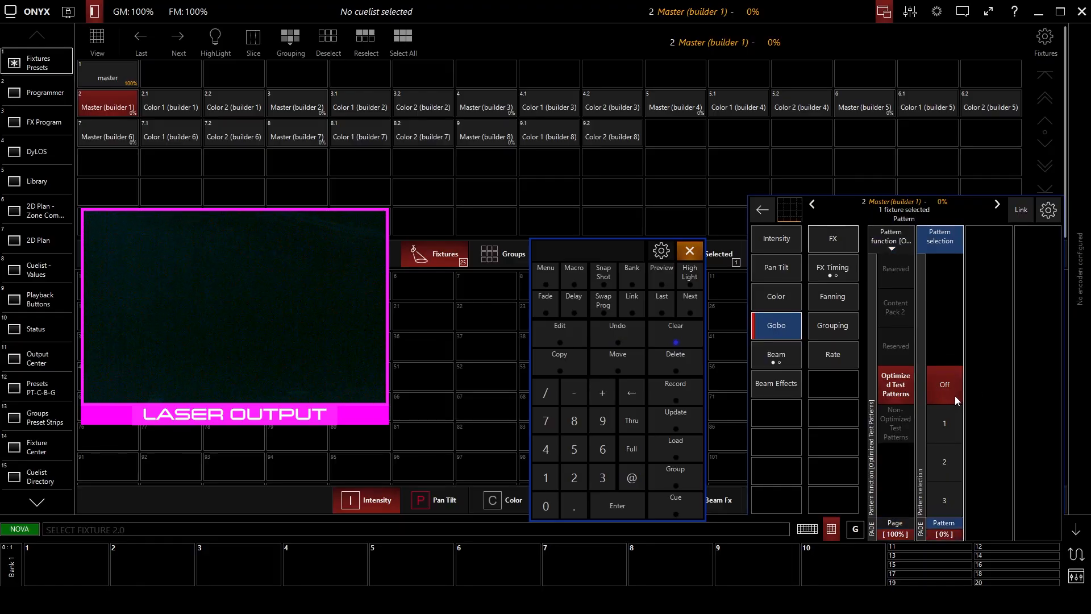
left_click(776, 239)
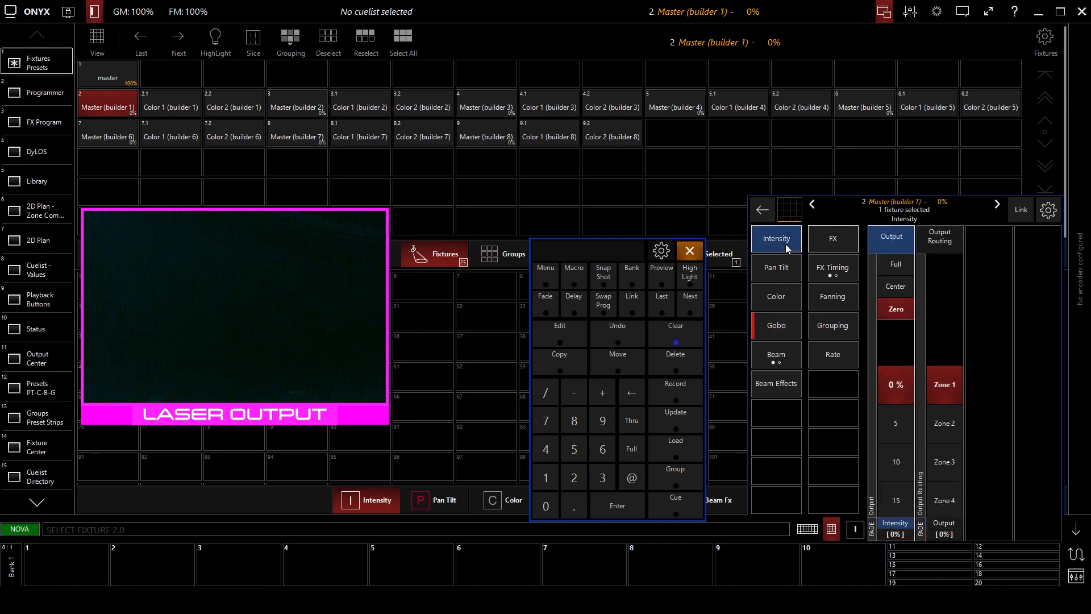
scroll(901, 410, "down", 4)
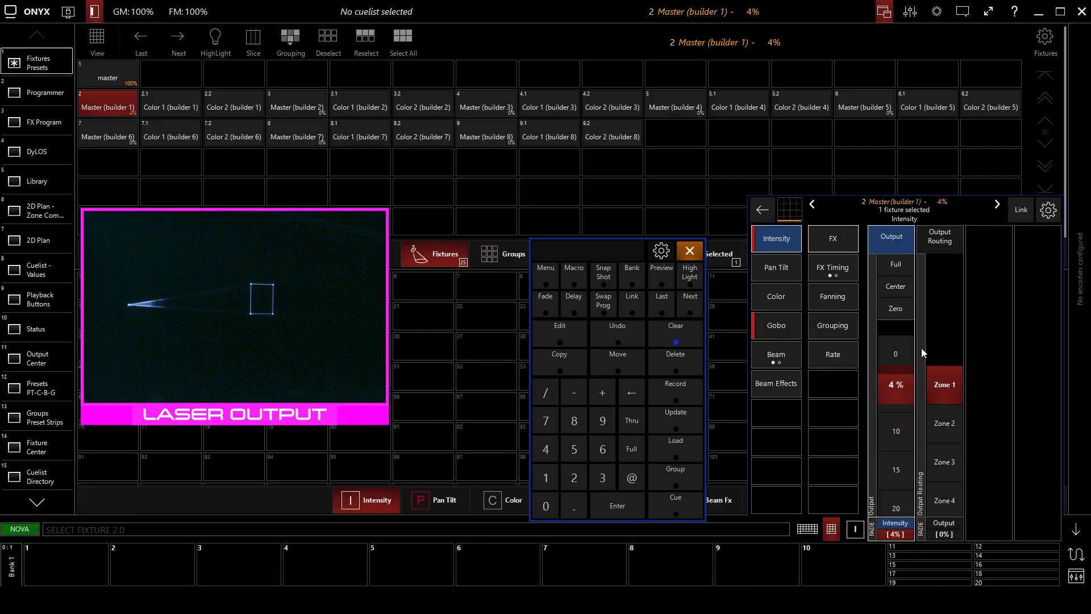
Resize the projected test pattern on the master fixture by setting X Scale to 42% and Y Scale to 64%.
left_click(110, 74)
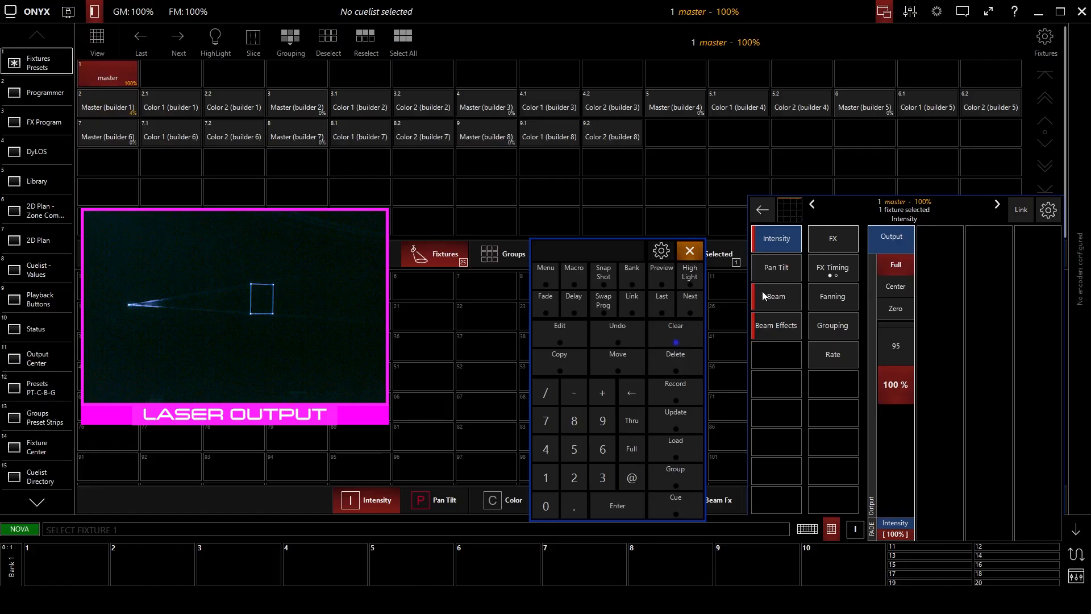
left_click(777, 297)
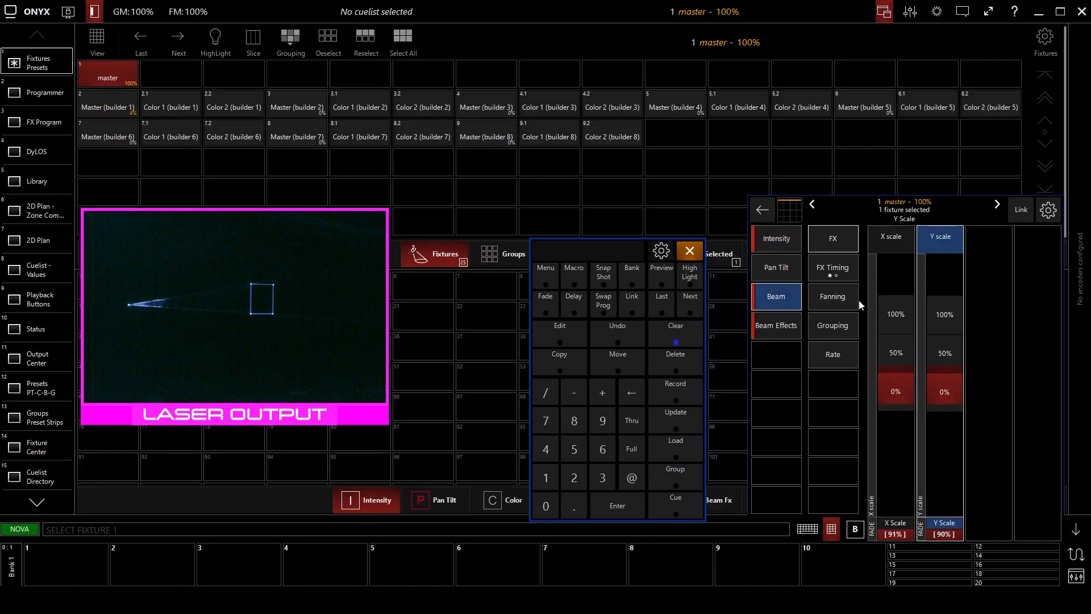
left_click(896, 393)
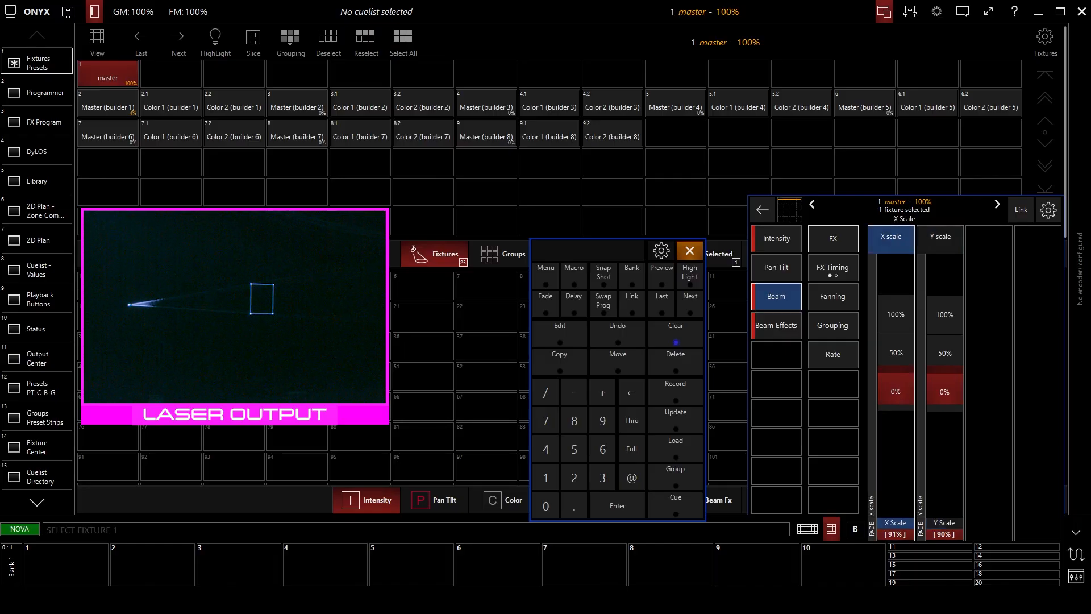
left_click_drag(897, 393, 896, 417)
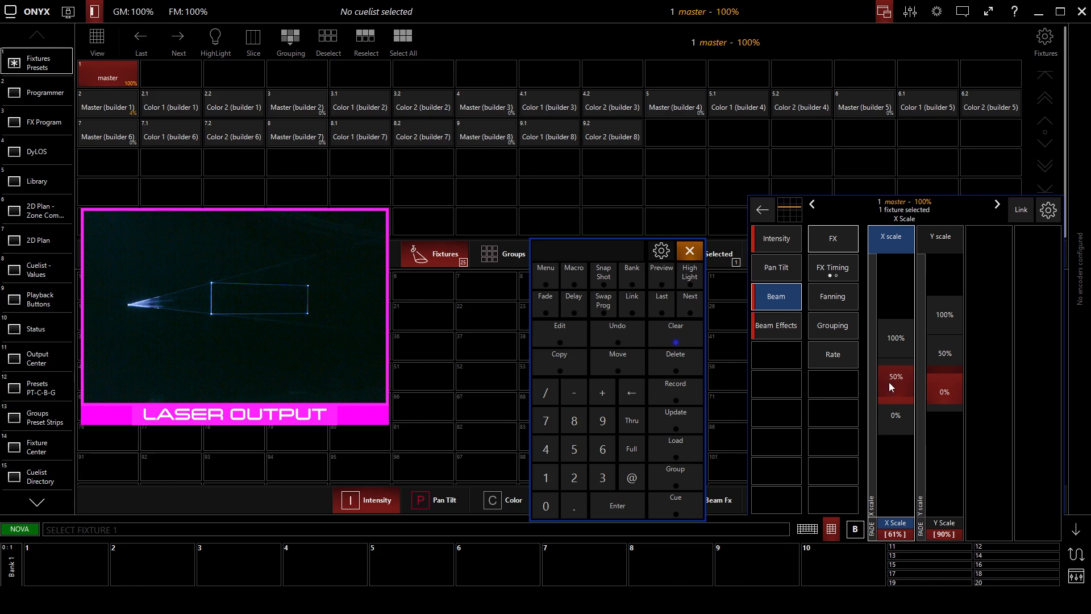
left_click_drag(896, 376, 896, 386)
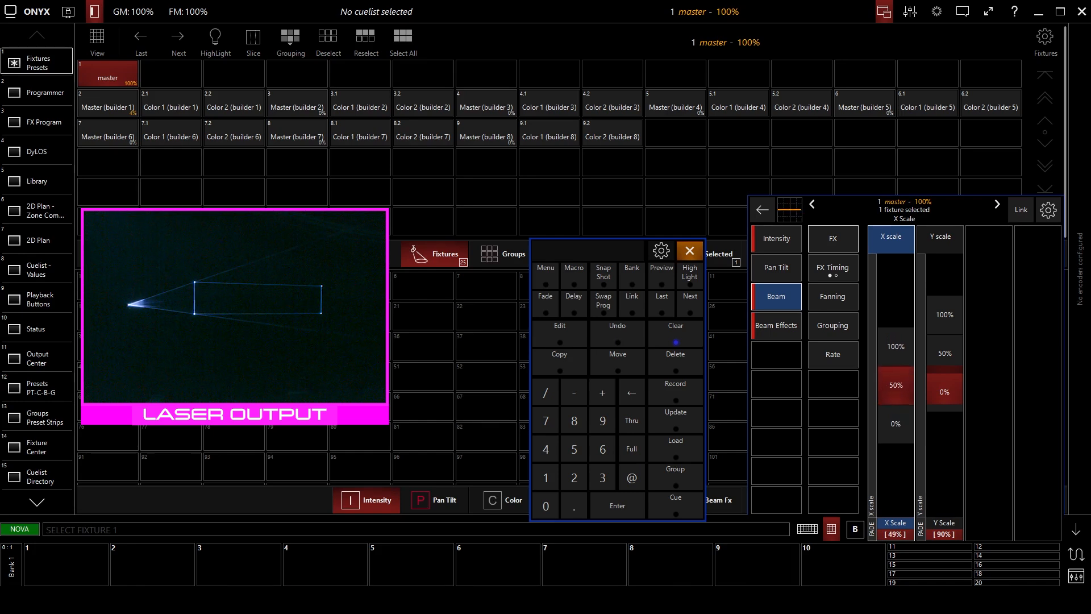
left_click_drag(896, 385, 896, 395)
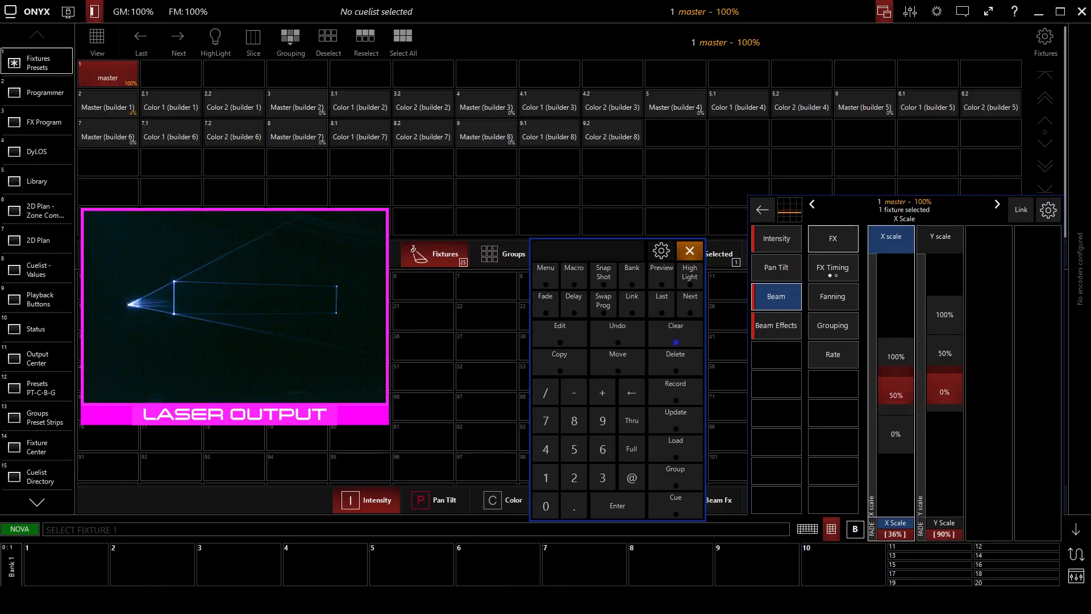
left_click(947, 379)
left_click_drag(945, 381, 898, 386)
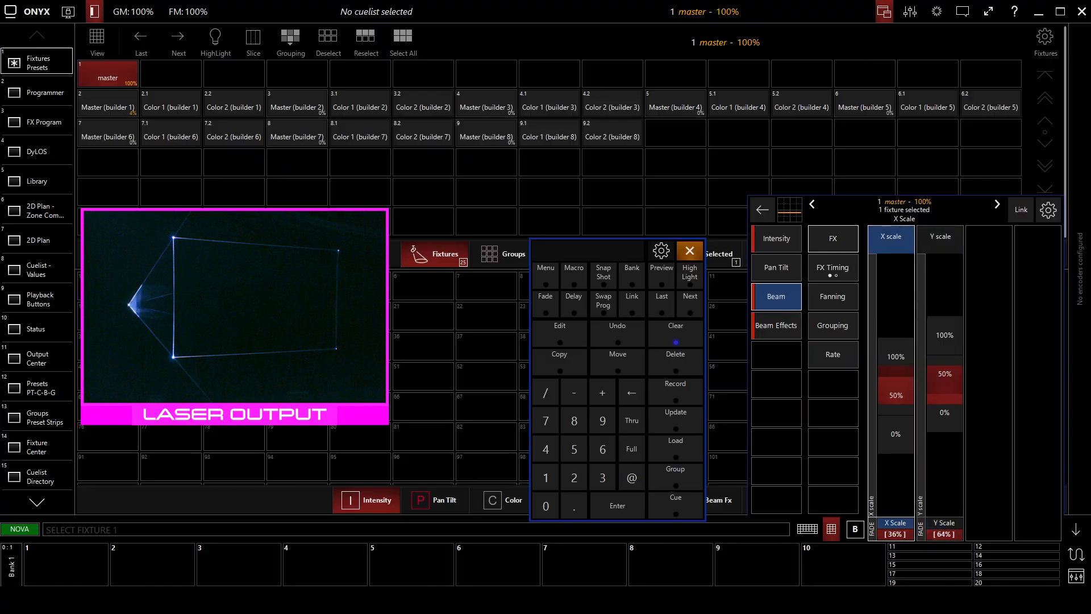
left_click_drag(897, 397, 897, 386)
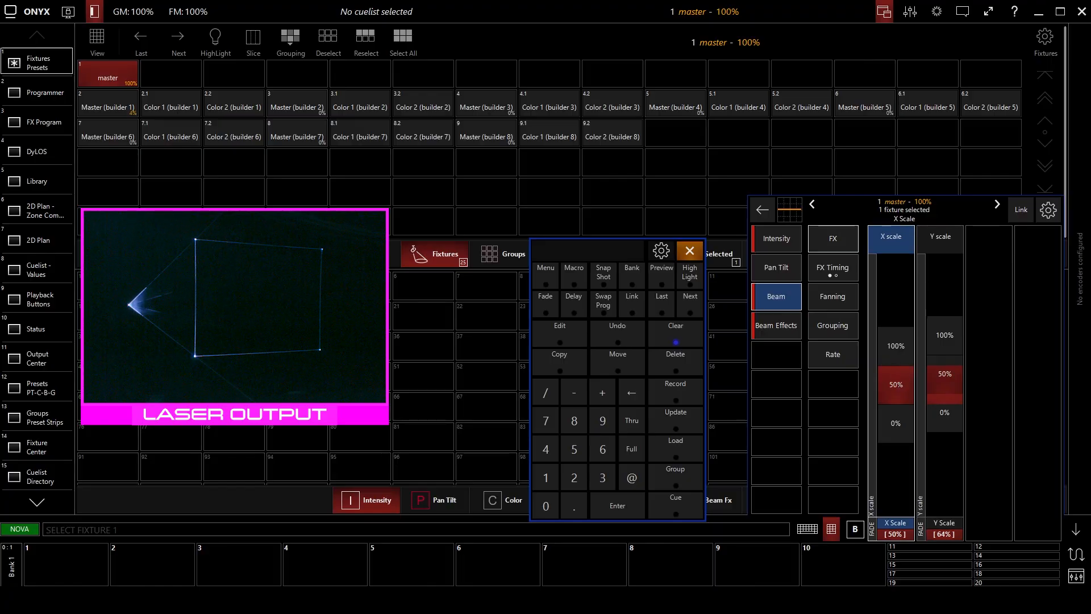
left_click_drag(898, 382, 899, 389)
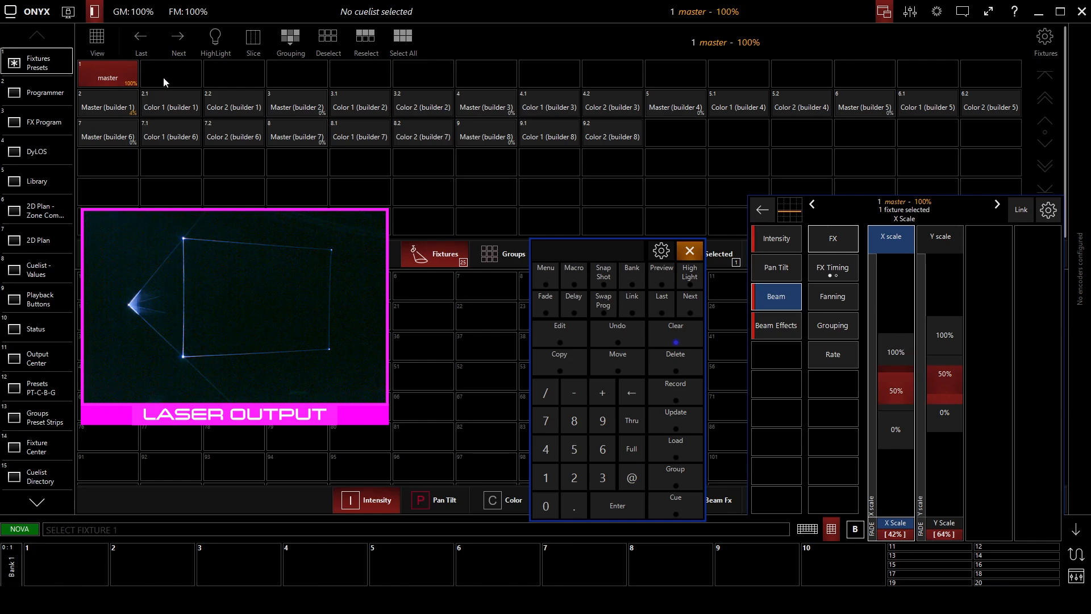
Park the master fixture and clear the programmer.
left_click(34, 12)
left_click(303, 288)
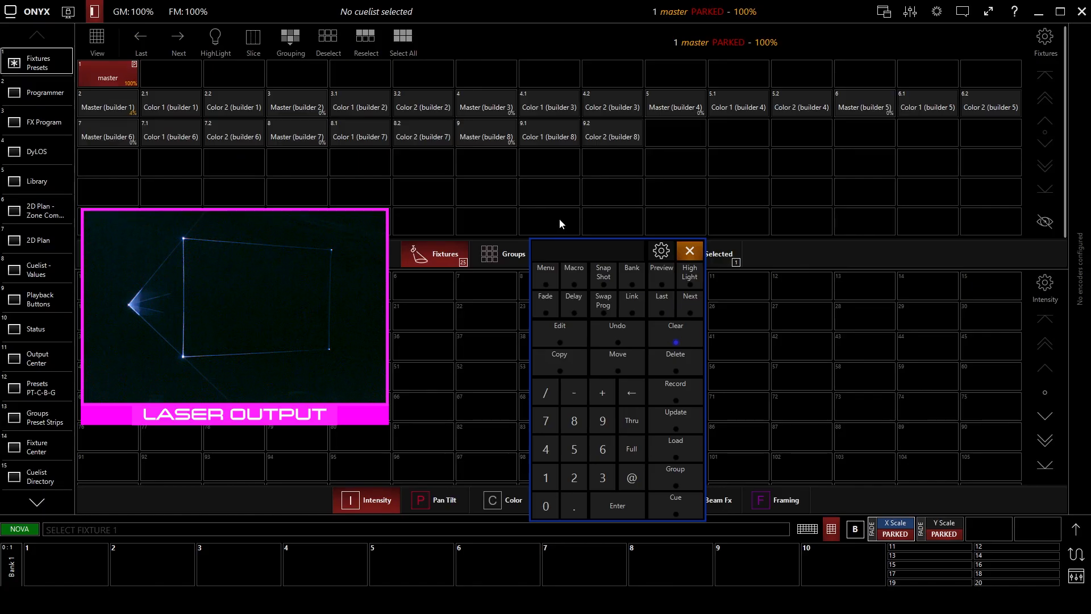
left_click(674, 337)
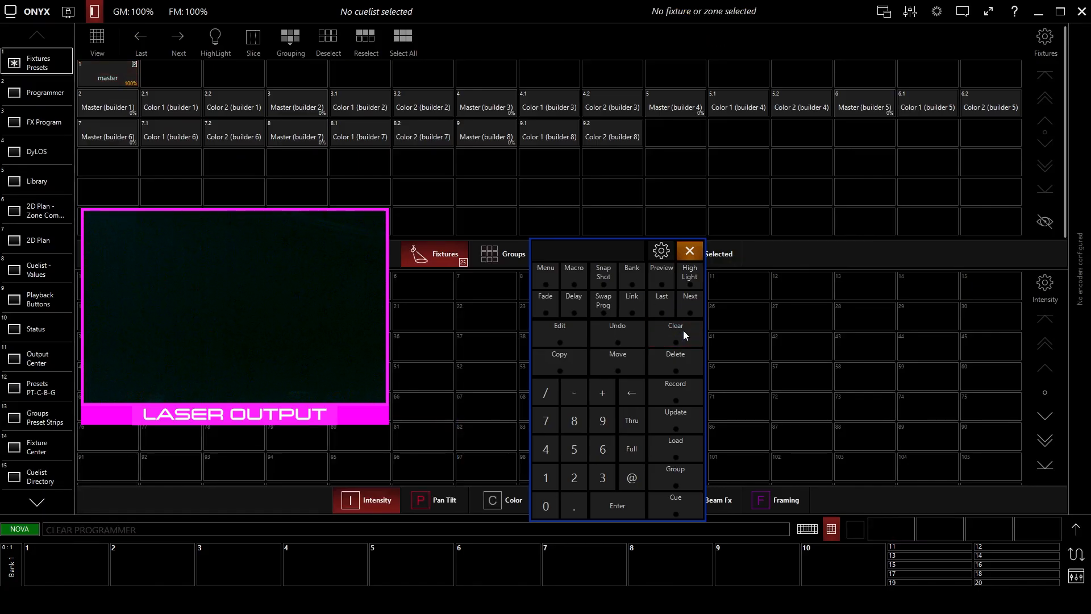
Select Master (builder 1), expand its channel controls and set its intensity output to Full.
left_click(94, 104)
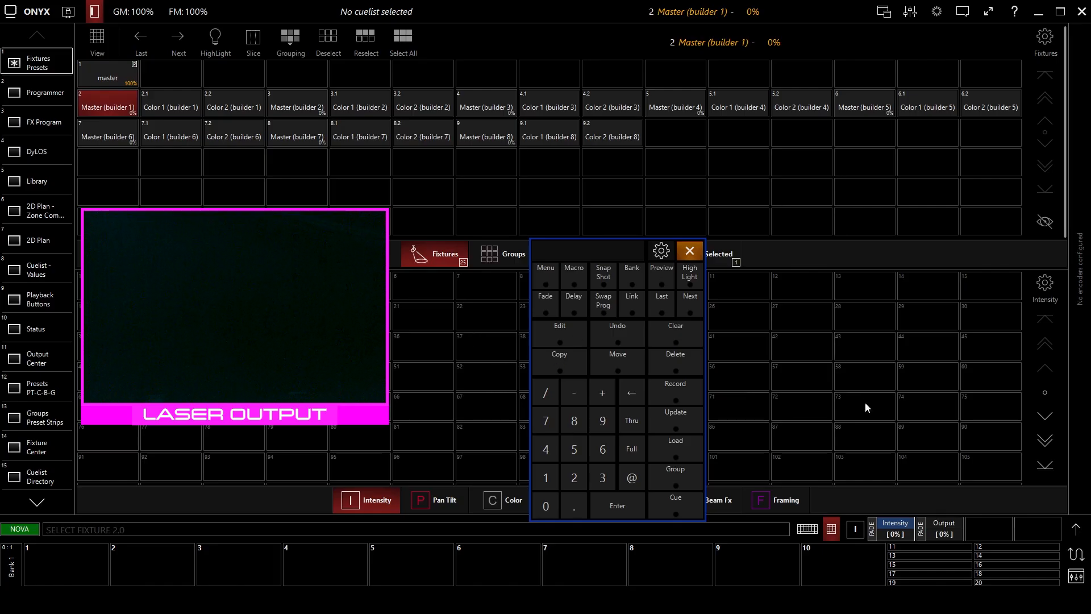
left_click(1075, 531)
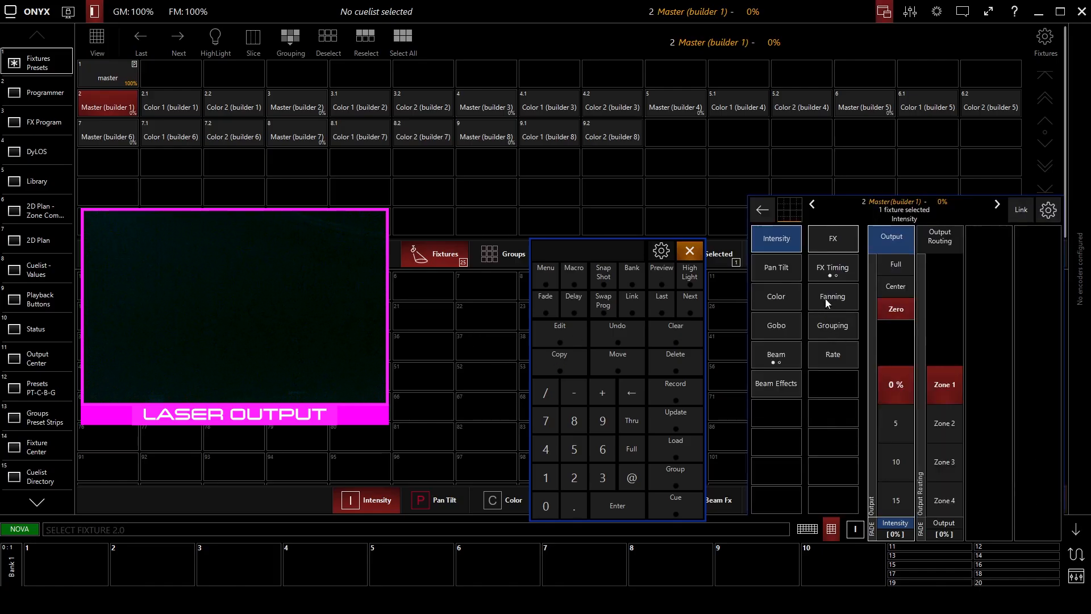
left_click(895, 265)
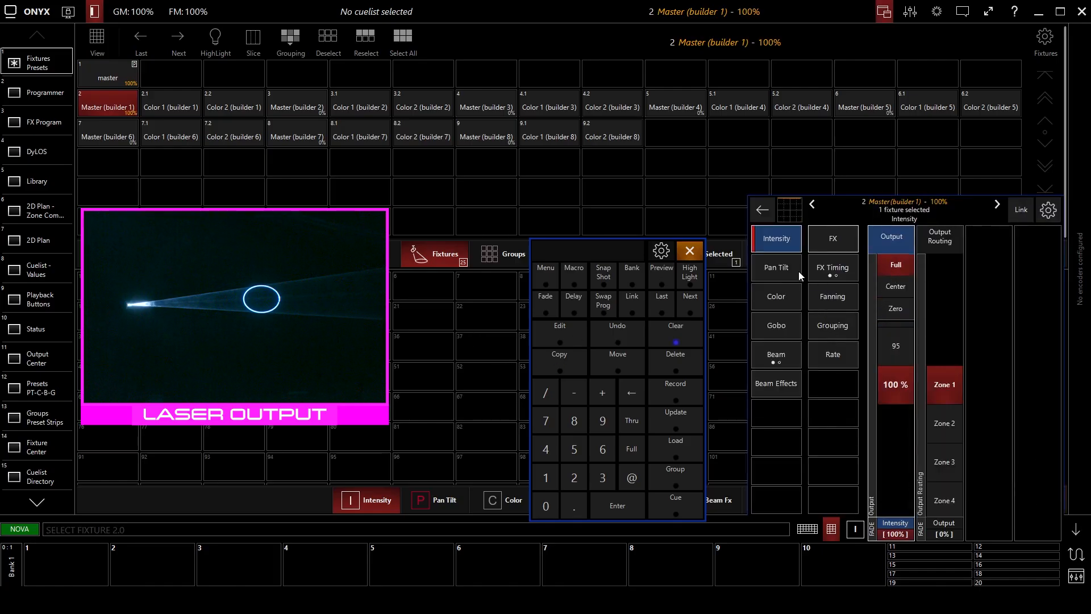
Try out the pan and tilt angles of Master (builder 1), with tilt at 59%, and return both to Center.
left_click(791, 275)
left_click_drag(897, 380, 896, 388)
left_click(898, 266)
left_click_drag(931, 335, 931, 332)
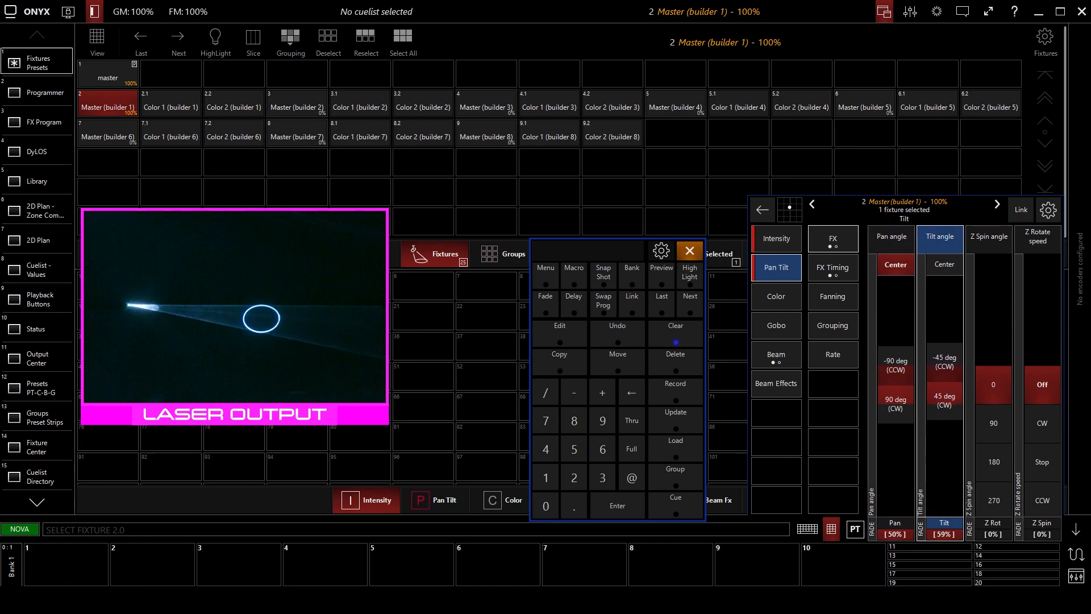
left_click(944, 265)
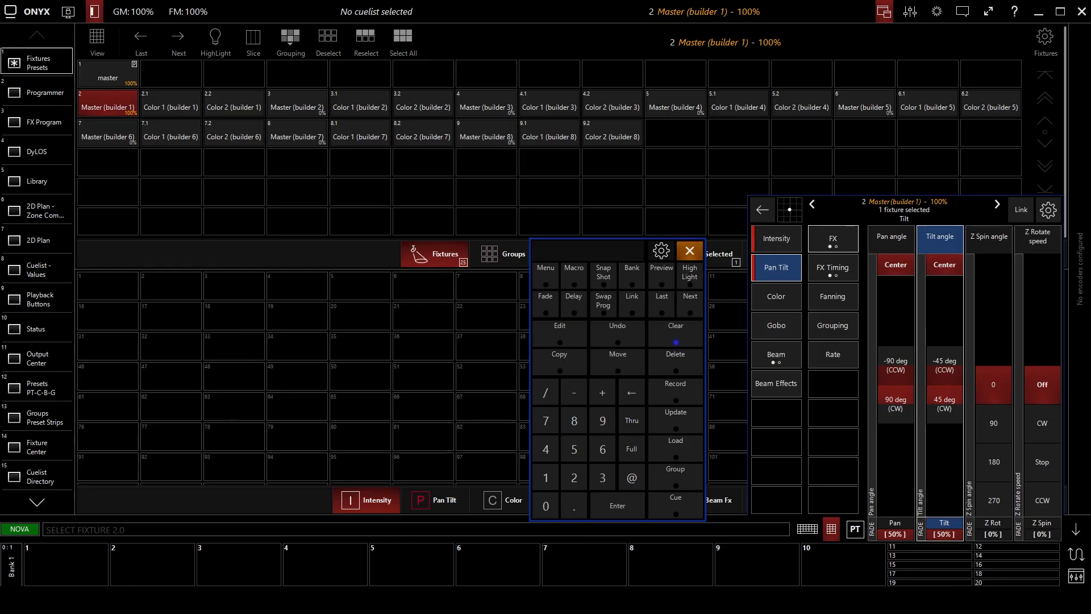
Check the output routing of Master (builder 1), fade its intensity down and bring it back to 100%.
left_click(773, 243)
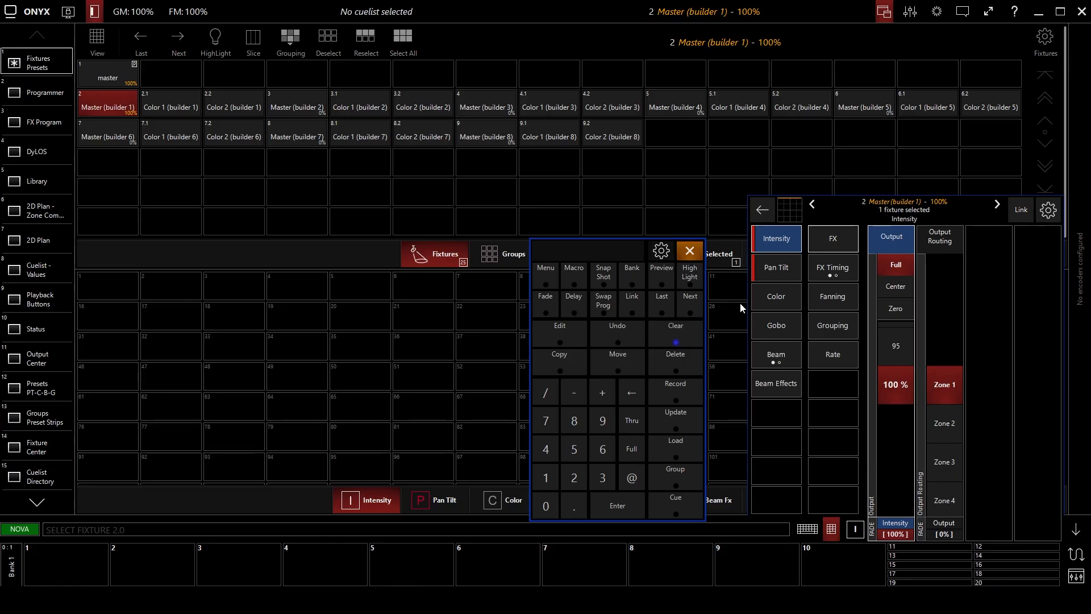
left_click(948, 241)
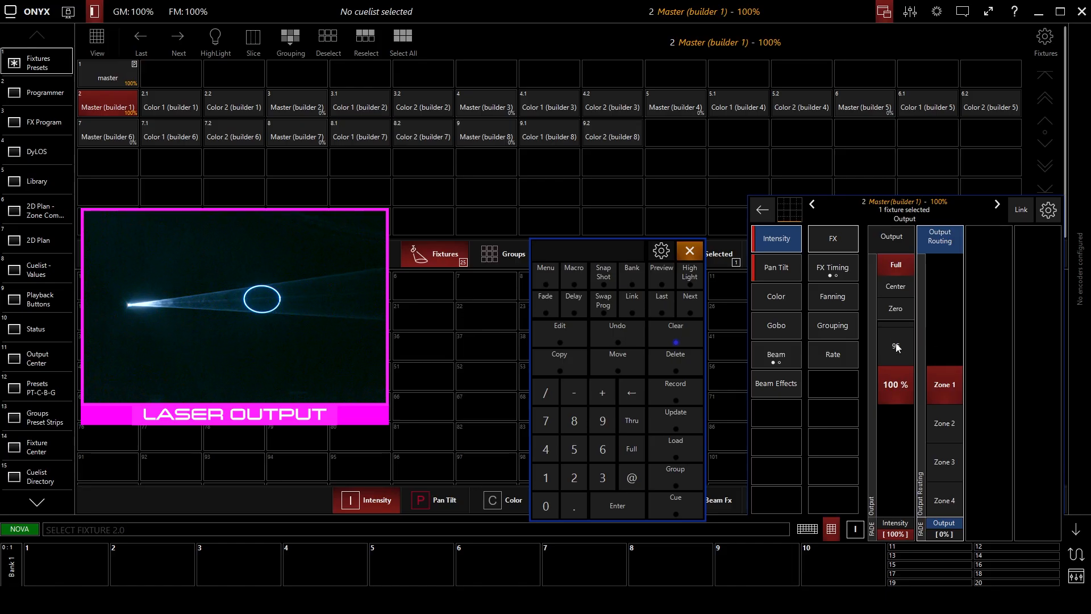
left_click_drag(898, 349, 897, 602)
left_click_drag(896, 385, 895, 193)
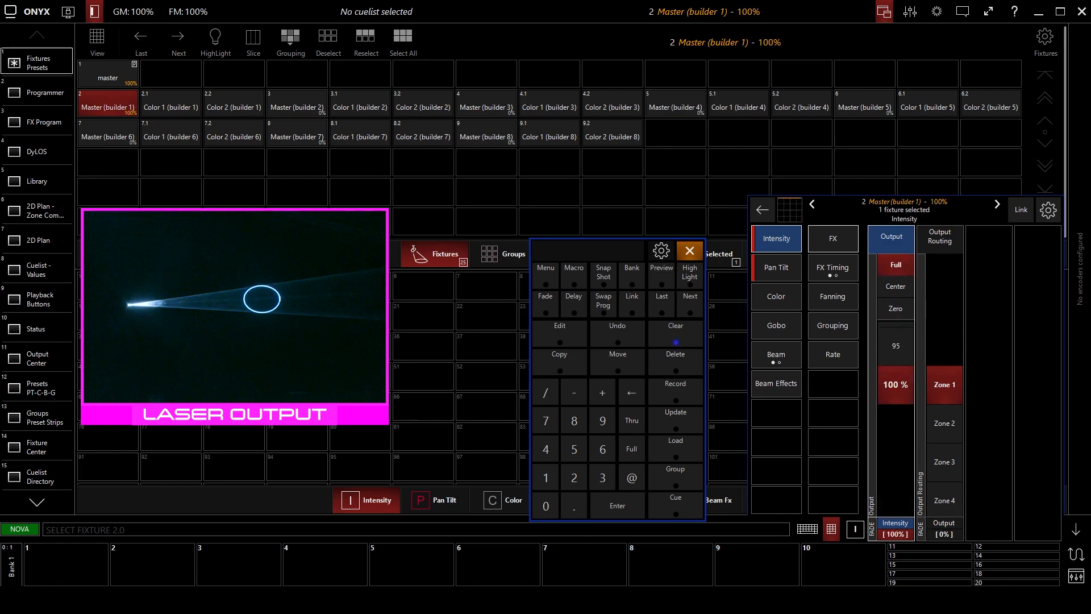
Shift the pan angle of Master (builder 1) to 55% and reset both pan and tilt to Center.
left_click(776, 267)
mouse_move(895, 385)
left_mouse_down()
mouse_move(895, 441)
mouse_move(895, 286)
mouse_move(895, 371)
left_mouse_up()
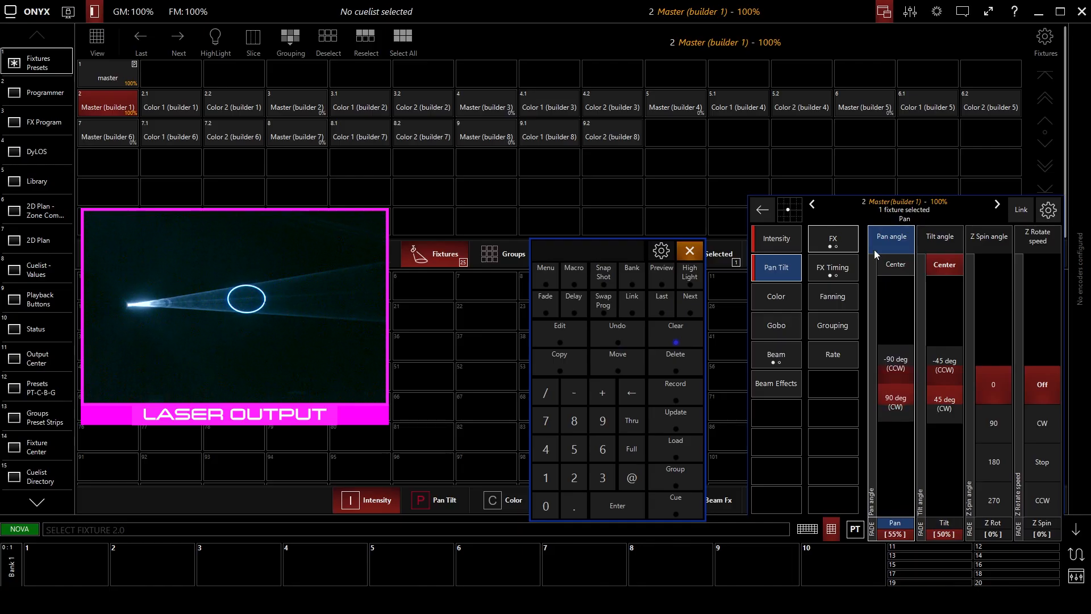
left_click(899, 264)
left_click(942, 267)
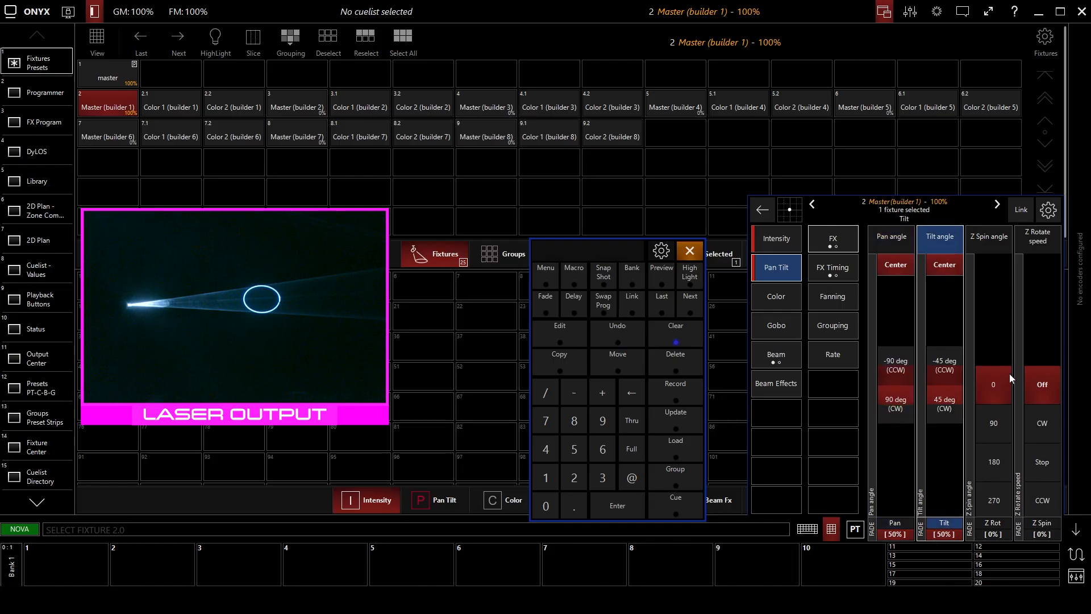
Try out Z spin angle 90 and clockwise Z rotation at varying speeds on Master (builder 1), and return them to 0 and Off.
left_click(998, 424)
left_click_drag(997, 424, 997, 463)
left_click(1026, 418)
left_click(1043, 396)
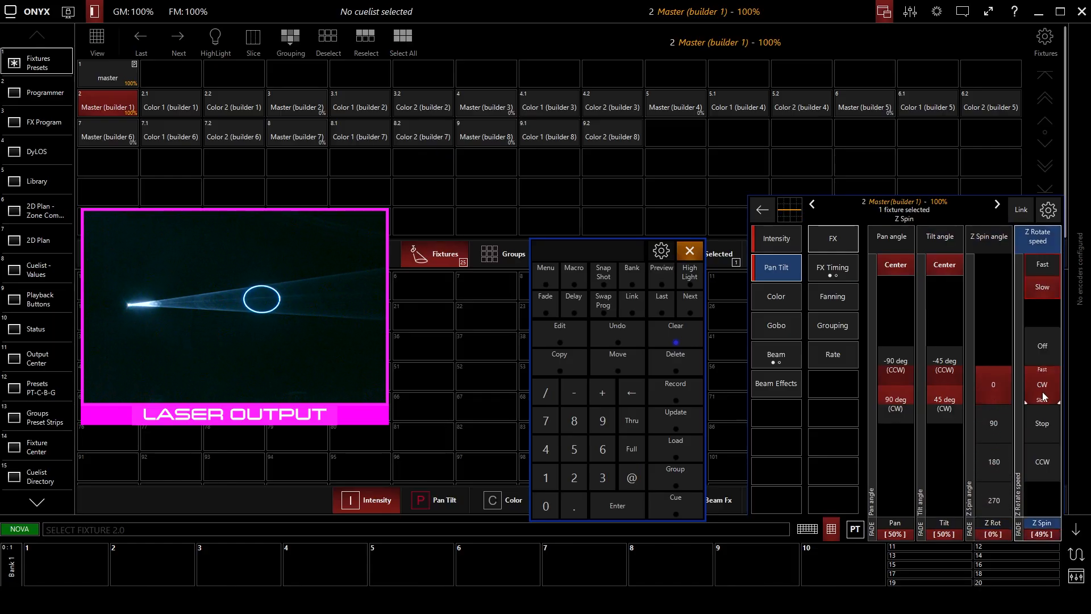
left_click(995, 423)
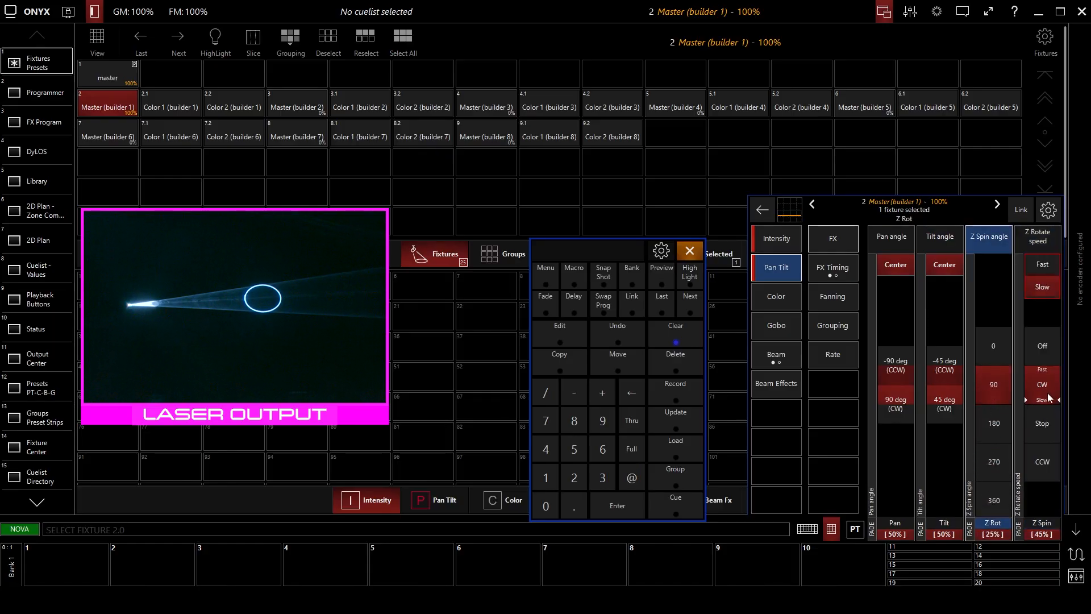
scroll(1046, 397, "up", 6)
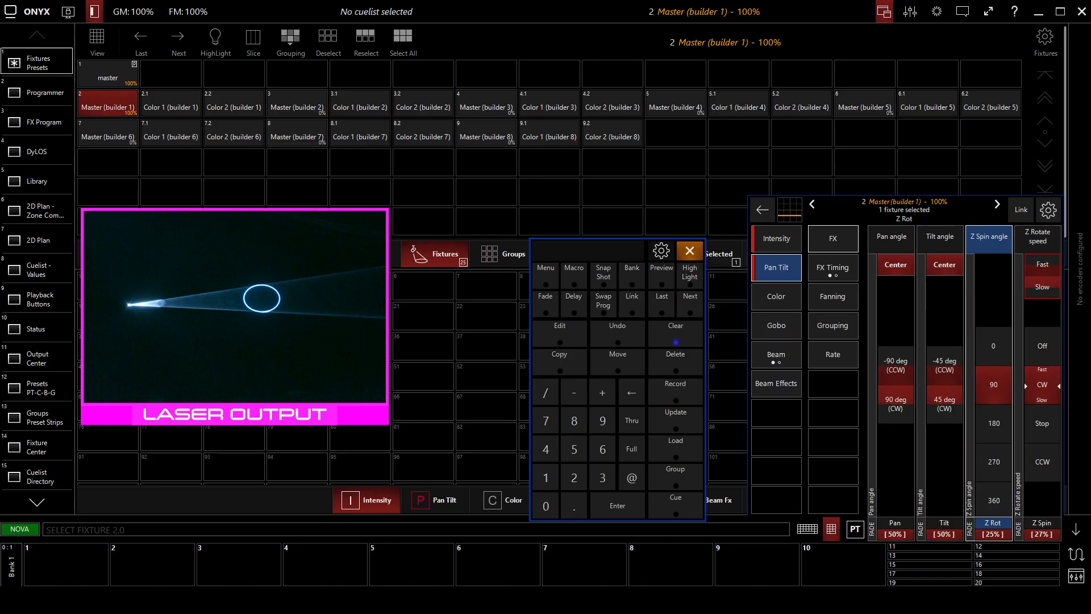
left_click(1042, 345)
left_click(1004, 350)
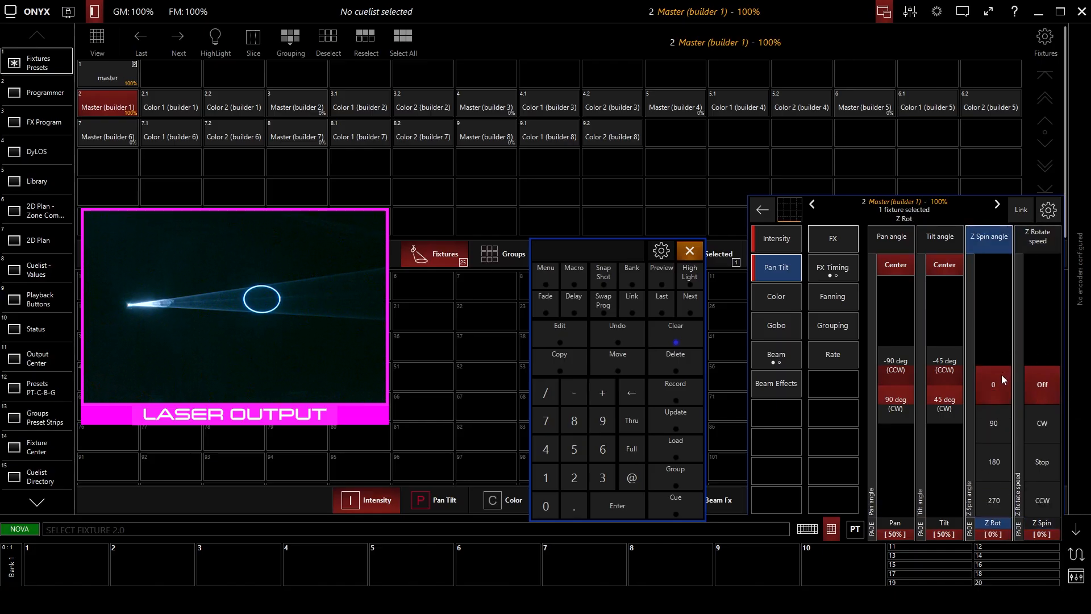
left_click(1026, 381)
Open the color controls of Master (builder 1) and set the macro selection to overall.
left_click(778, 298)
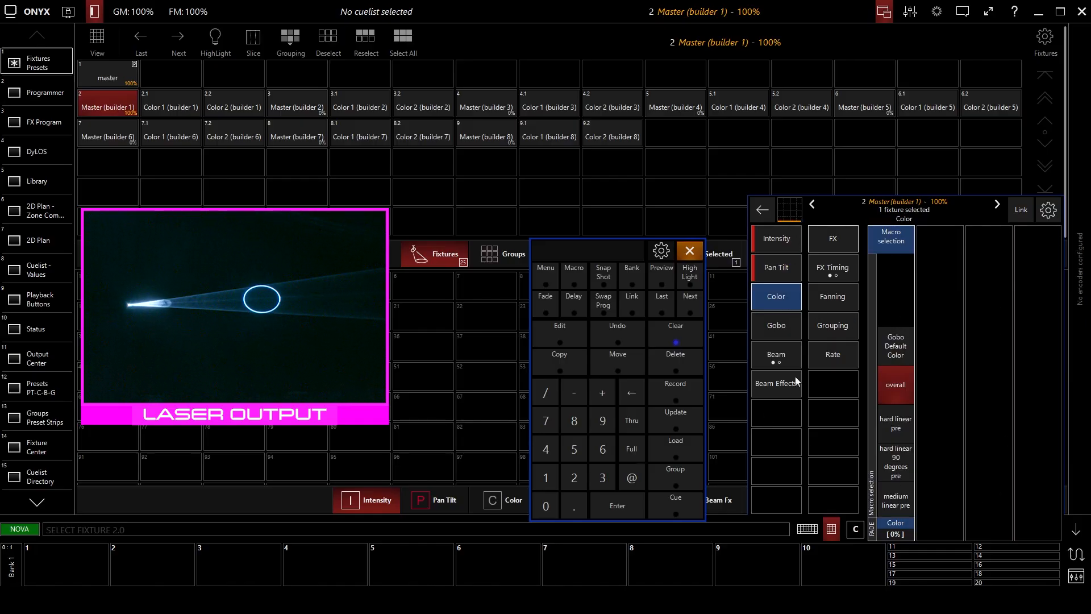
left_click(901, 433)
left_click(900, 312)
left_click(900, 419)
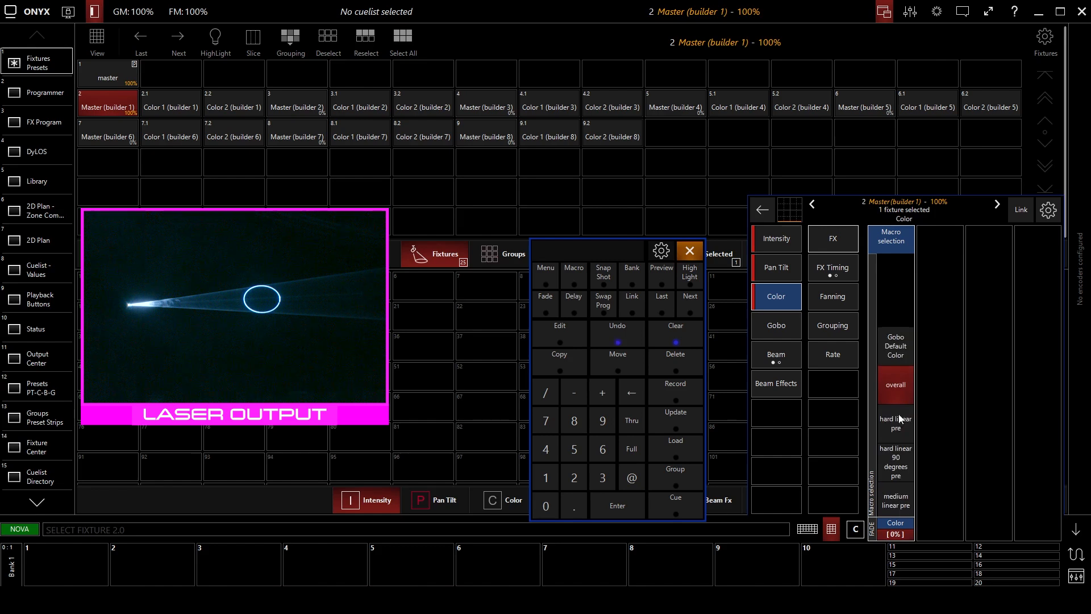
Select Master, Color 1 and Color 2 of builder 1 together.
left_click(174, 105)
left_click(247, 109)
left_click(173, 99)
left_click(207, 107)
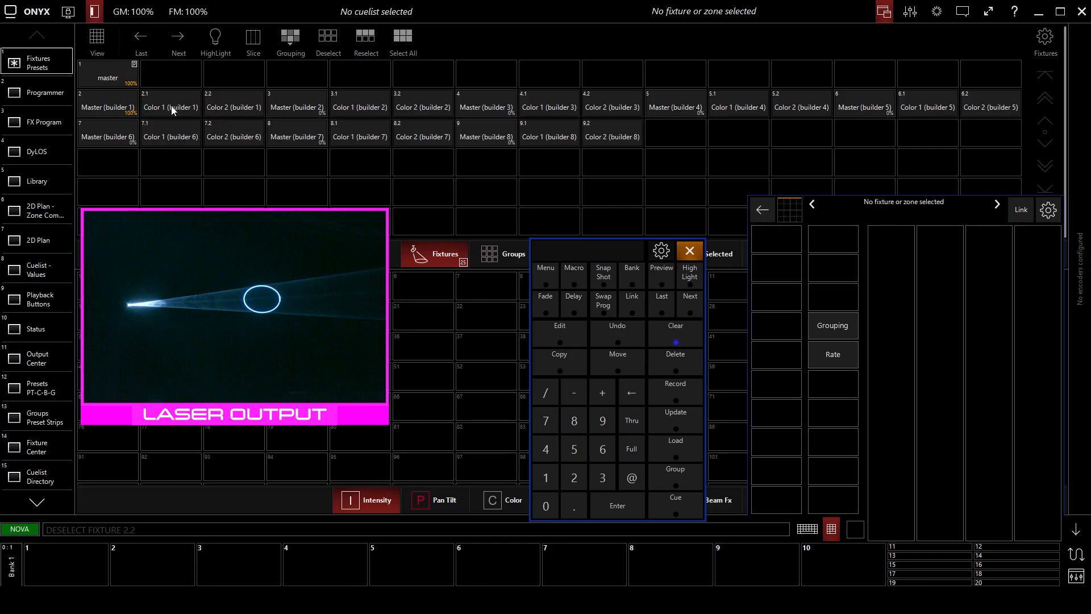
left_click(174, 107)
left_click(111, 106)
left_click(154, 106)
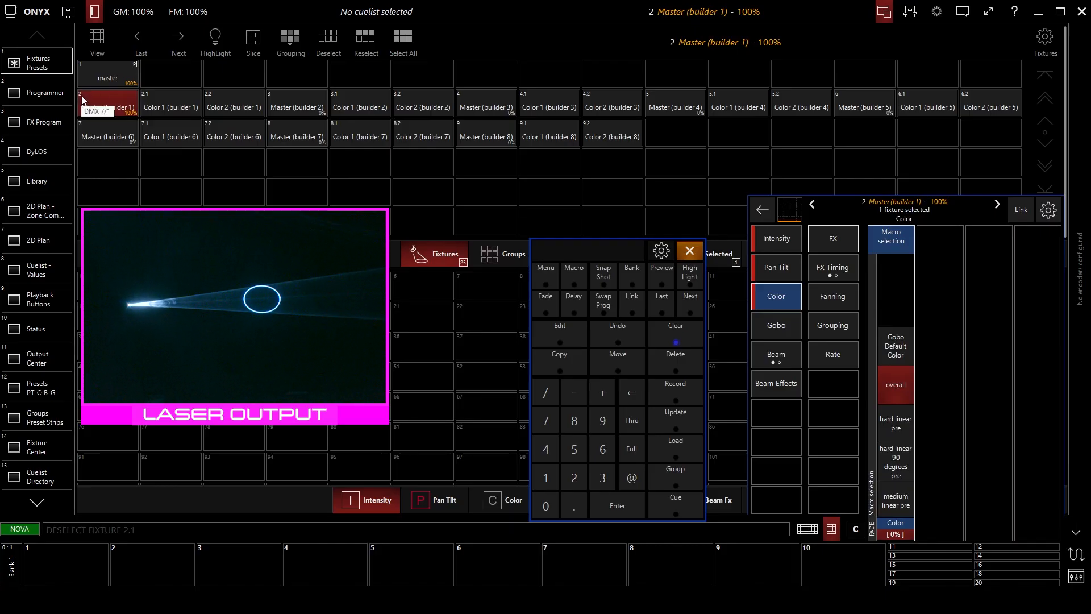
left_click(158, 98)
left_click(230, 109)
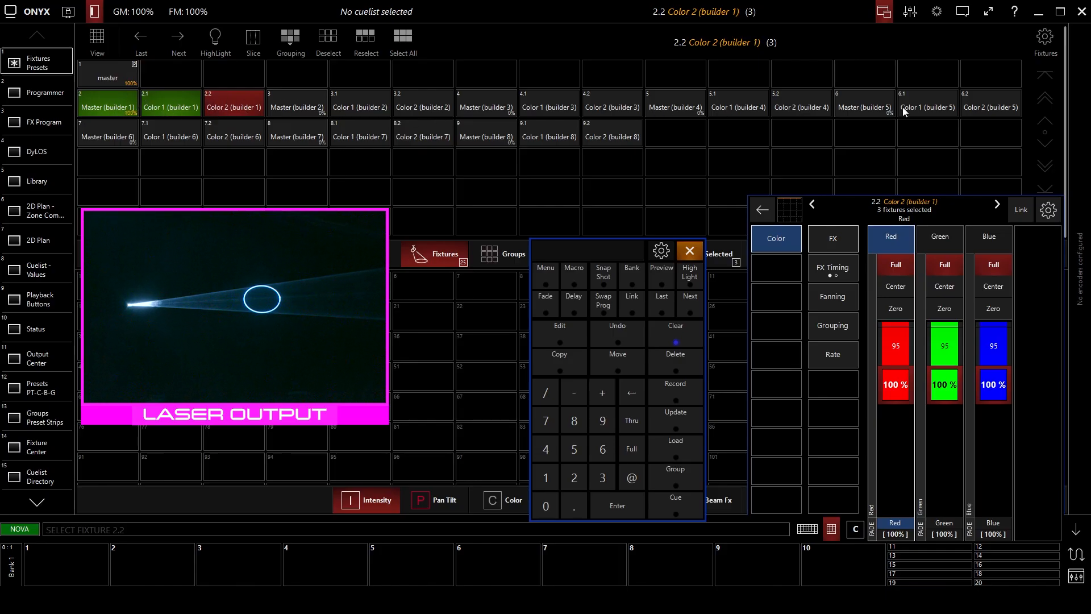
Compare the color controls of Master and Color 2 of builder 1, ending on Master with all three fixtures selected.
left_click(124, 114)
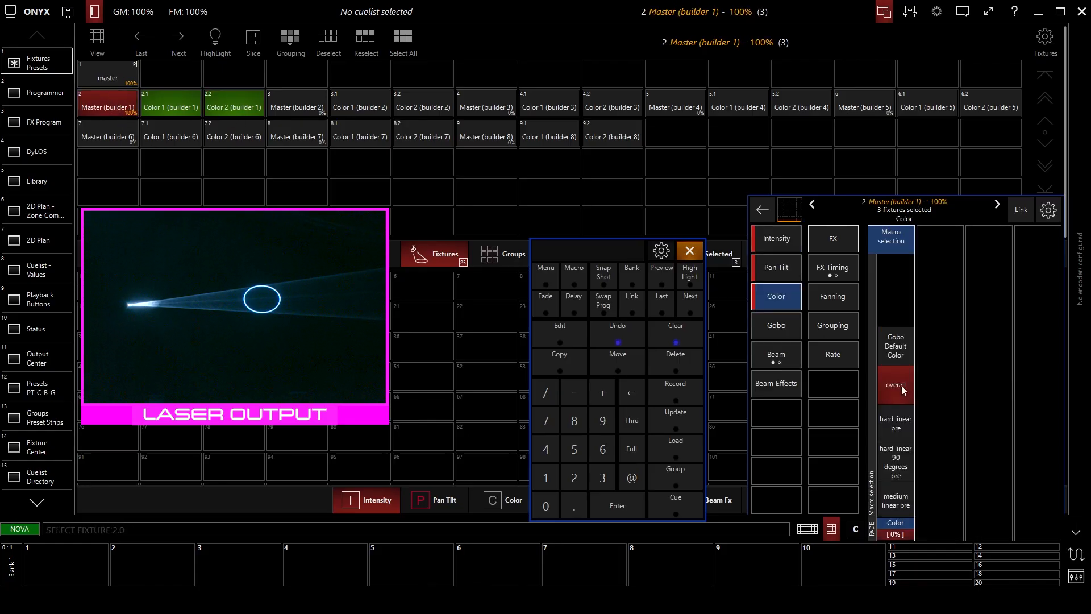
left_click(182, 107)
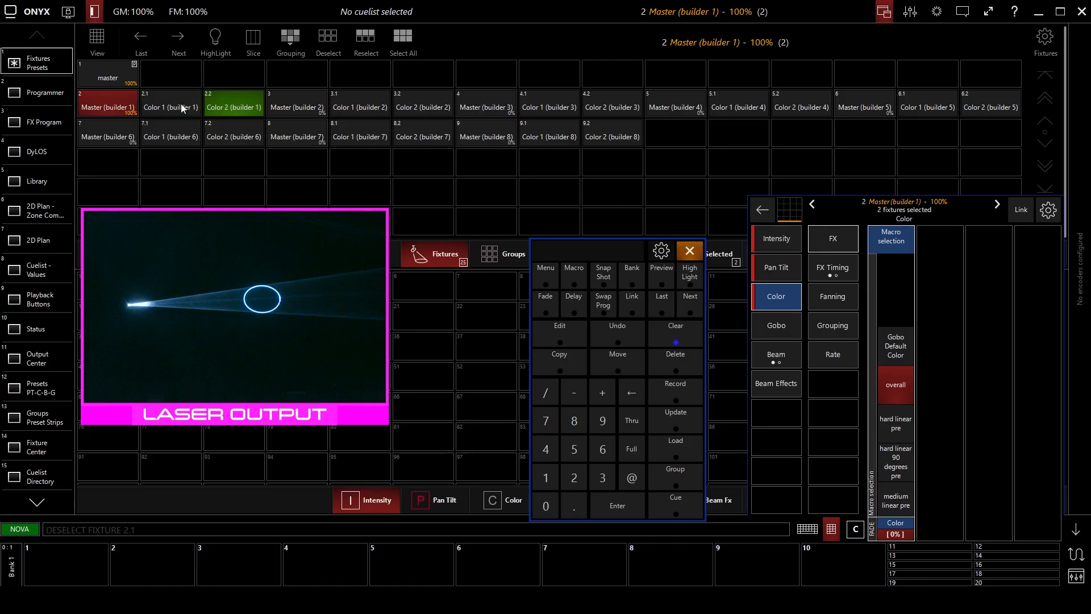
left_click(235, 105)
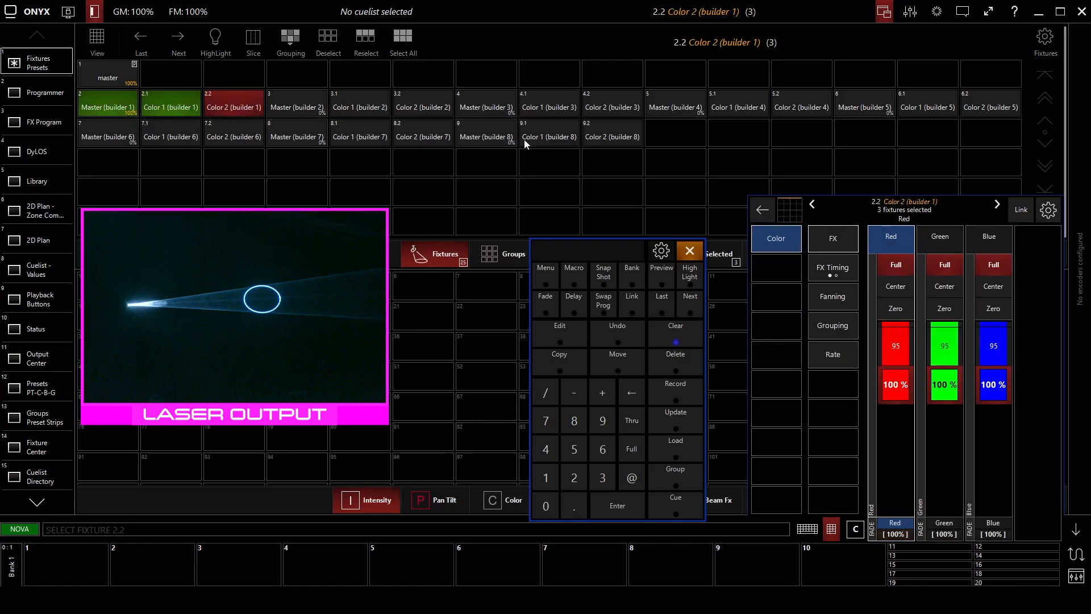
left_click(132, 109)
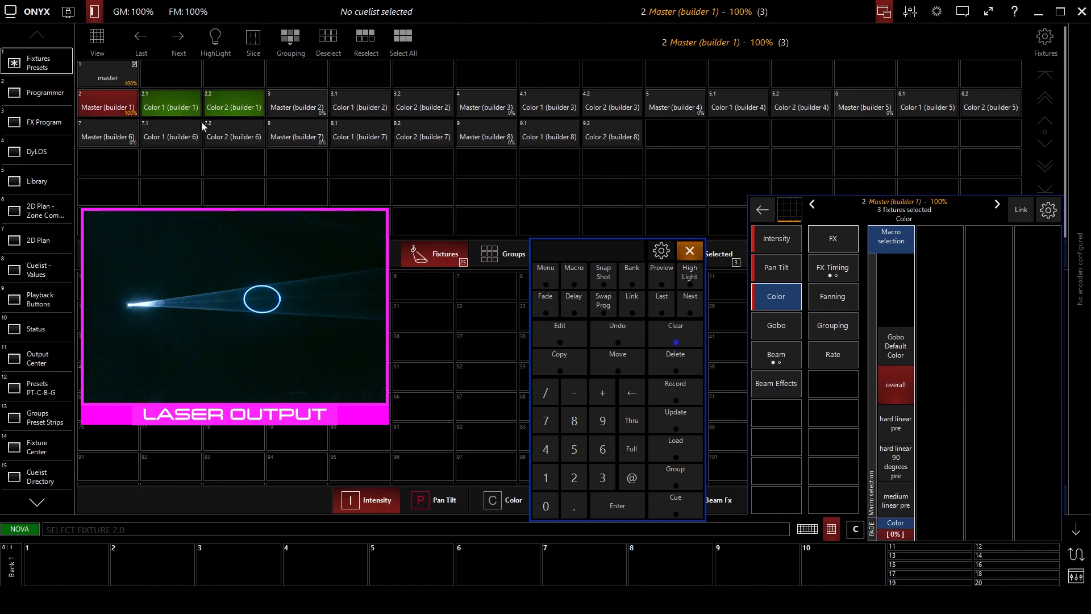
Try the Gobo Default Color, overall, hard linear pre and hard linear 90 degrees post macros, and set hard linear 90 degrees pre.
left_click(908, 351)
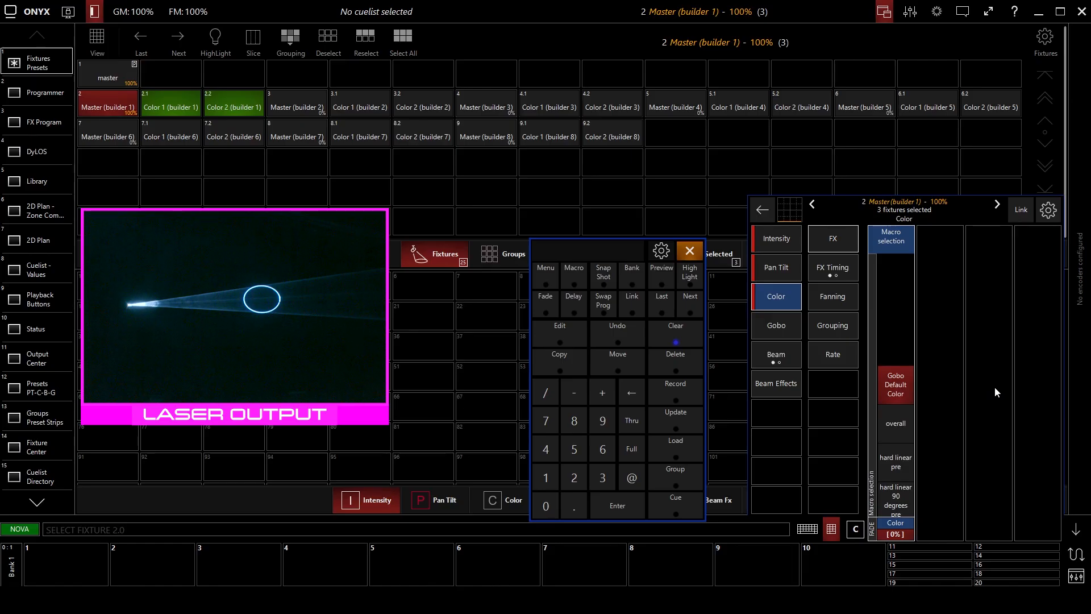
left_click(903, 433)
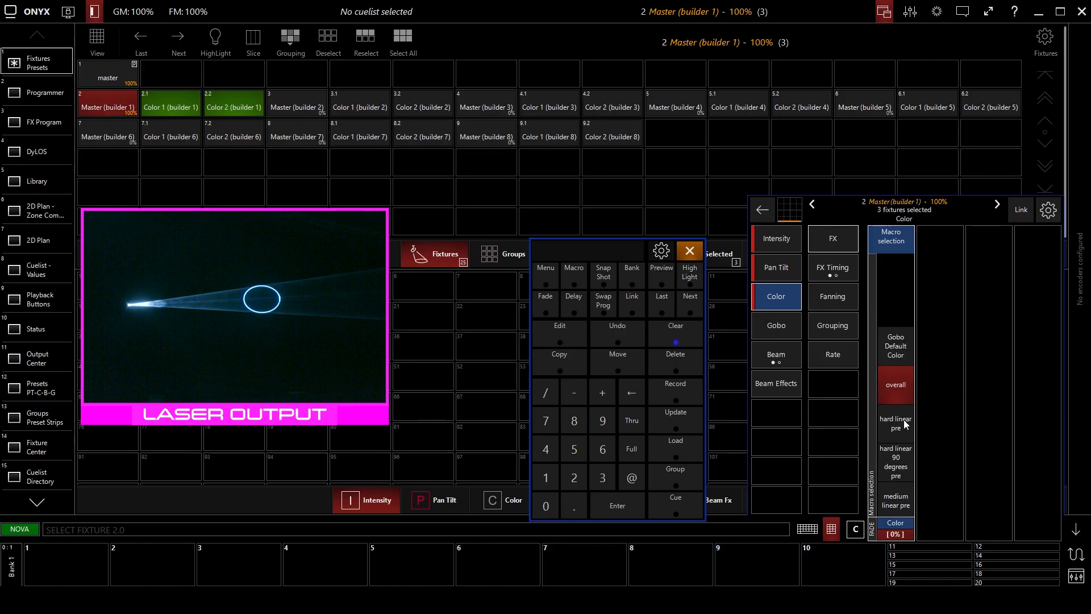
left_click(905, 421)
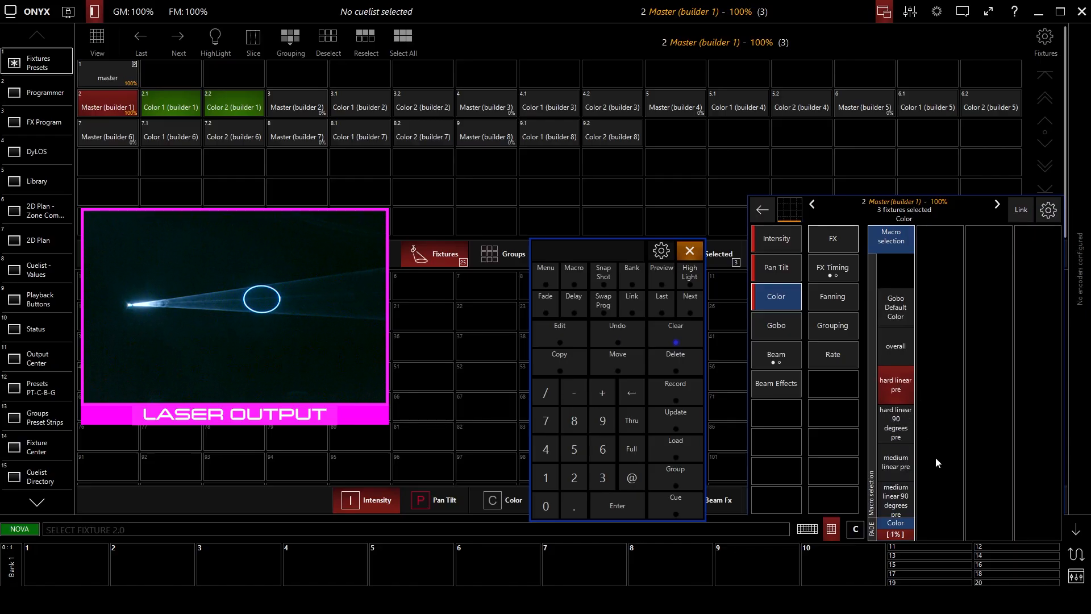
left_click(903, 421)
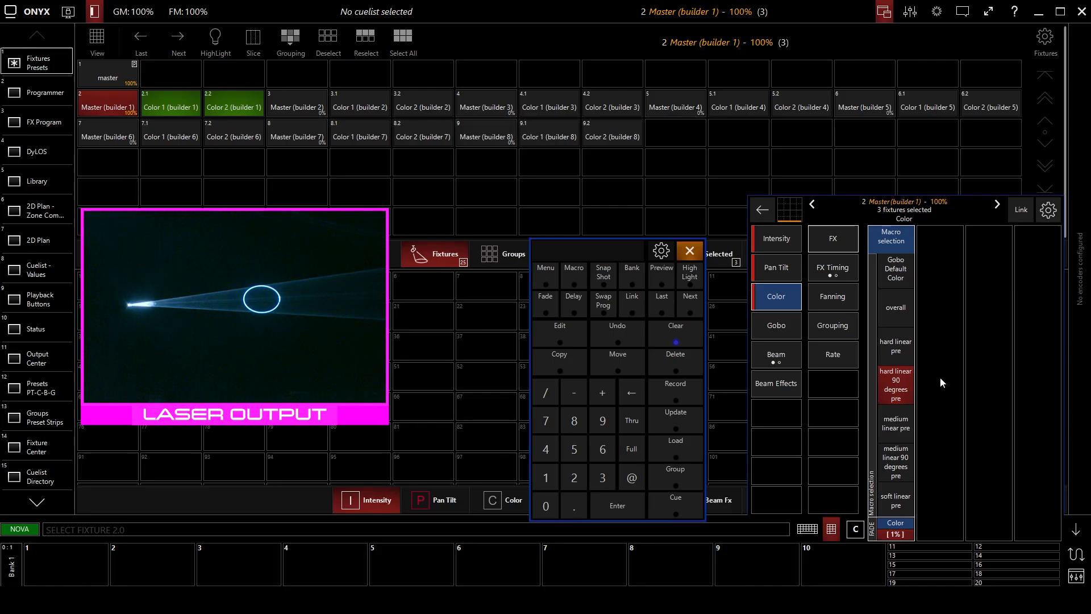
scroll(904, 401, "down", 6)
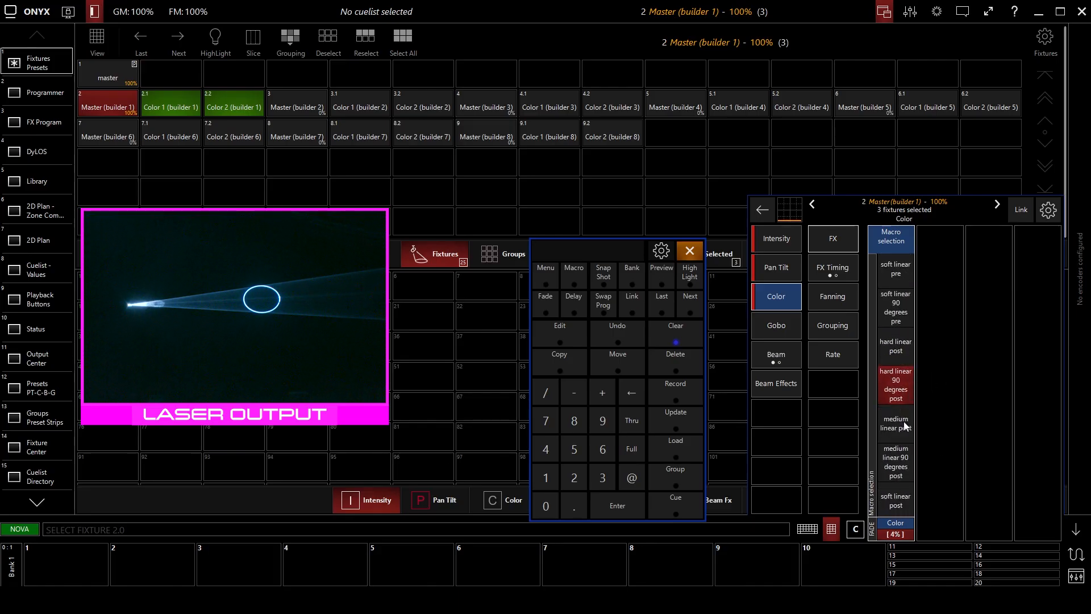
scroll(903, 380, "up", 6)
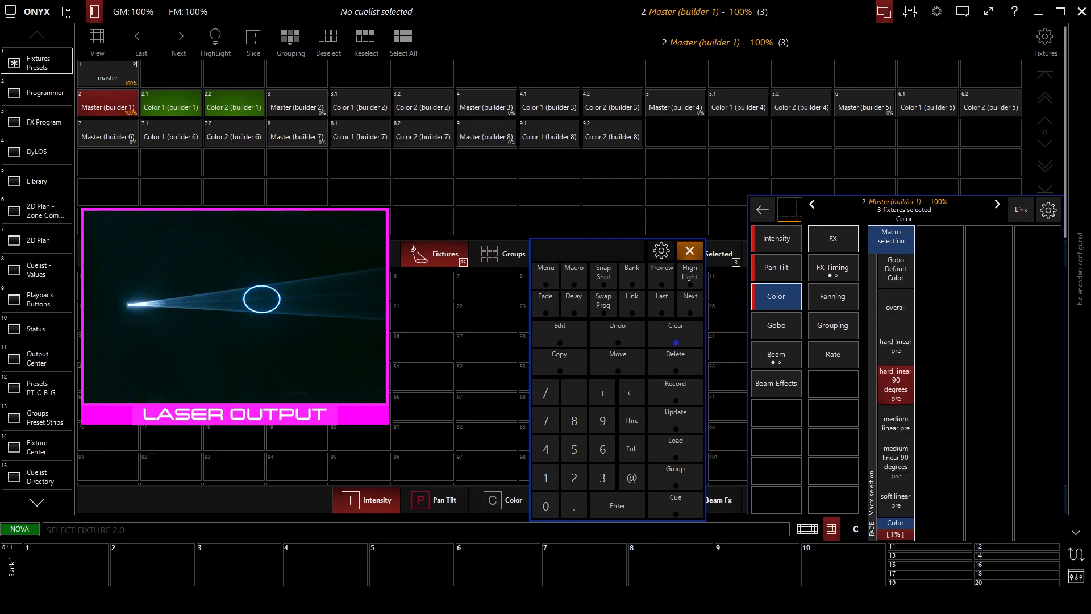
Set green to Zero on Color 1 (builder 1), and set red to Zero and green to Full on Color 2 (builder 1).
left_click(165, 103)
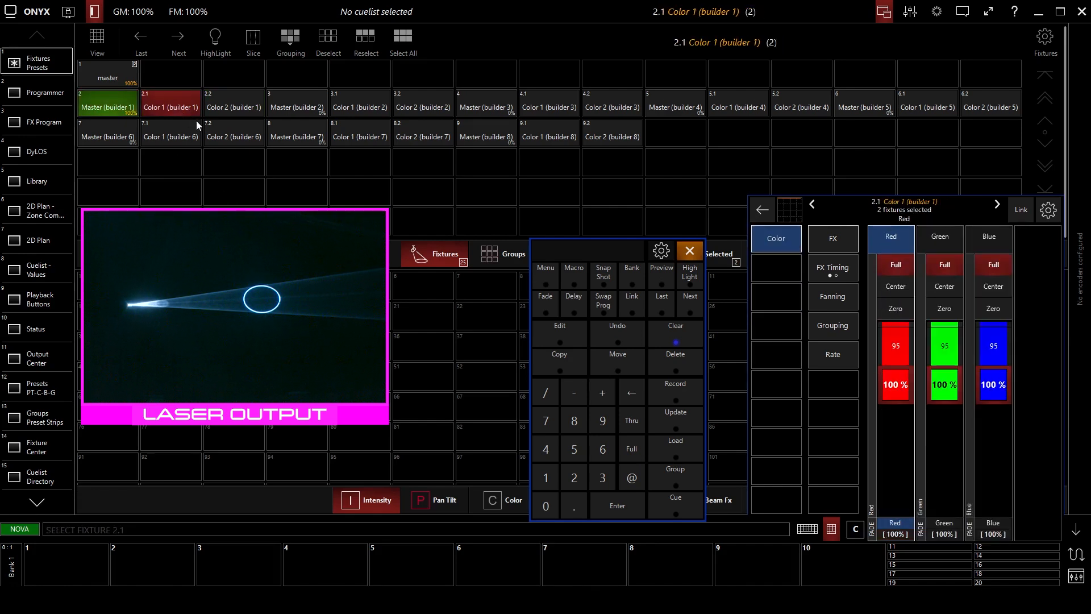
left_click(955, 311)
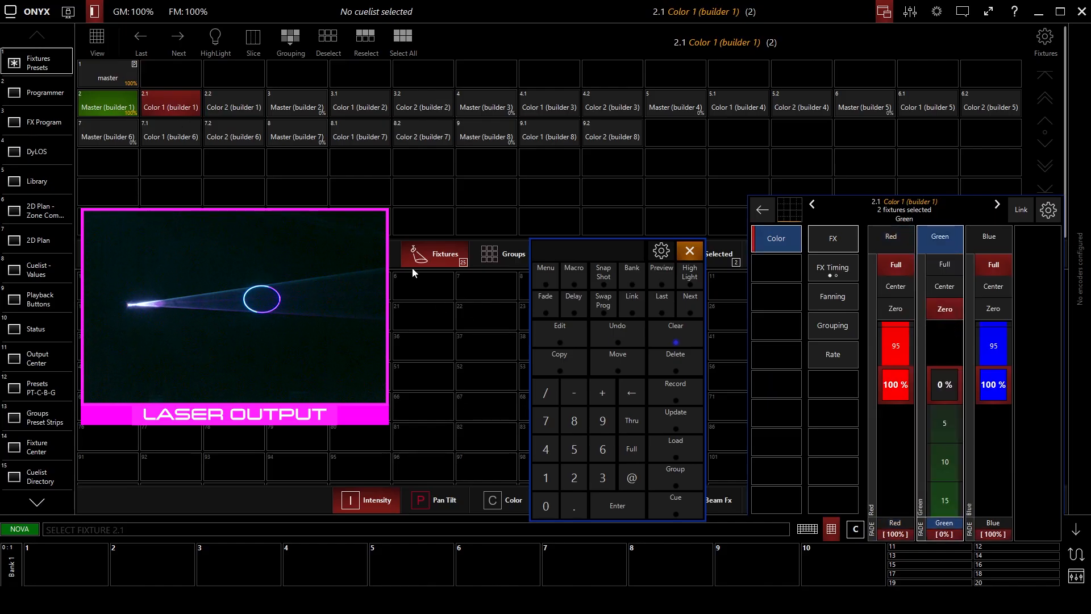
left_click(223, 107)
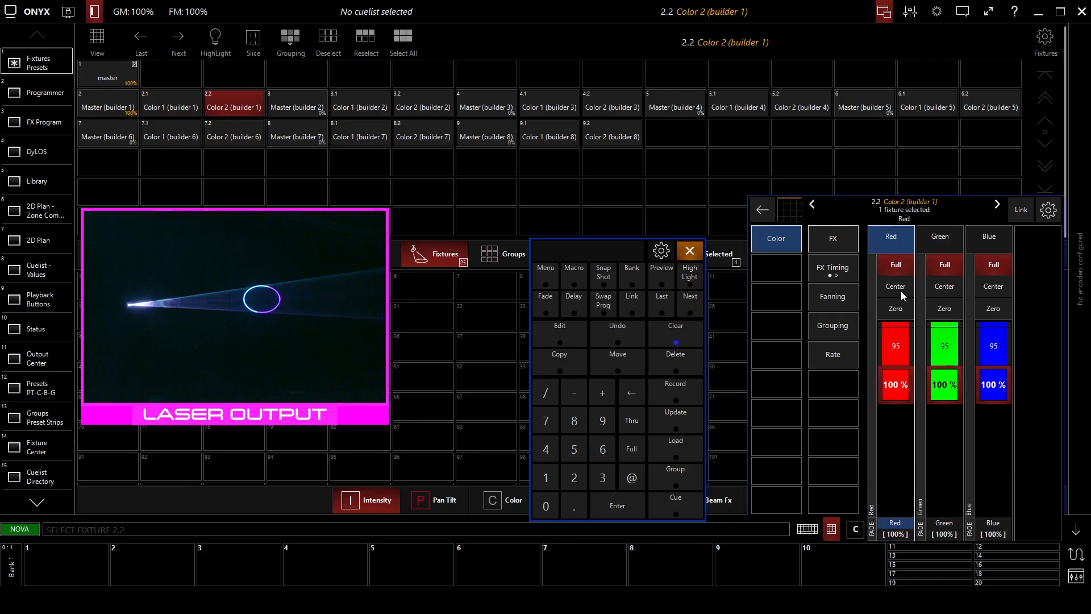
left_click(895, 308)
left_click(940, 309)
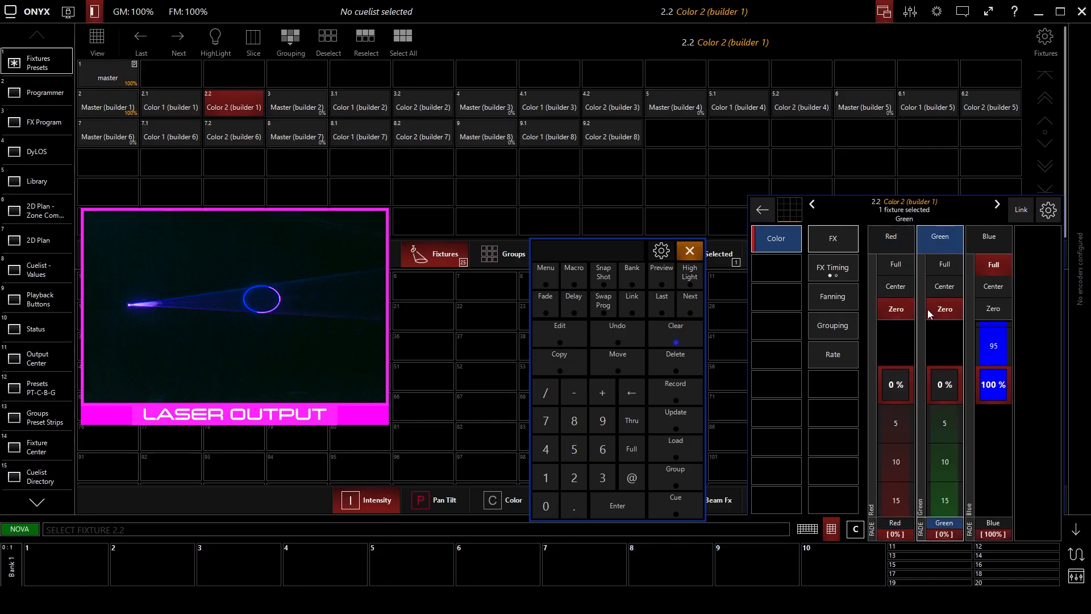
left_click(944, 265)
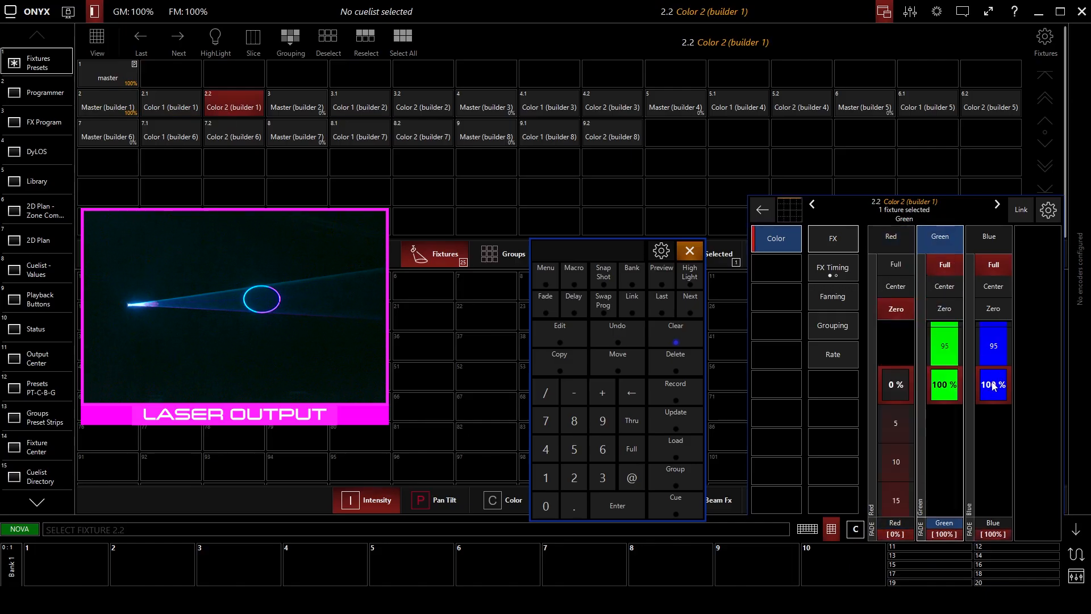
Select only Master (builder 1) and shift its pan angle to 47%.
left_click(130, 110)
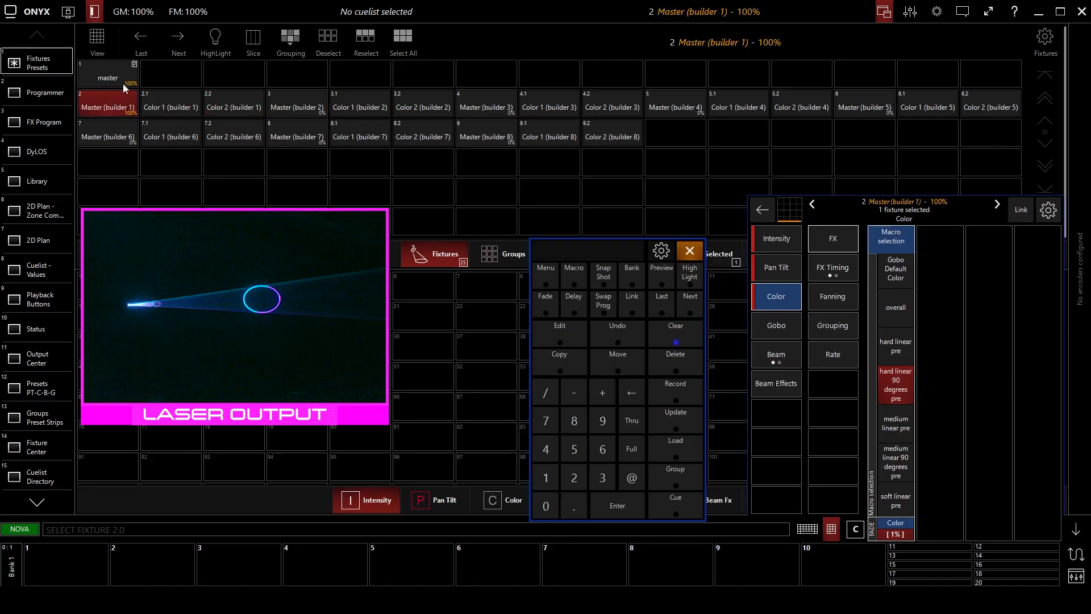
left_click(776, 267)
left_click(1047, 388)
left_click(796, 300)
left_click(783, 269)
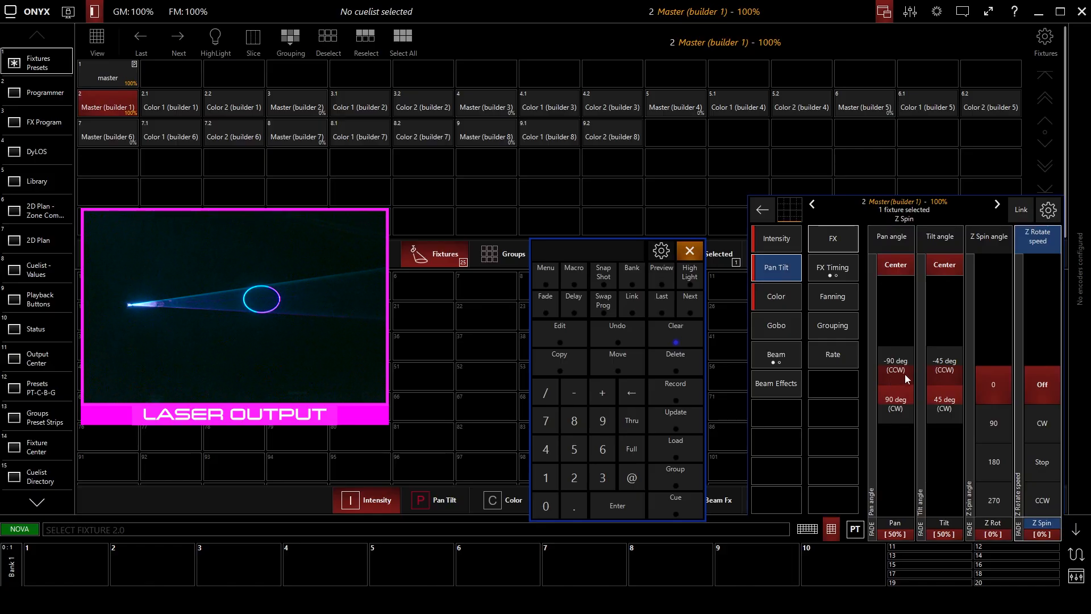
left_click_drag(903, 379, 903, 375)
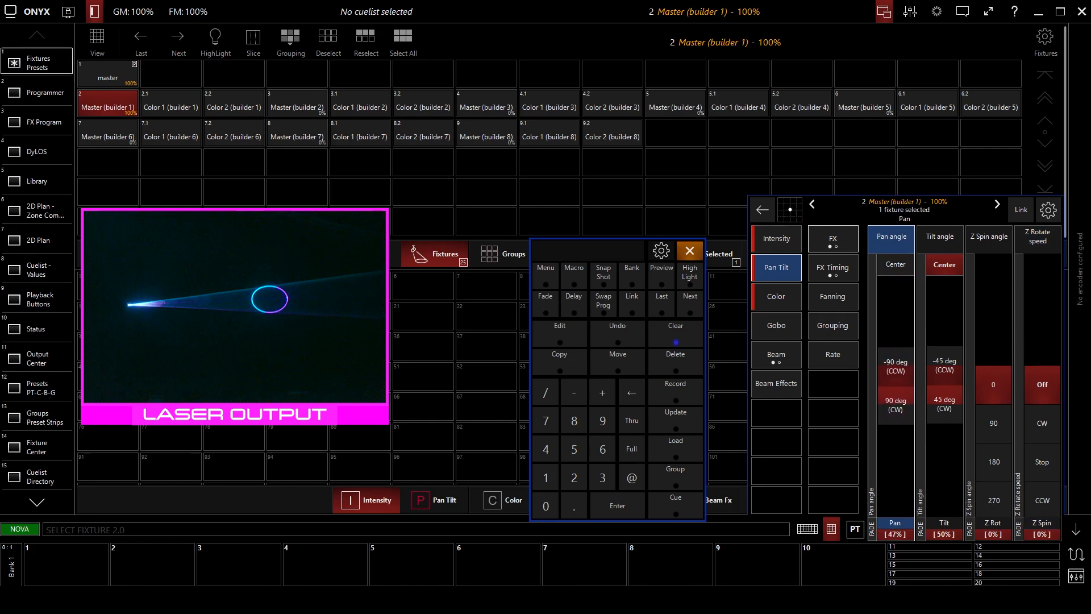
Set the color macro of Master (builder 1) to hard linear 90 degrees post, and move its pan angle through 52% to 50%.
left_click(782, 303)
left_click_drag(882, 428, 903, 417)
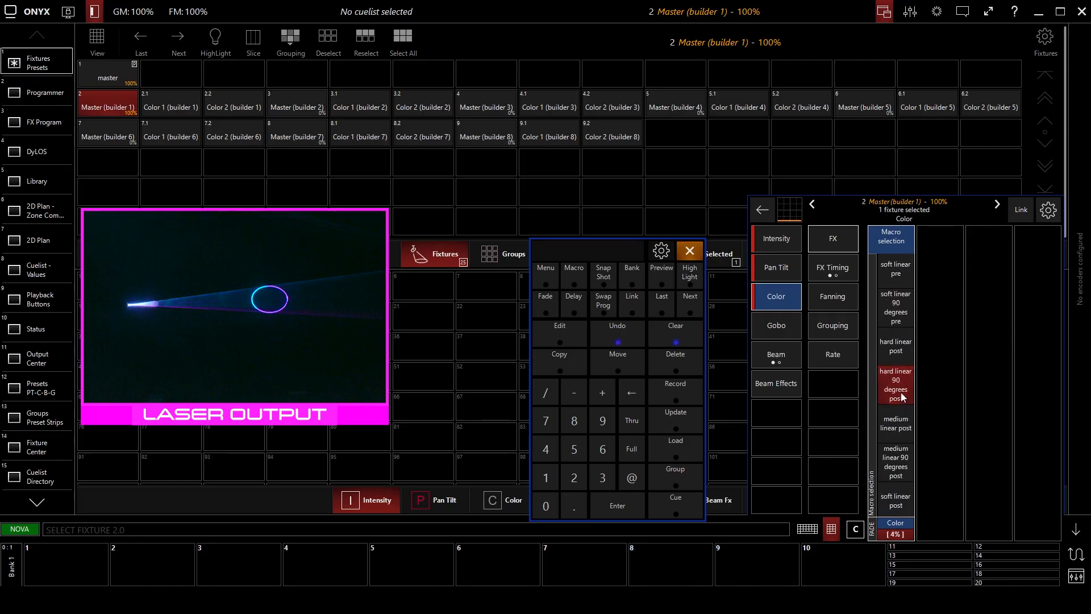
left_click(779, 270)
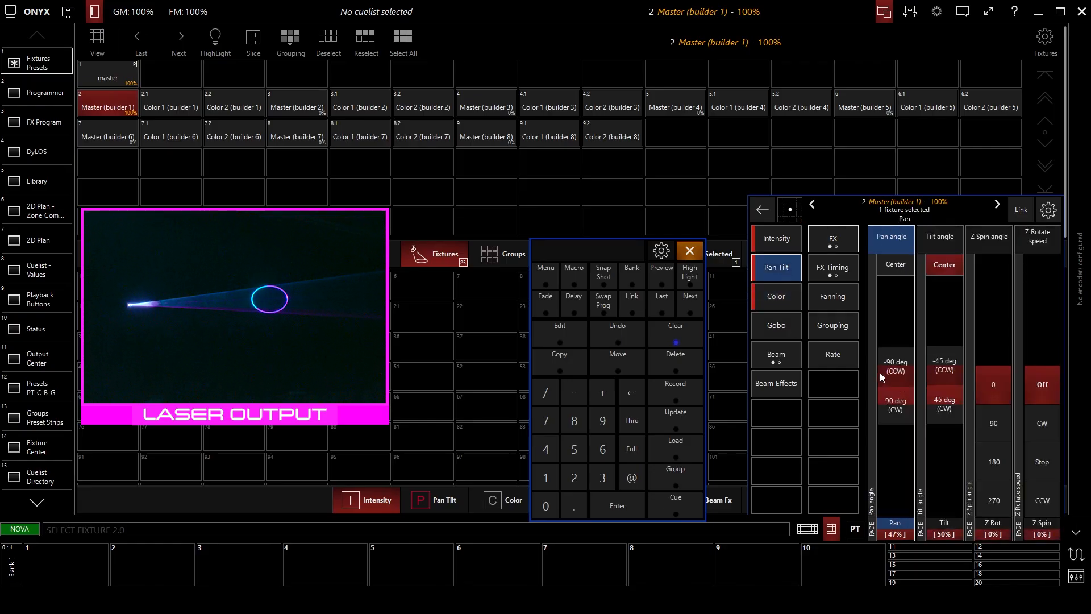
mouse_move(896, 392)
left_mouse_down()
mouse_move(895, 360)
mouse_move(895, 394)
left_mouse_up()
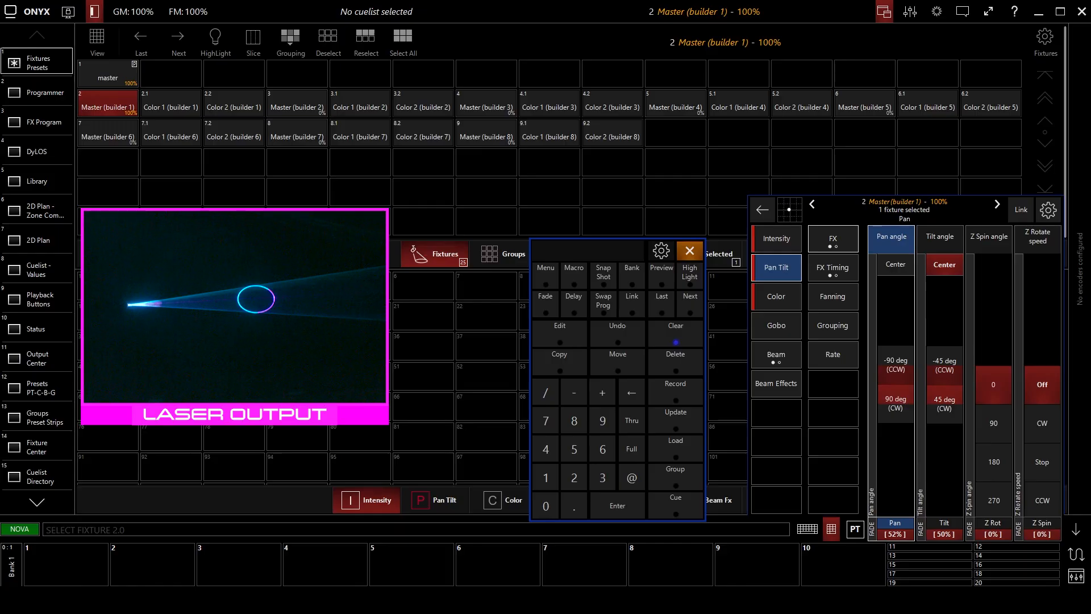
left_click_drag(897, 390, 898, 391)
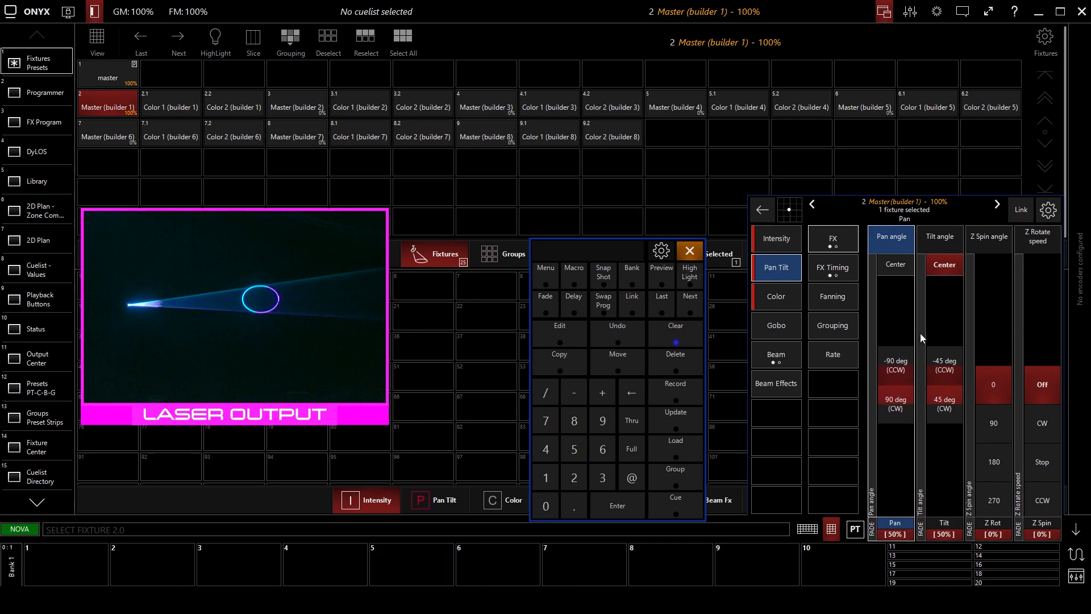
Step the color macro of Master (builder 1) through soft linear 90 degrees post and angular pre to hard center radial post.
left_click(776, 296)
scroll(900, 431, "down", 4)
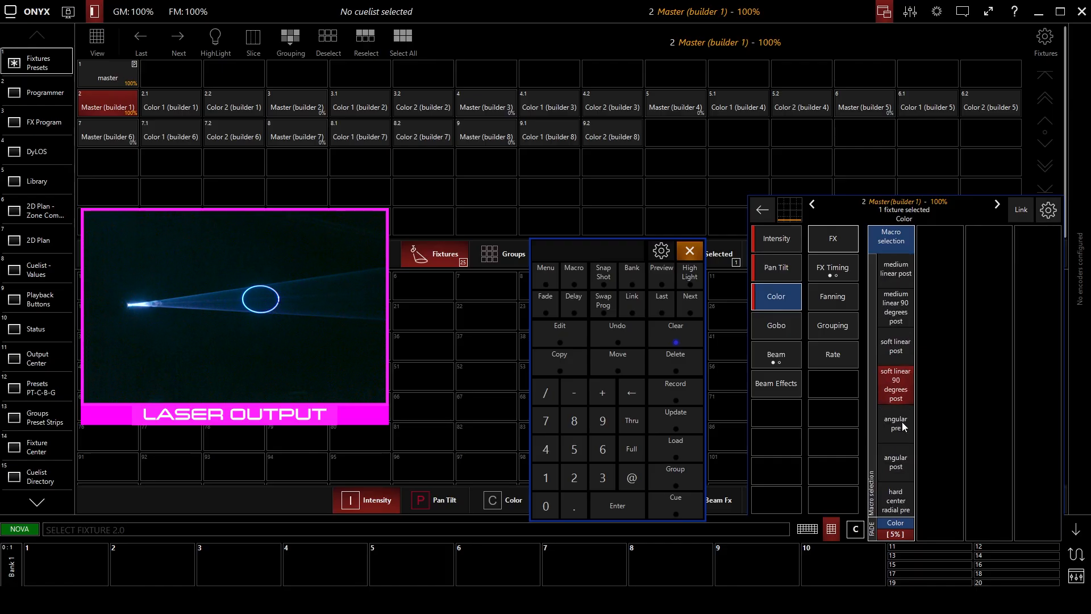
scroll(902, 423, "down", 1)
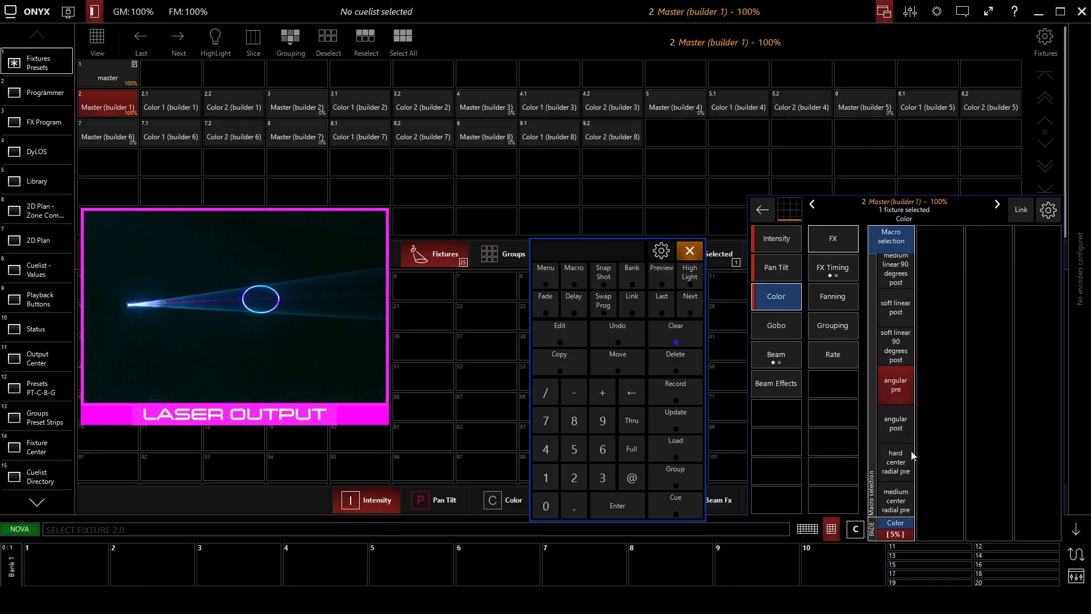
scroll(900, 463, "down", 5)
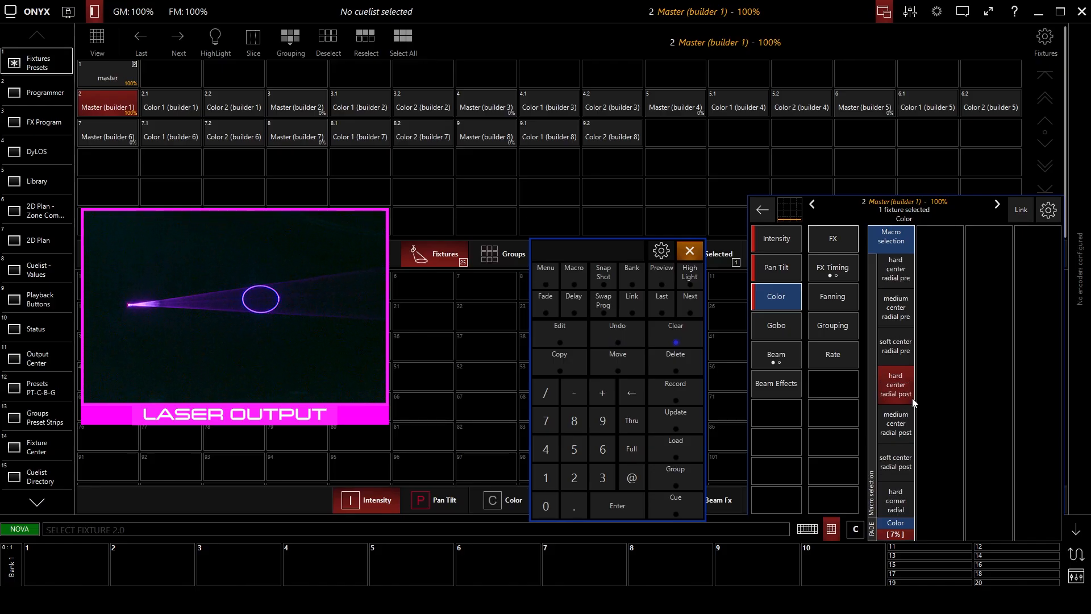
Shift the tilt angle of Master (builder 1) to 47%.
left_click(785, 275)
left_click_drag(932, 378, 932, 379)
mouse_move(944, 384)
left_mouse_down()
mouse_move(943, 395)
mouse_move(943, 386)
left_mouse_up()
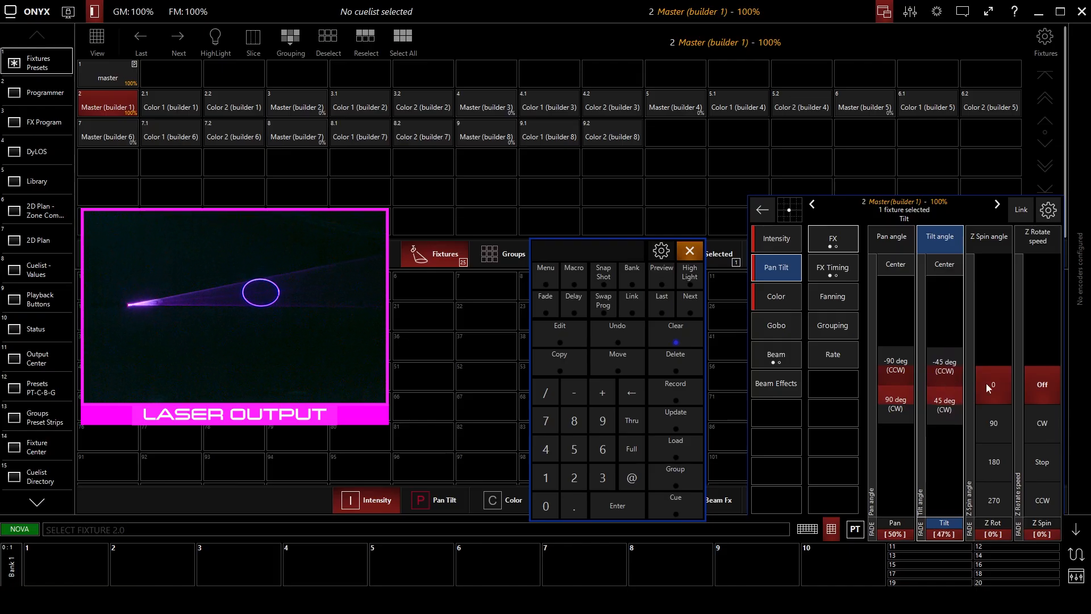
Step the color macro of Master (builder 1) through medium edge radial to medium horizontal bands.
left_click(783, 300)
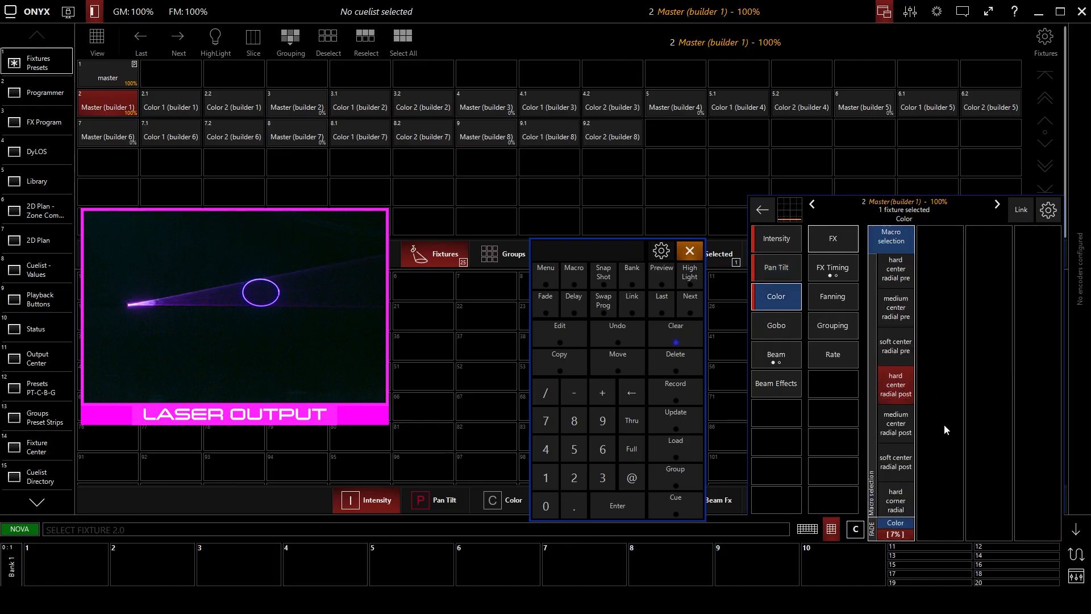
scroll(891, 438, "down", 5)
scroll(891, 437, "down", 4)
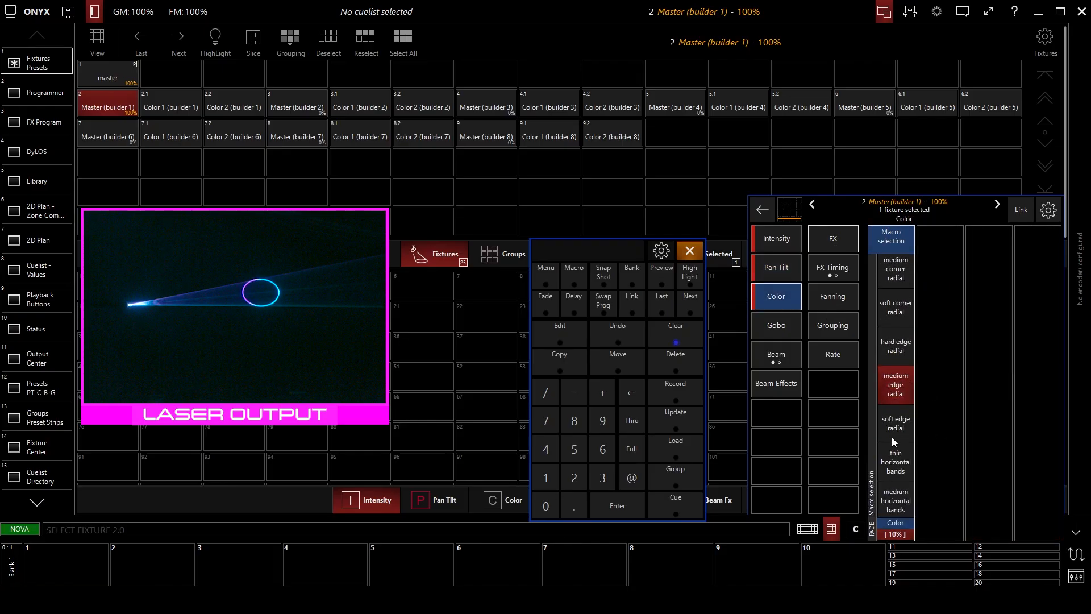
scroll(900, 425, "down", 2)
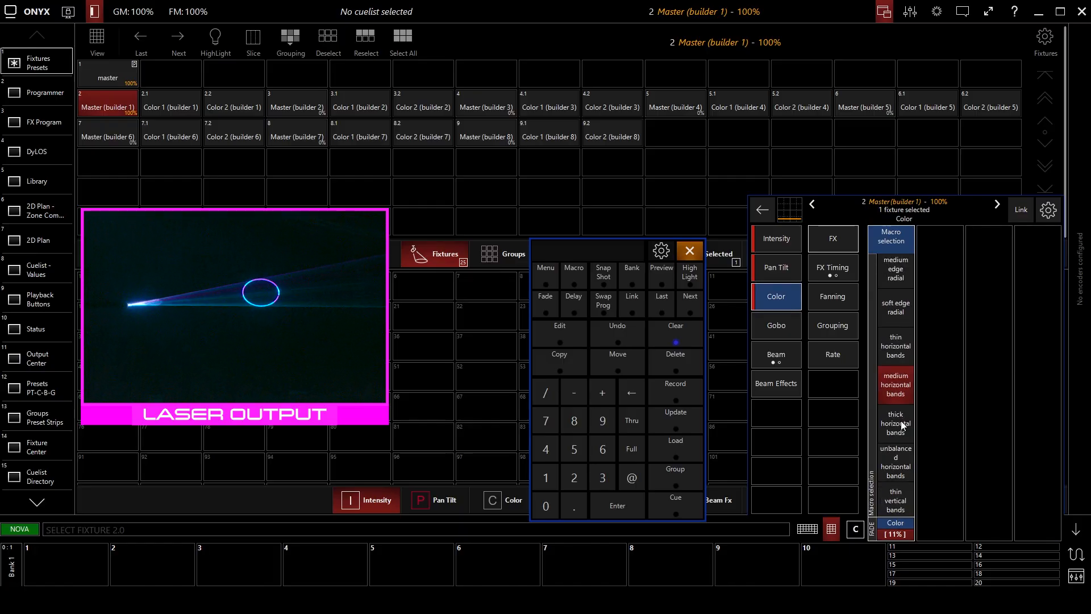
Shift Master (builder 1) to 51% pan and 46% tilt, and try its overall color macro before returning it to Gobo Default Color.
left_click(772, 278)
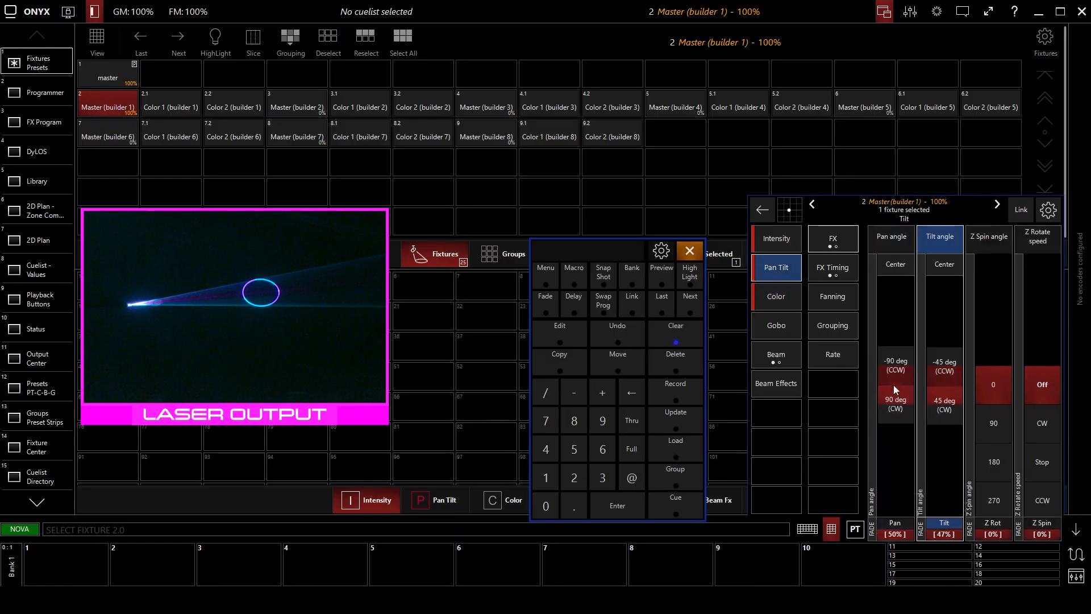
left_click_drag(940, 378, 941, 379)
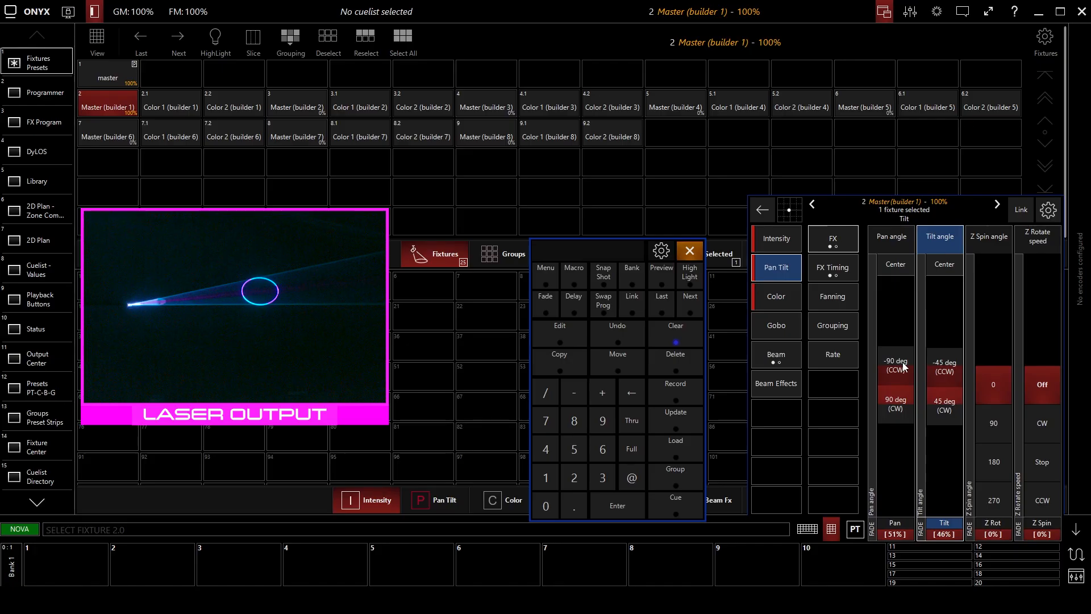
left_click(777, 305)
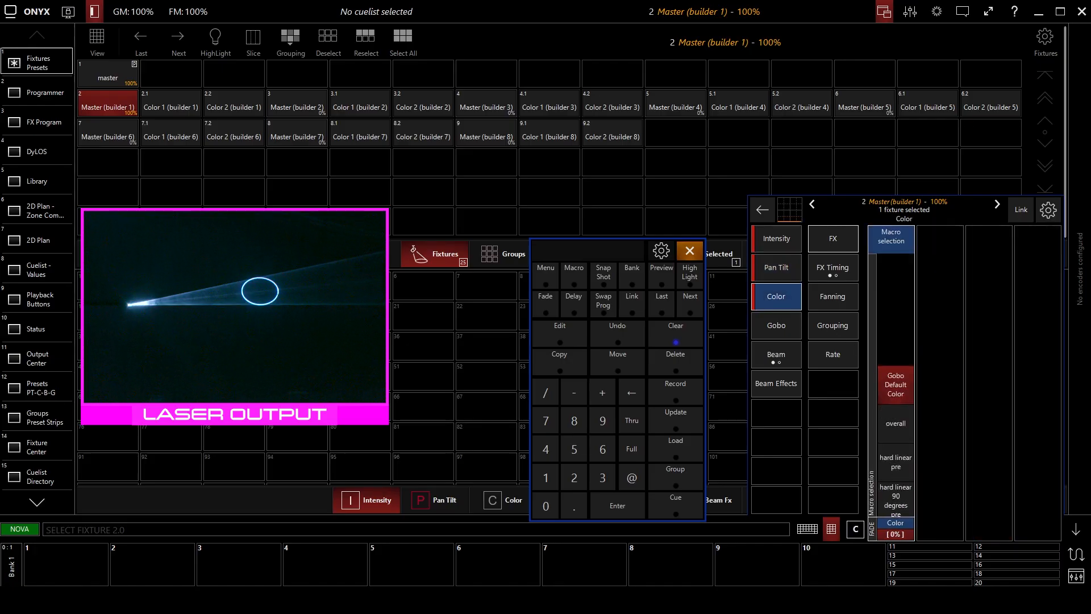
left_click(901, 423)
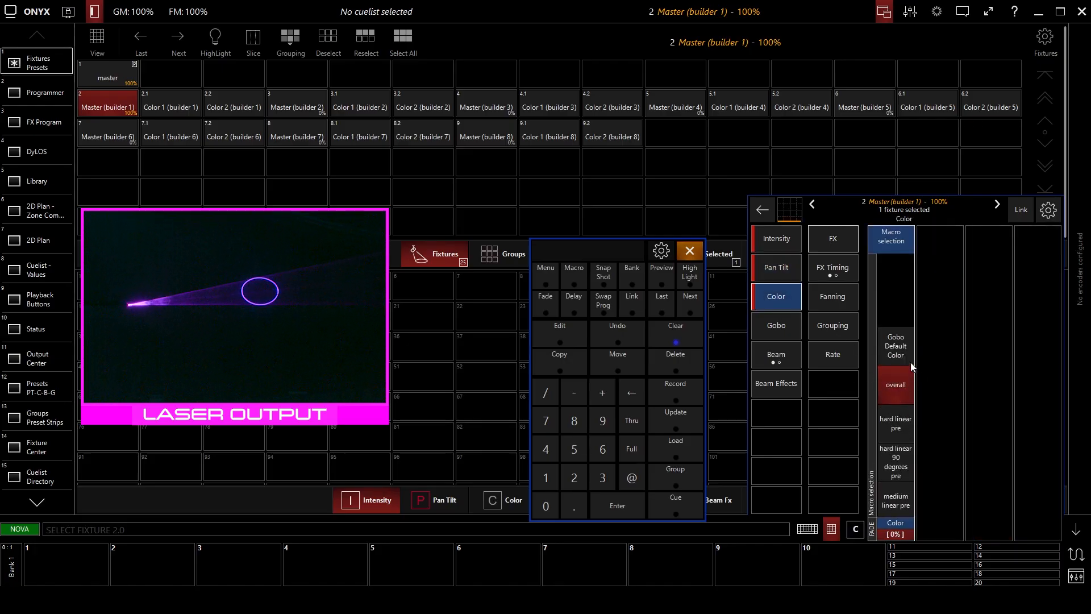
Move the keypad out of the way and show the expanded list of gobo pattern pages for Master (builder 1).
left_click(773, 327)
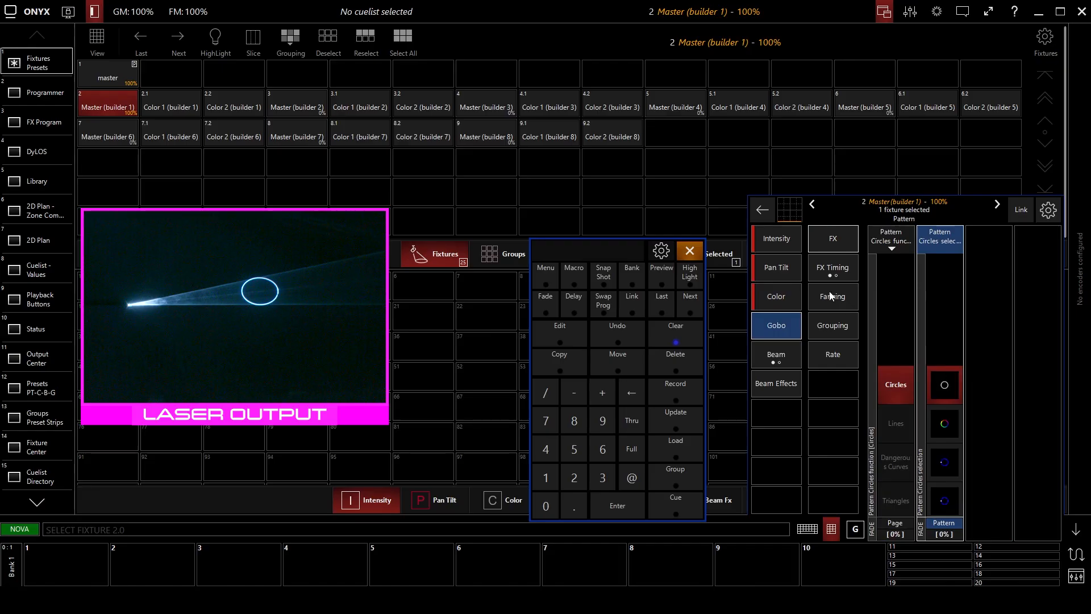
left_click_drag(678, 252, 376, 252)
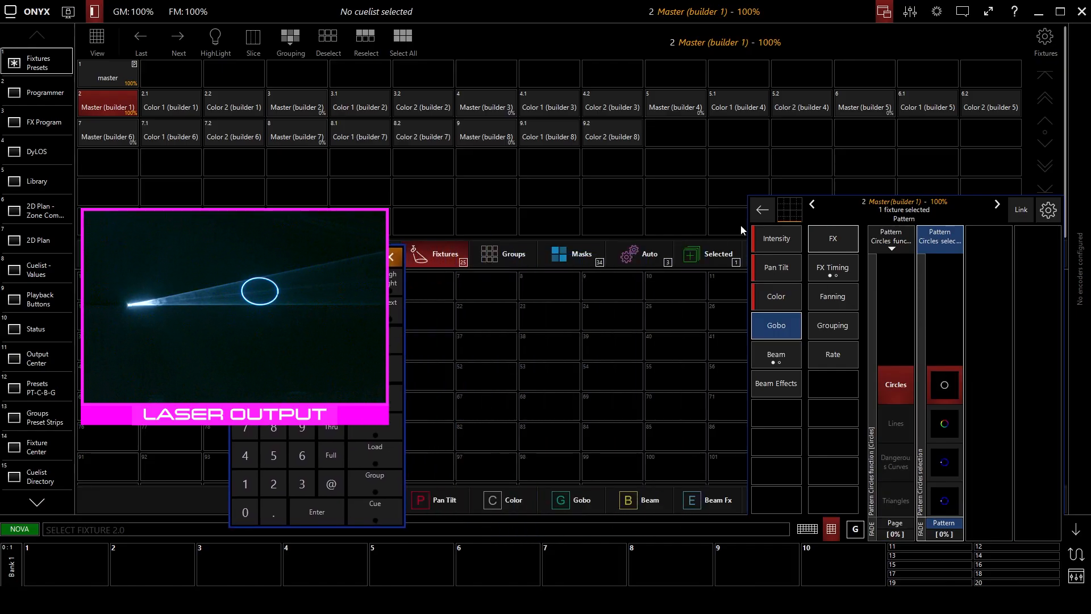
left_click(757, 212)
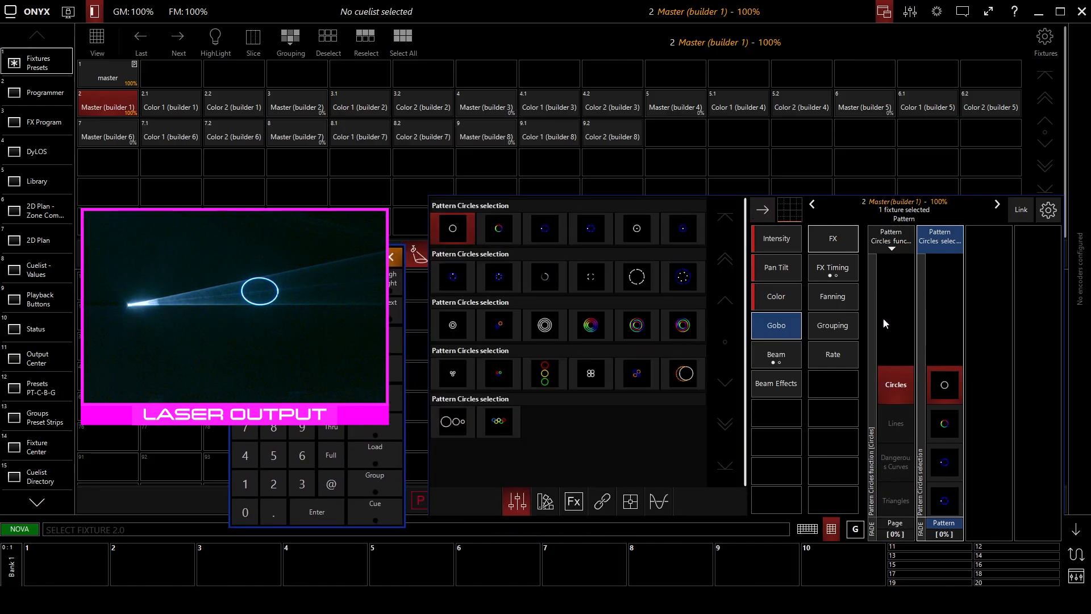
left_click(889, 239)
left_click(943, 250)
left_click(905, 242)
left_click(905, 242)
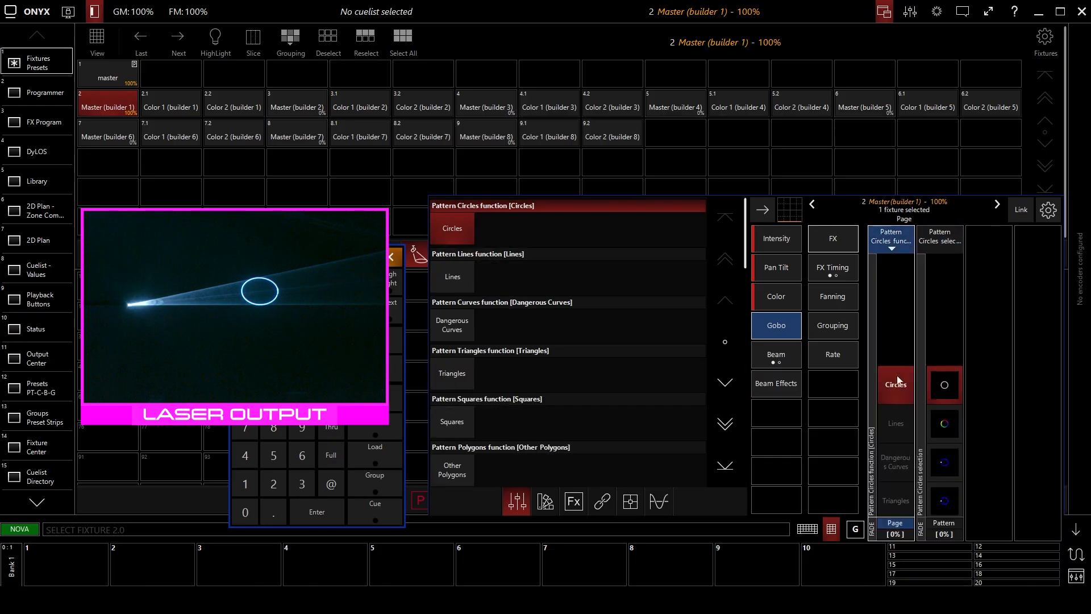
Step the pattern page of Master (builder 1) through Triangles and Other Polygons to Mixed, and return it to Circles.
left_click(894, 420)
left_click(894, 420)
left_click(894, 422)
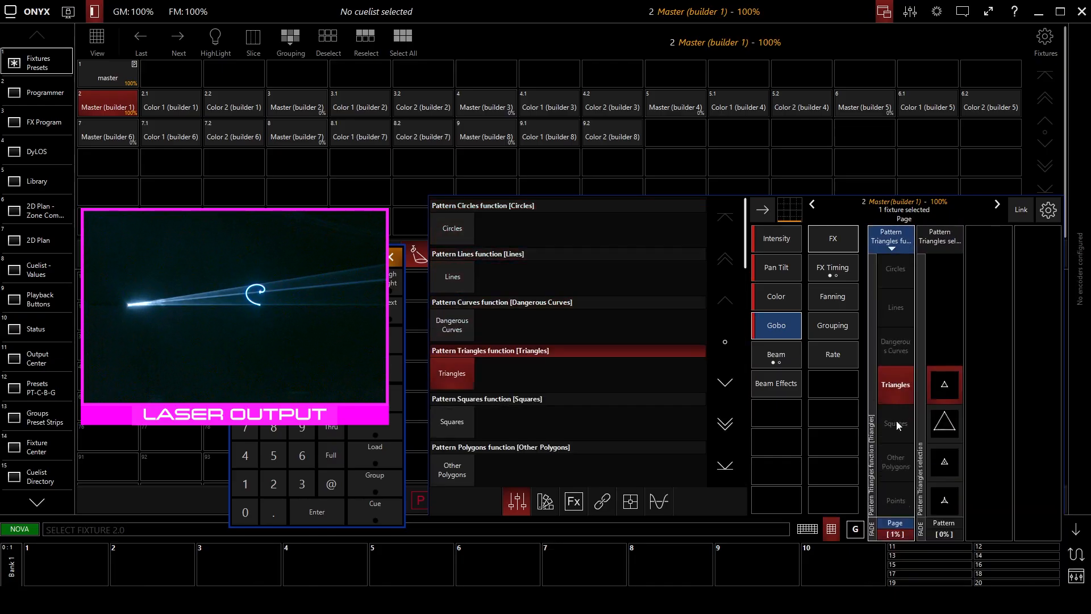
left_click(896, 421)
left_click(896, 422)
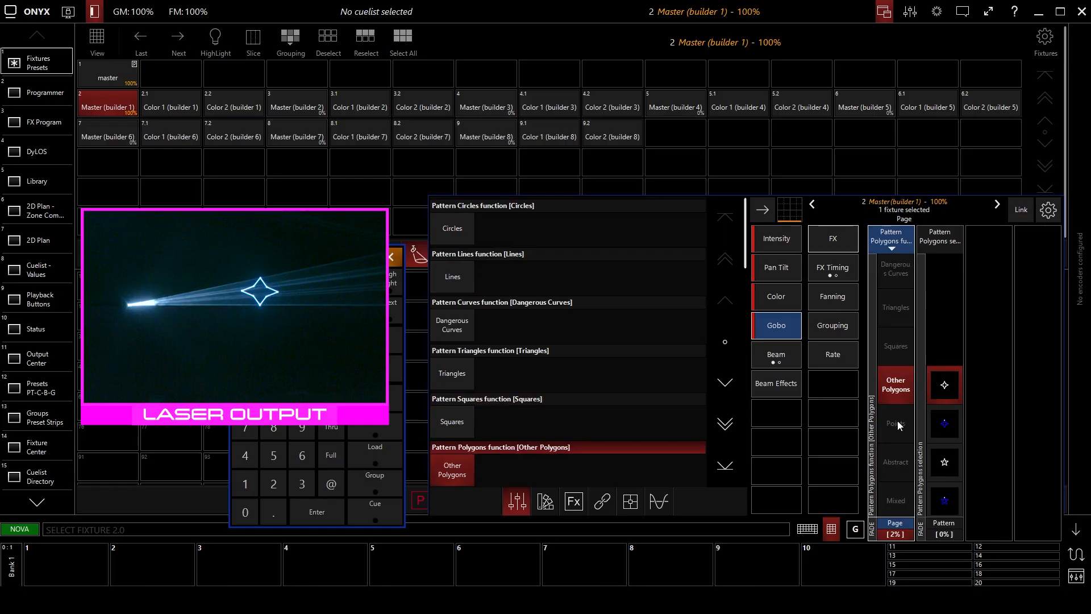
left_click(898, 420)
left_click(898, 421)
left_click(897, 418)
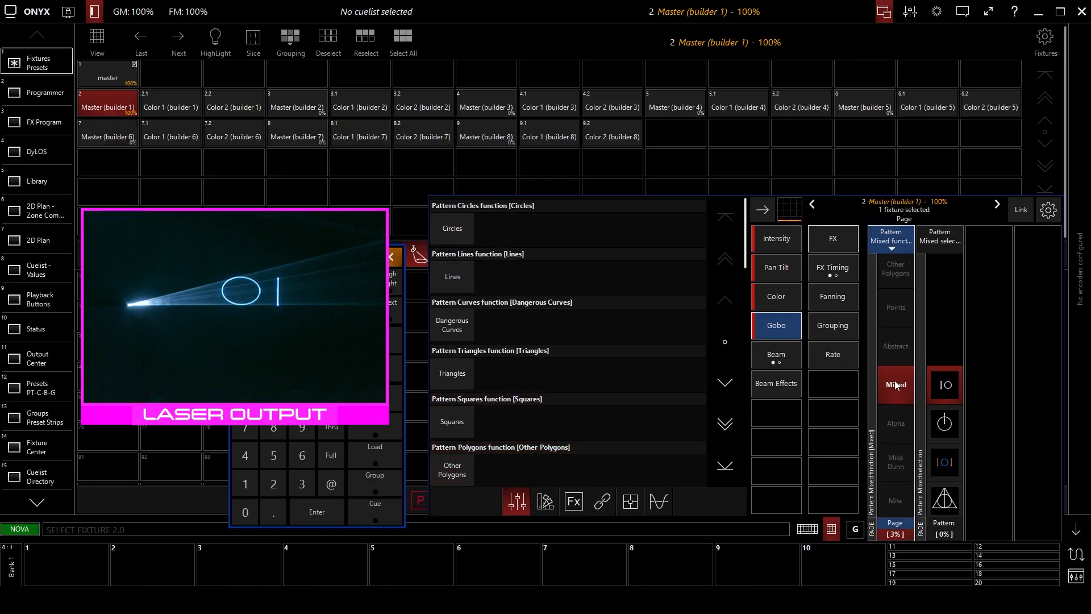
scroll(898, 337, "up", 8)
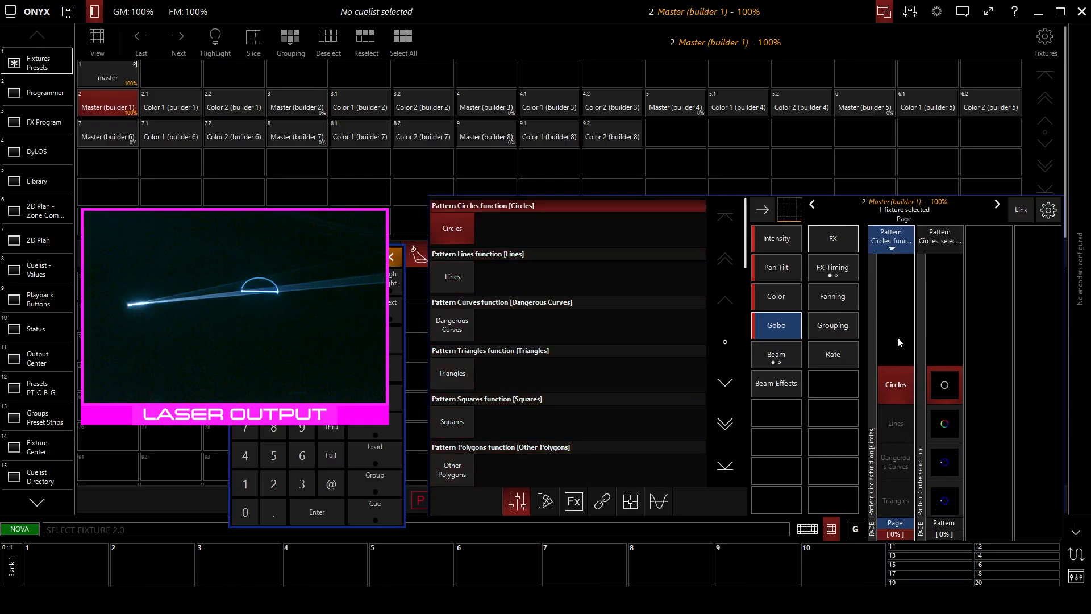
Apply the white concentric circles pattern and its multicolored version to Master (builder 1), and check the active color macro.
left_click(955, 343)
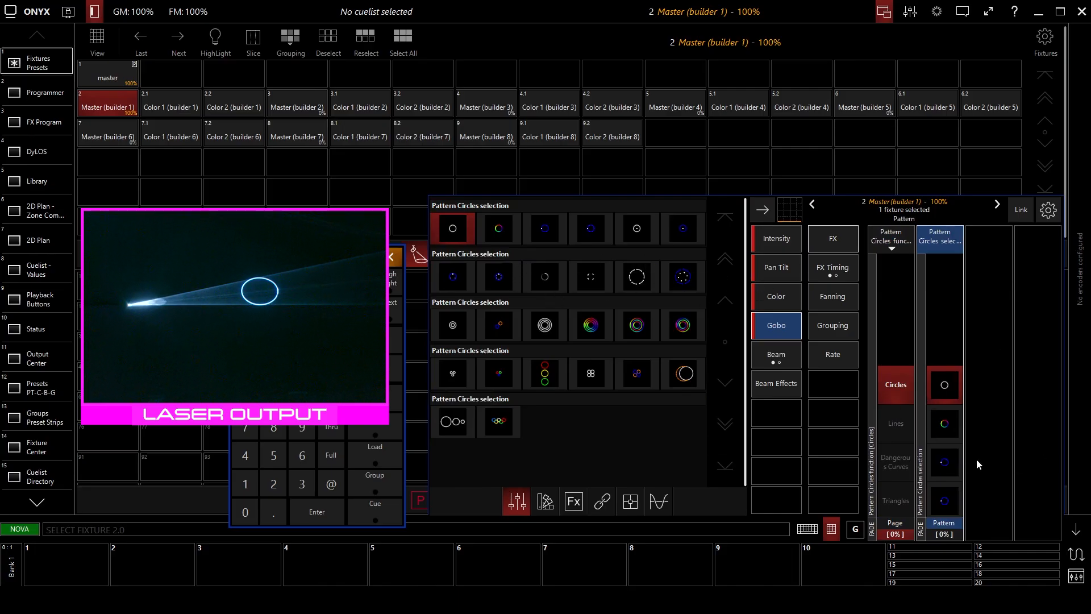
left_click(557, 332)
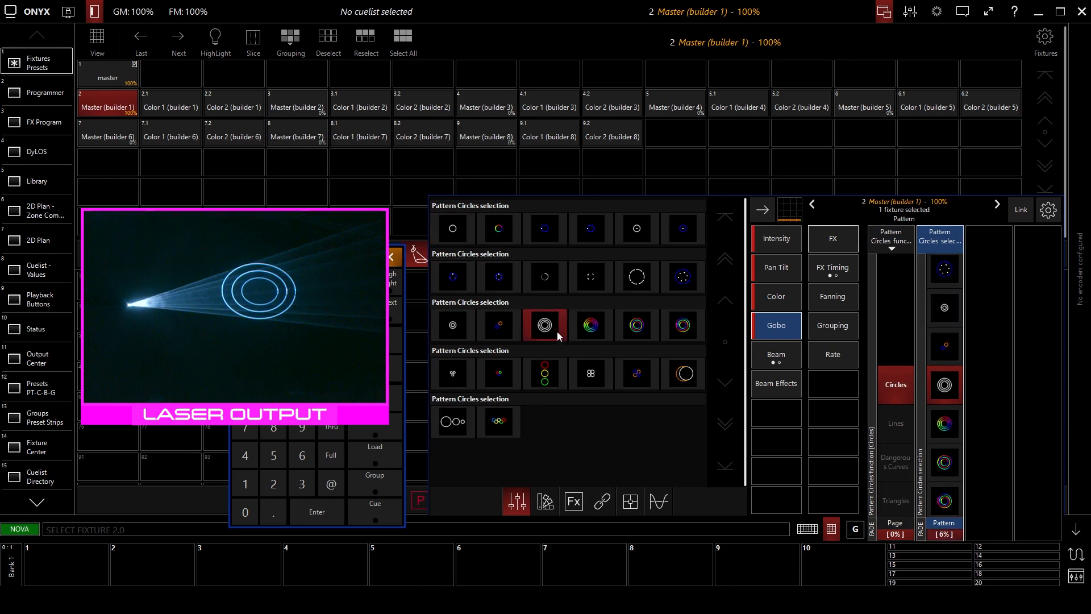
left_click(596, 329)
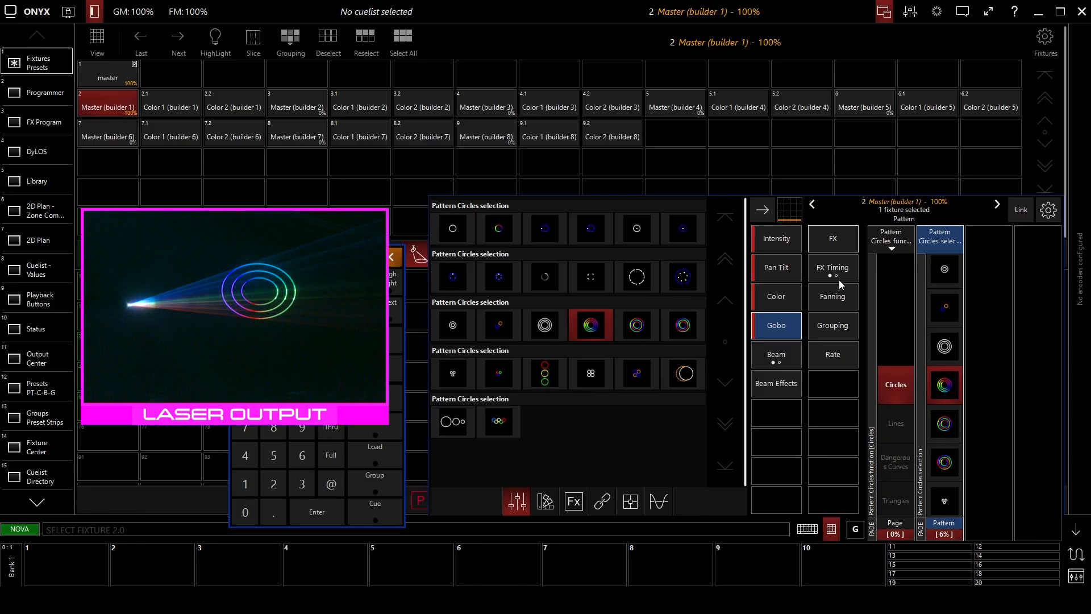
left_click(789, 298)
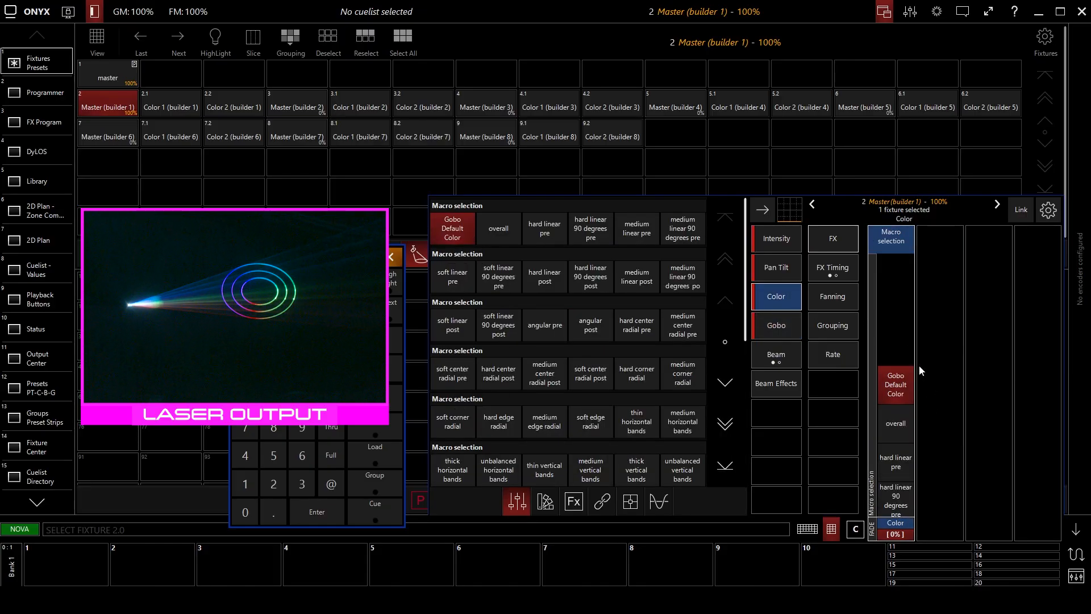
left_click(790, 329)
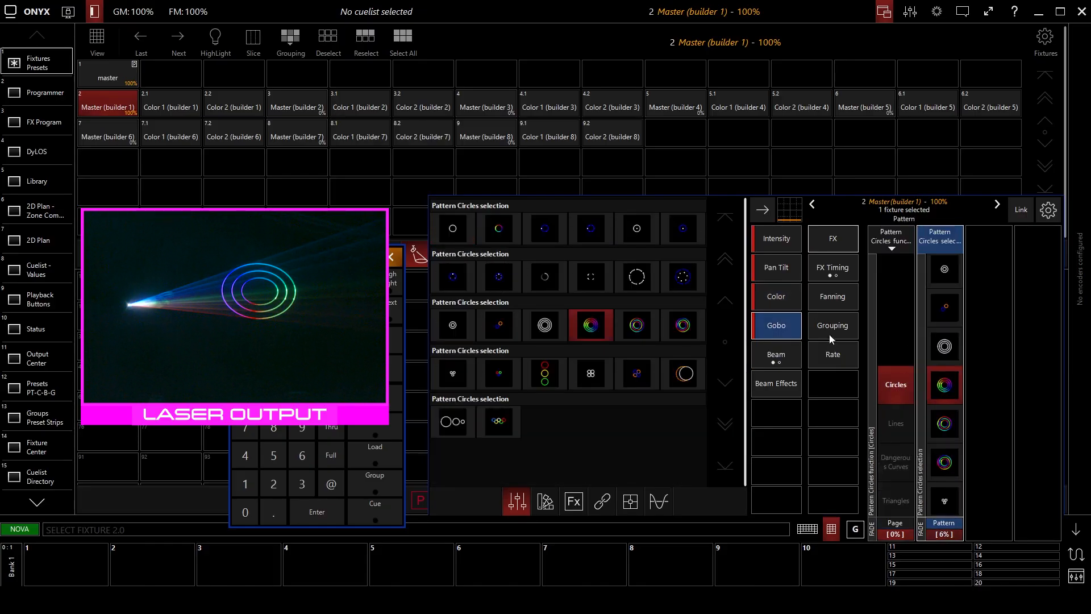
Apply the blue dashed circle with dots pattern, and try the overall color macro before returning it to Gobo Default Color.
left_click(683, 283)
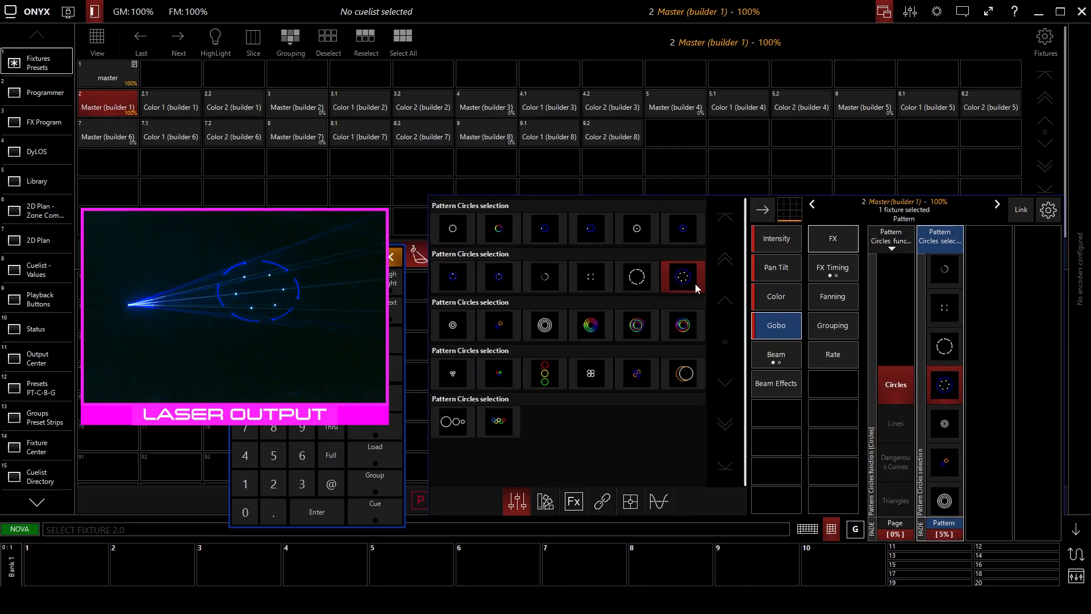
left_click(776, 296)
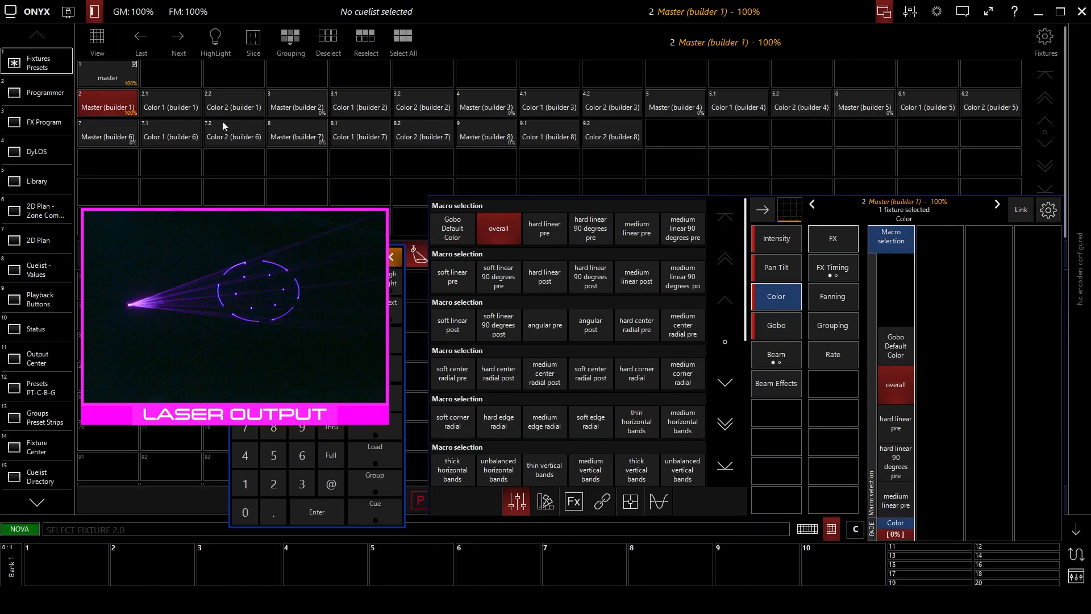
left_click(876, 345)
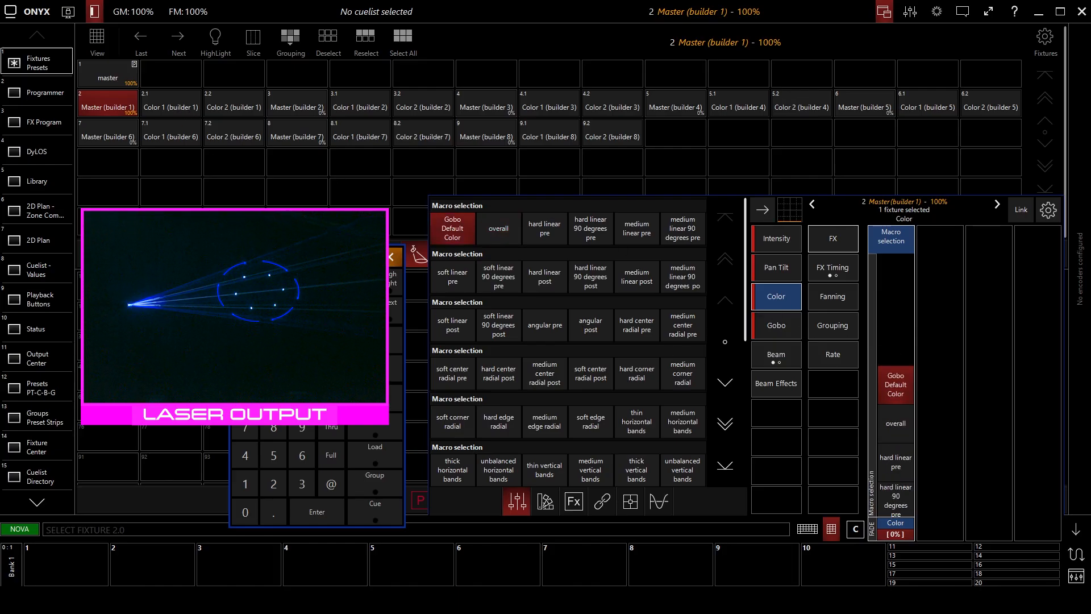
Select only Color 1 (builder 1) to check its RGB values, and add Master (builder 1) to the selection.
left_click(176, 104)
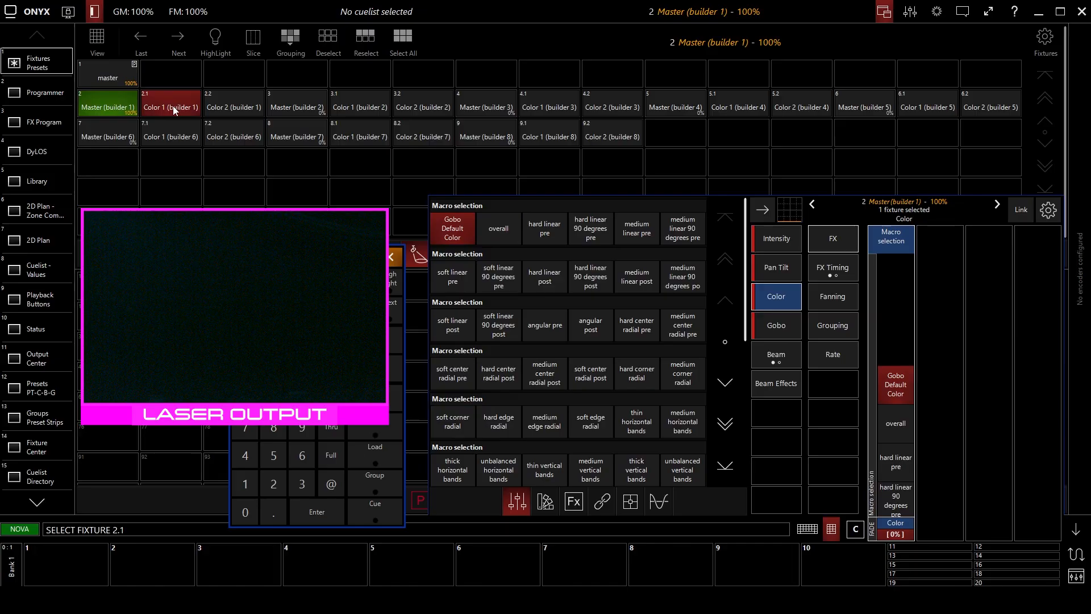
left_click(183, 105)
left_click(183, 105)
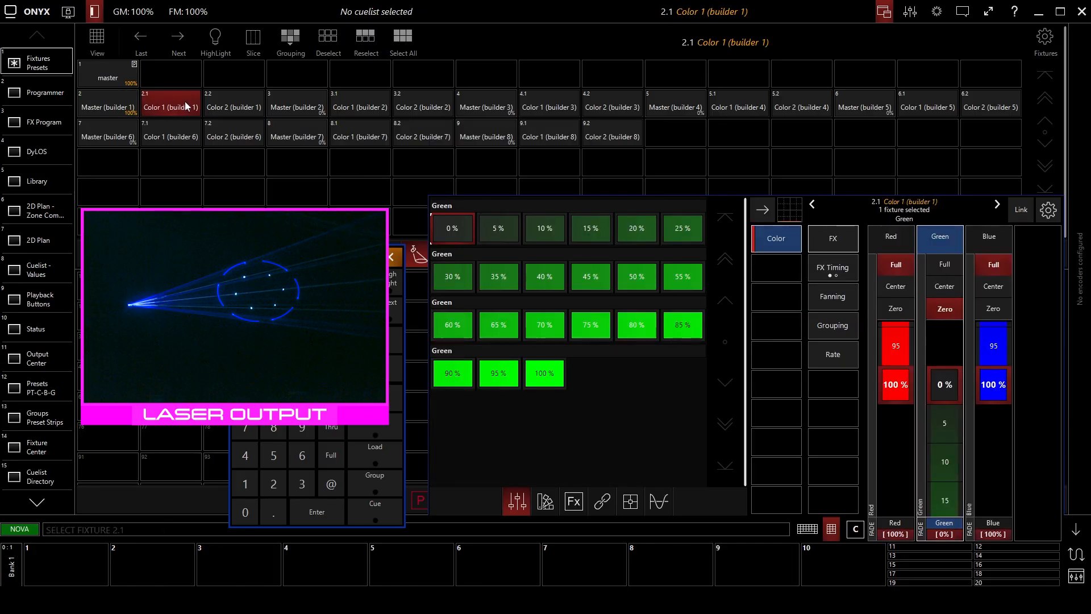
left_click(106, 98)
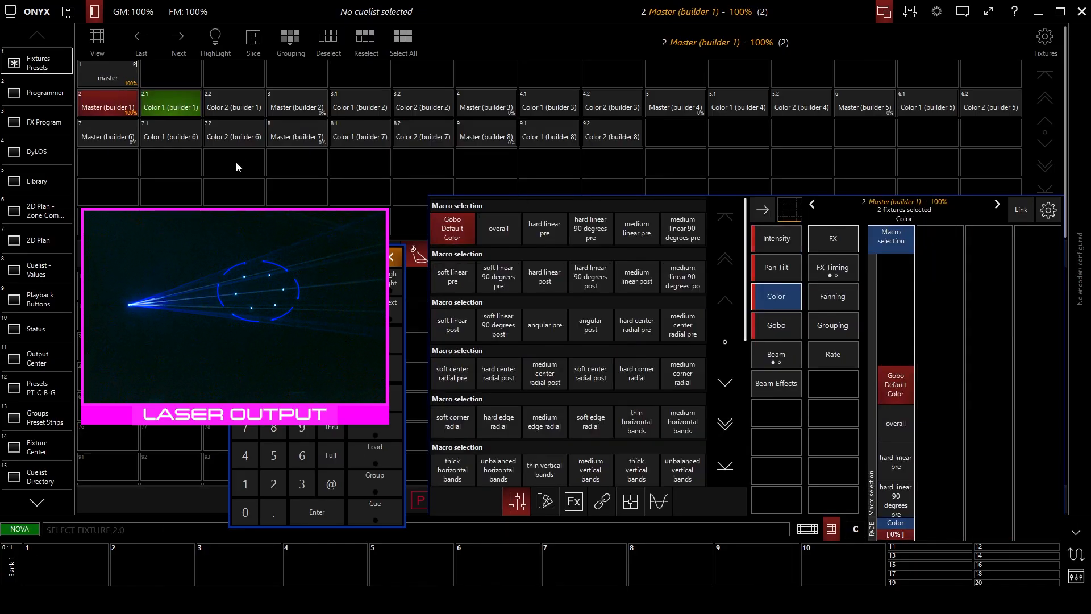
Switch the pattern page to Lines and try the V, crossed grid and multicolored lattice patterns before choosing the N shape.
left_click(800, 336)
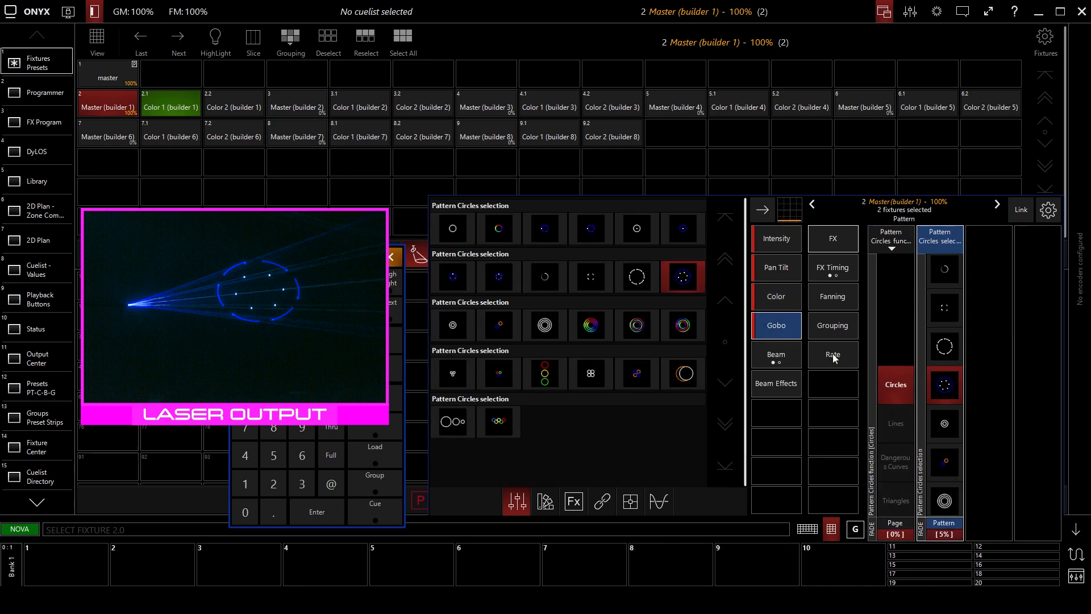
left_click(908, 423)
left_click(943, 371)
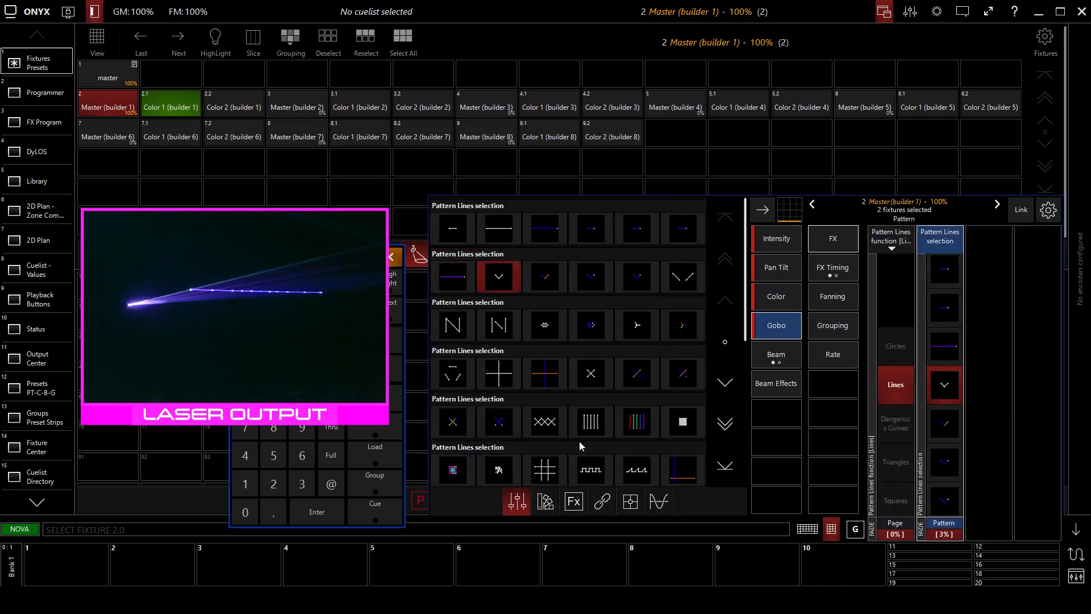
left_click(724, 382)
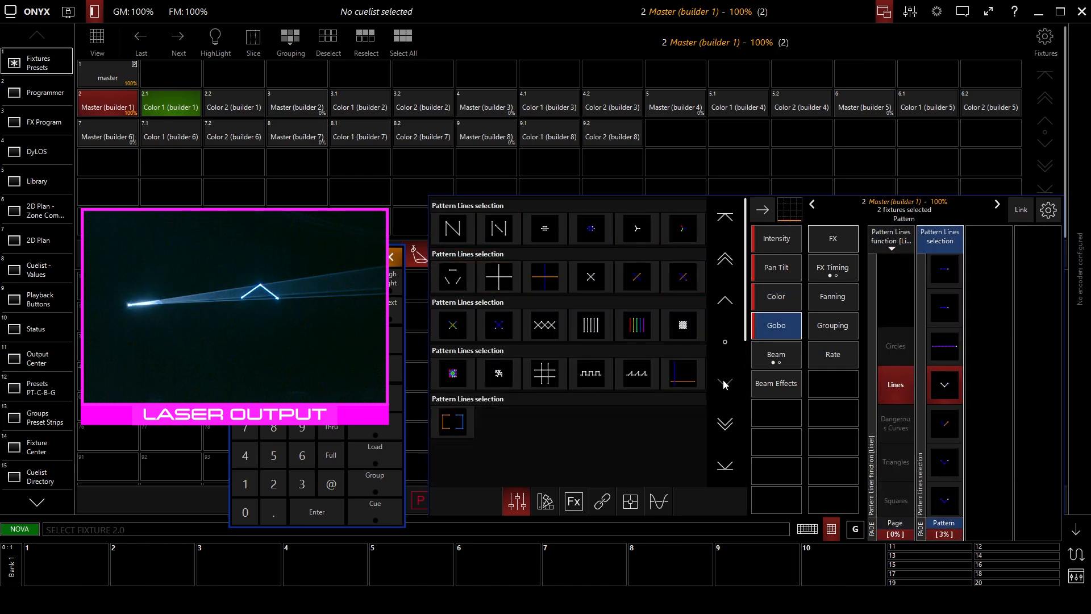
left_click(541, 375)
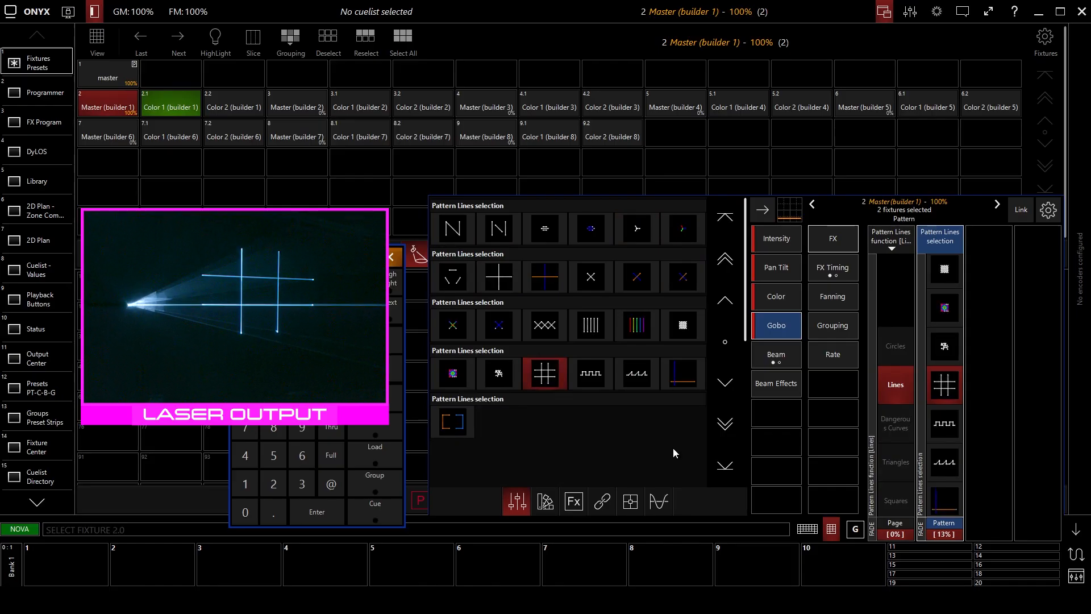
left_click(452, 375)
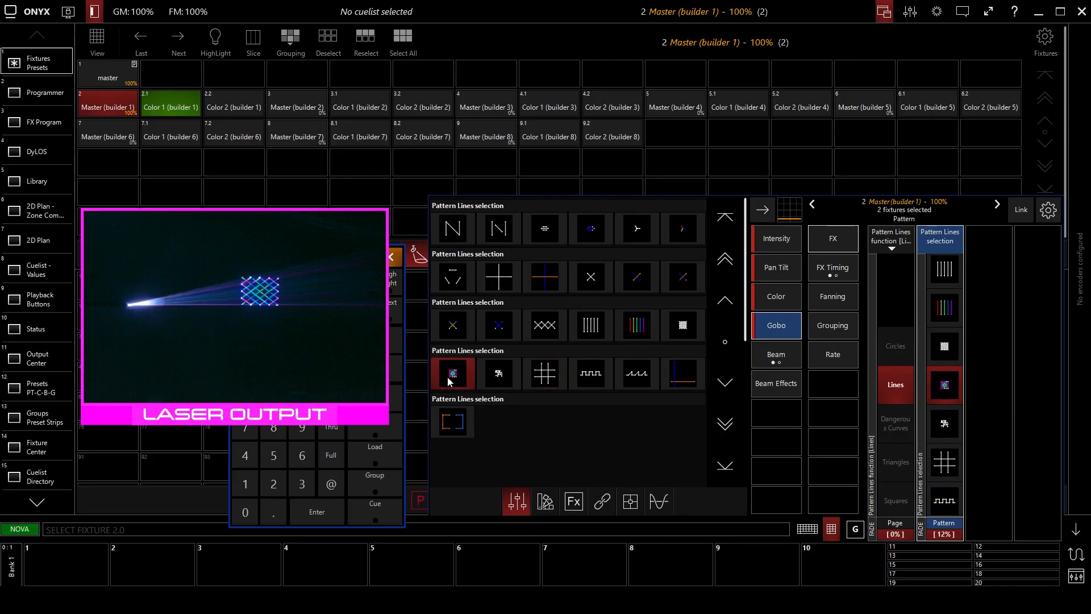
left_click(452, 228)
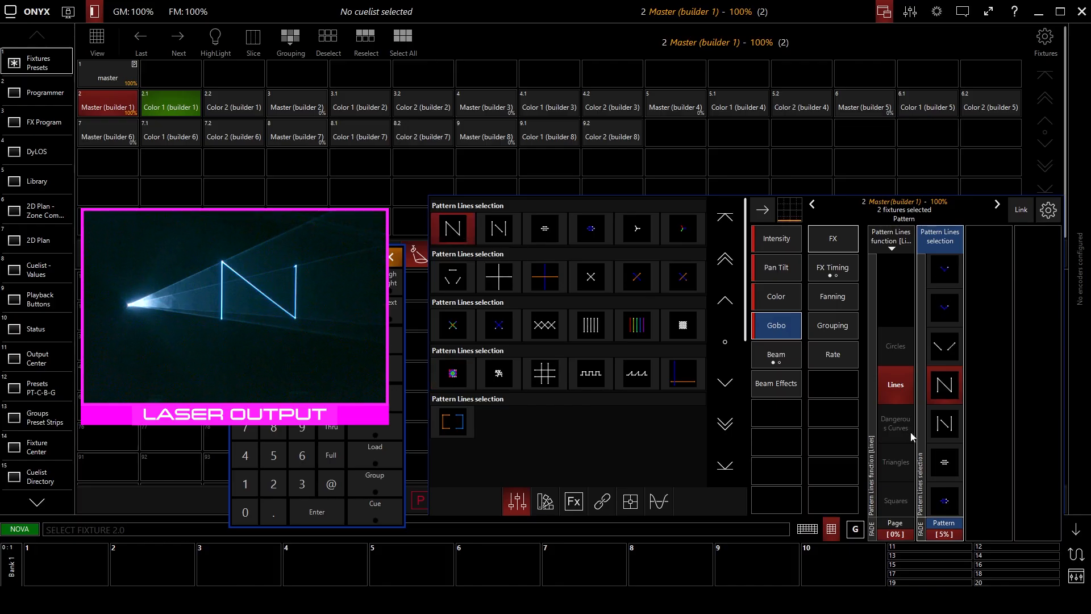
Step the pattern page through Squares to Other Polygons, and return it to Lines with the N shape.
left_click(884, 418)
left_click(884, 414)
left_click(890, 419)
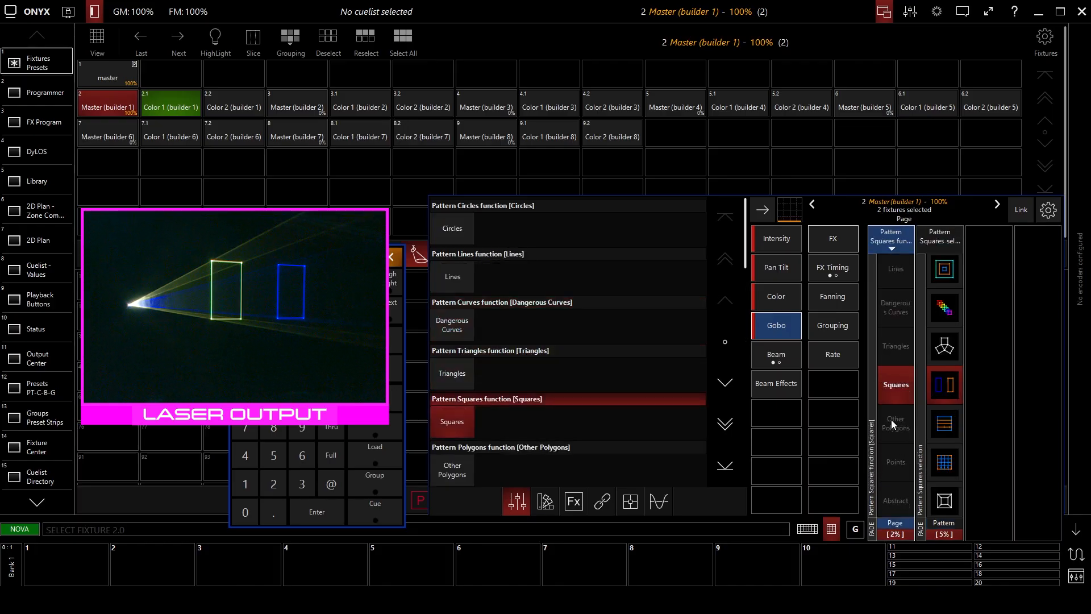
left_click(891, 419)
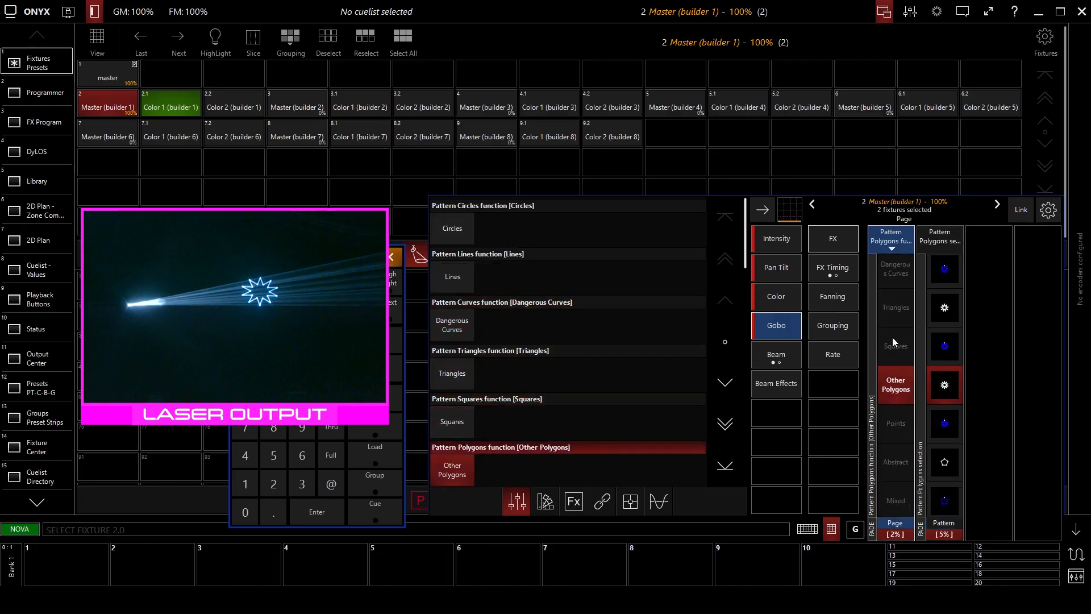
scroll(892, 336, "up", 4)
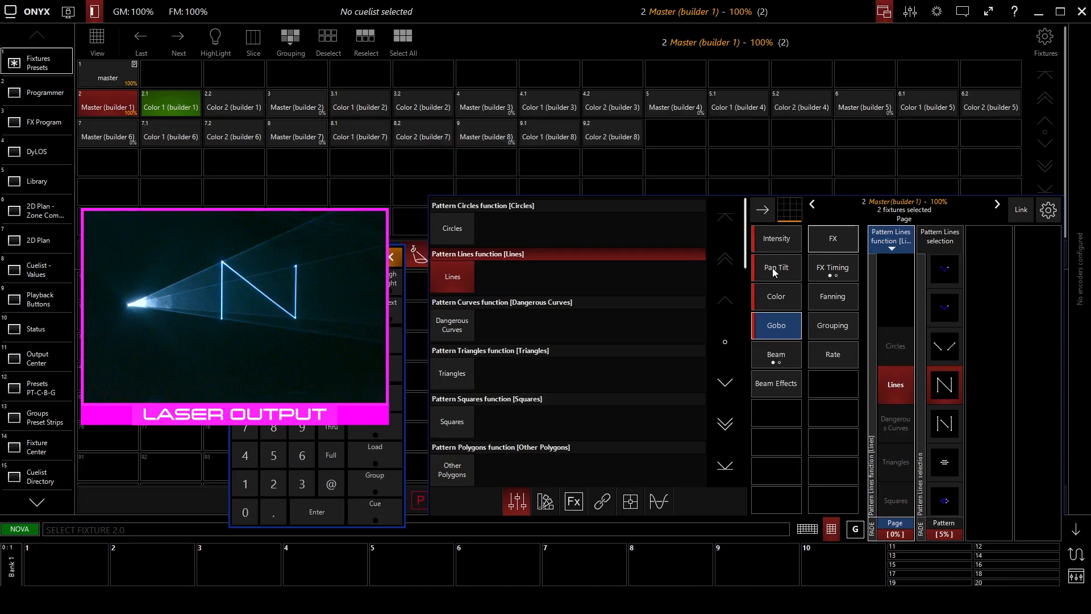
Try a Z Spin angle of 90 and CW Z rotation on the N shape, and return them to 0 and Off.
left_click(773, 268)
left_click(987, 418)
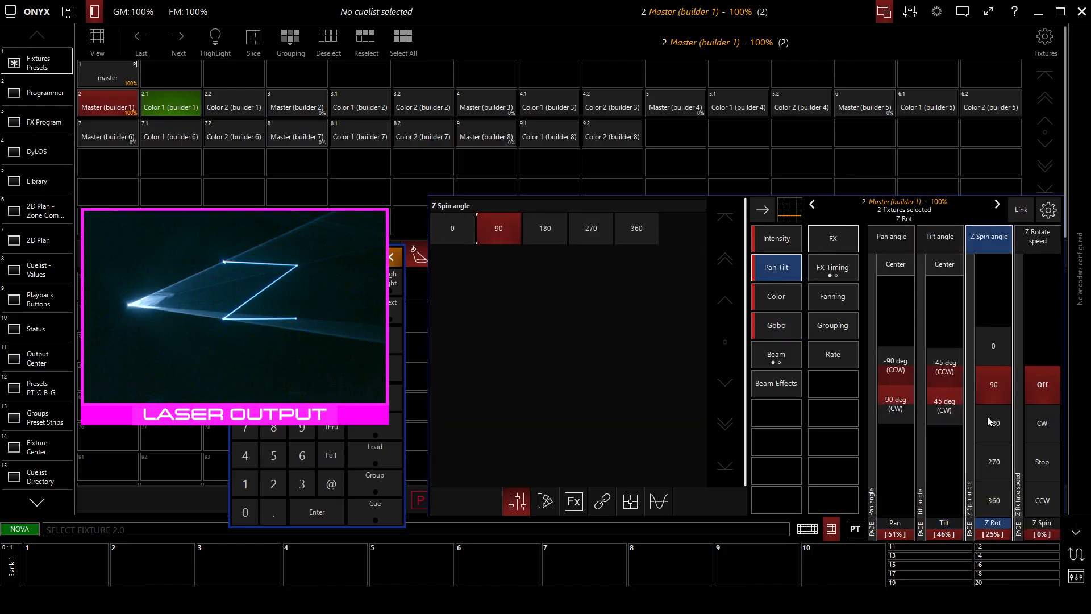
left_click(1030, 384)
left_click(1030, 385)
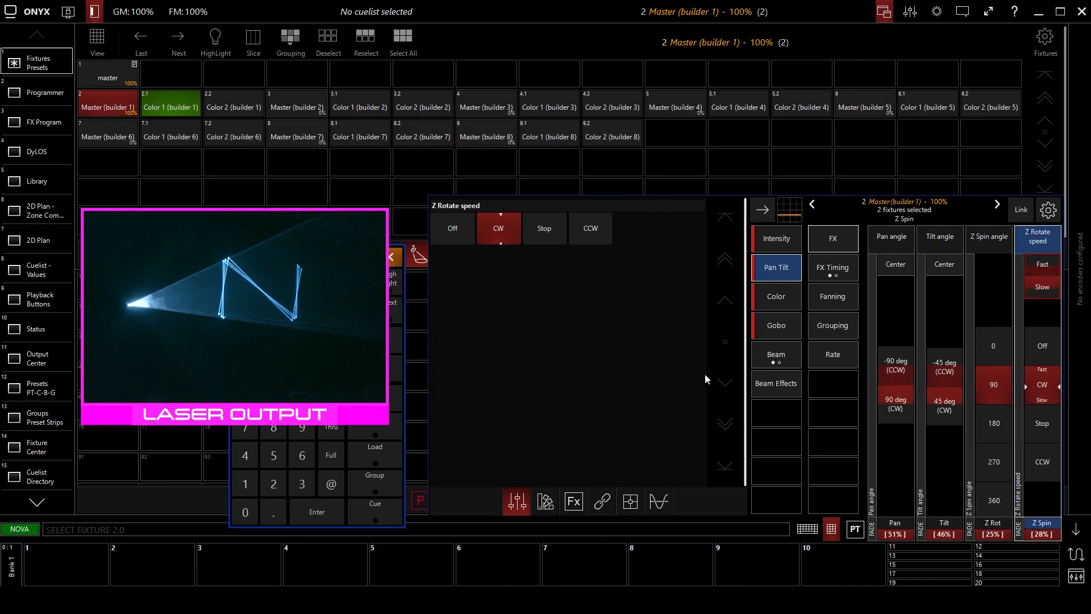
left_click(993, 345)
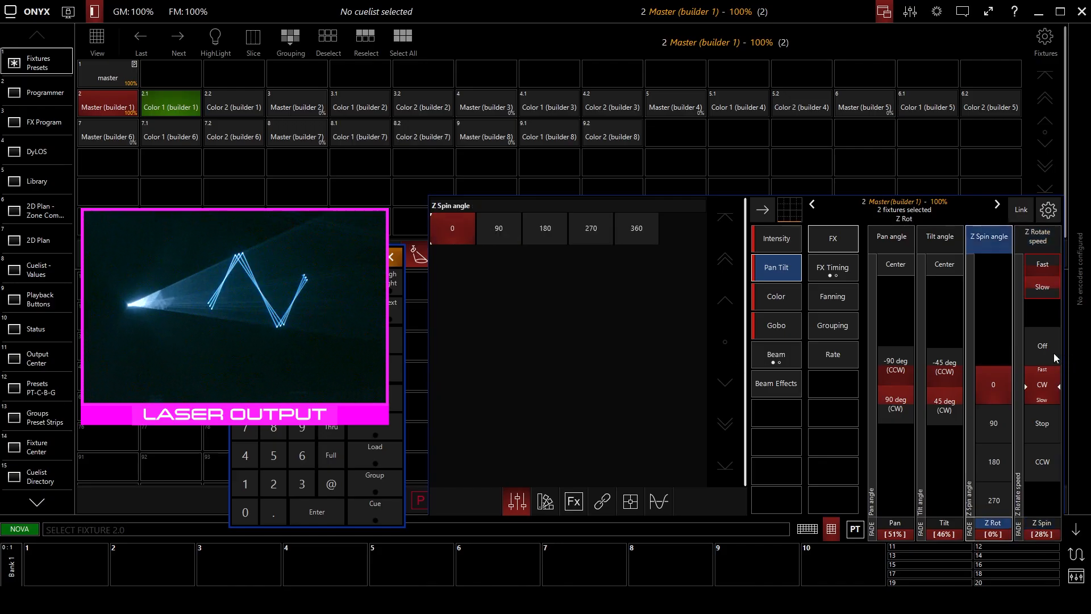
left_click(1042, 345)
Step the Lines pattern back through the small V shape to the short white line.
left_click(767, 325)
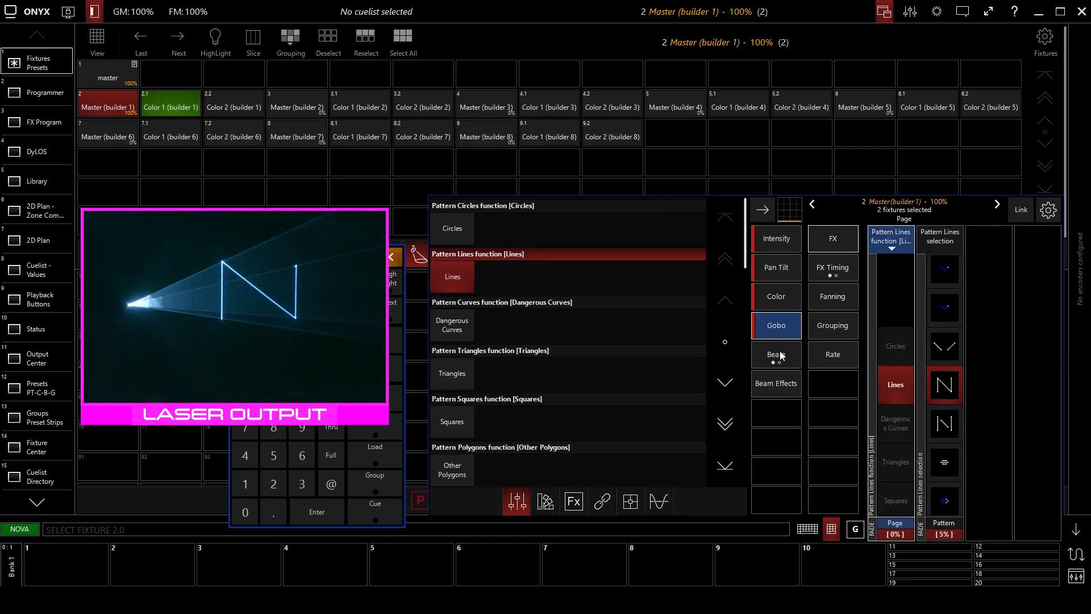
left_click(945, 353)
scroll(945, 353, "up", 7)
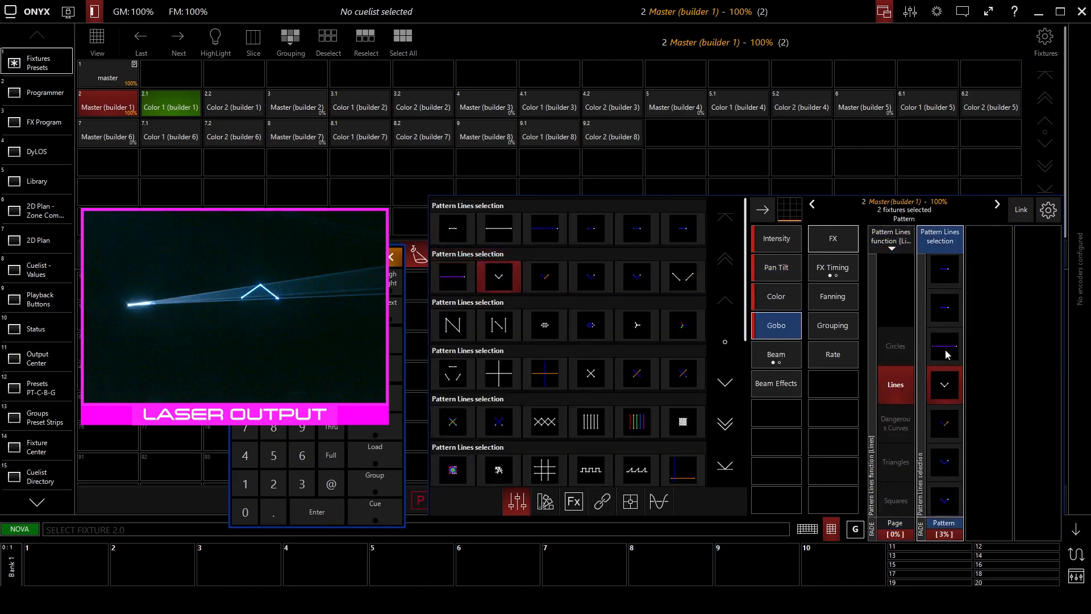
scroll(949, 356, "up", 4)
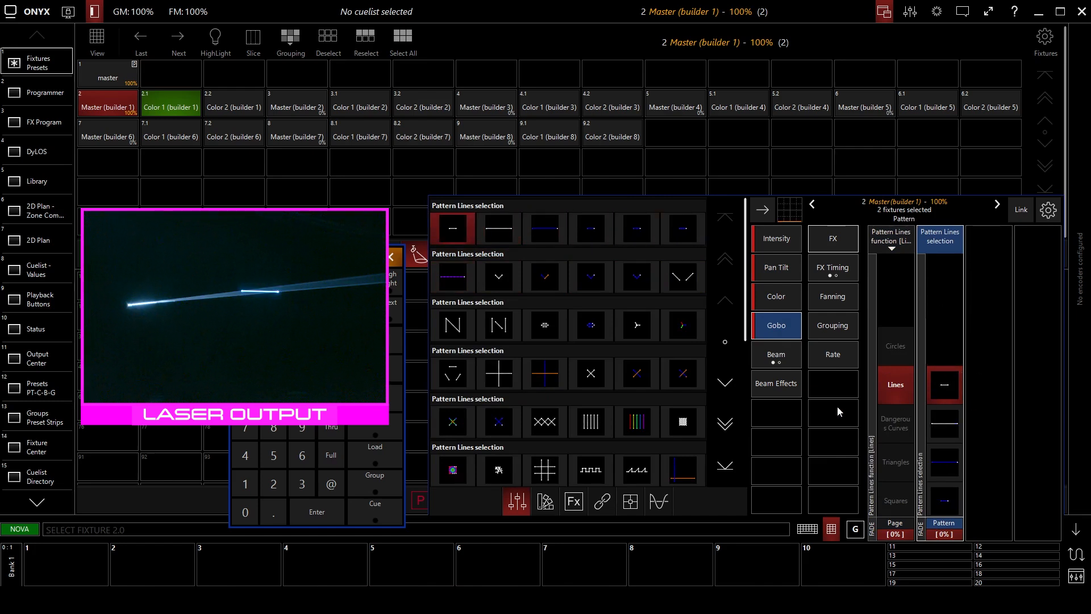
Try the prism selections from Linear 2 through 2x3 Vertical, and choose the Hexagon prism.
left_click(776, 354)
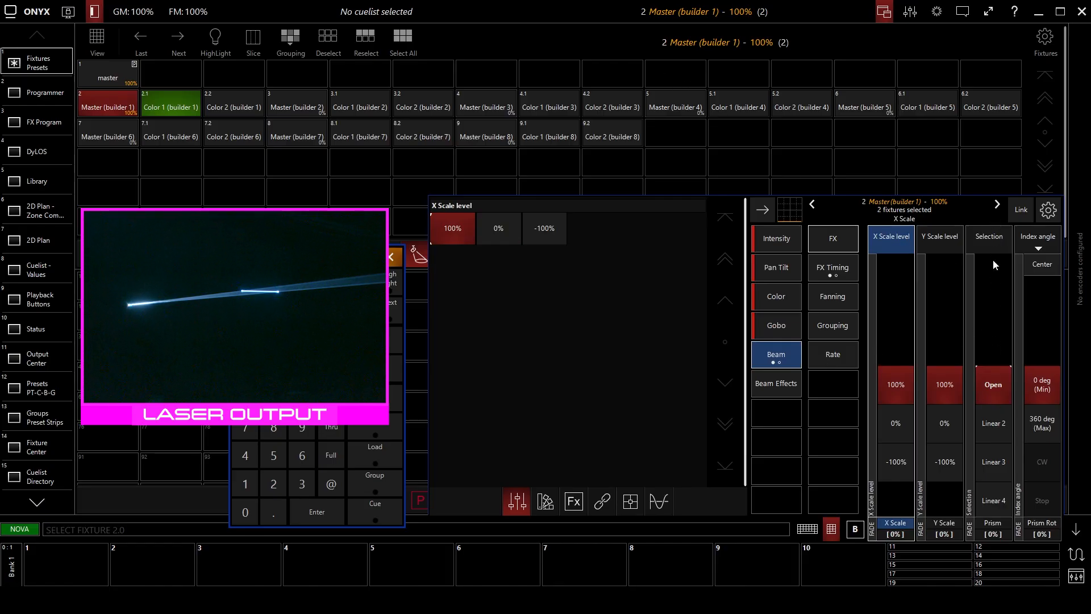
left_click(991, 236)
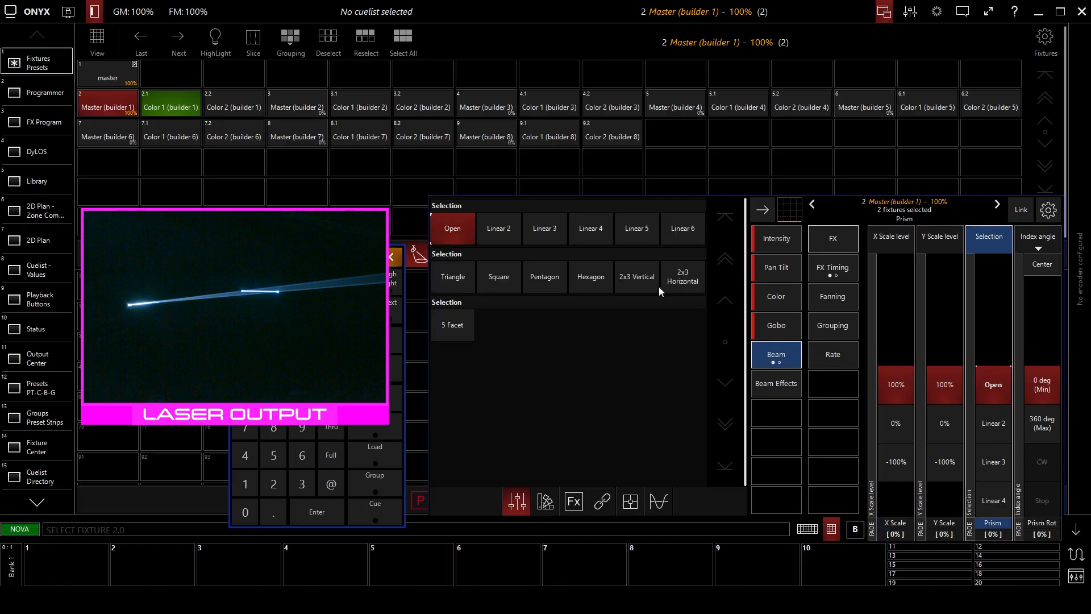
left_click(504, 234)
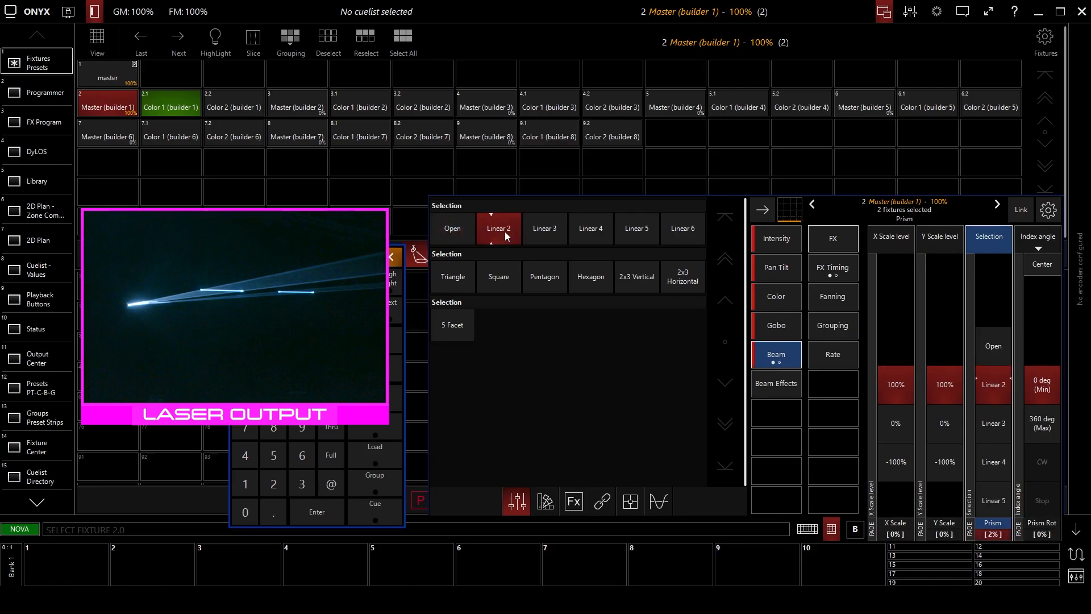
left_click(545, 232)
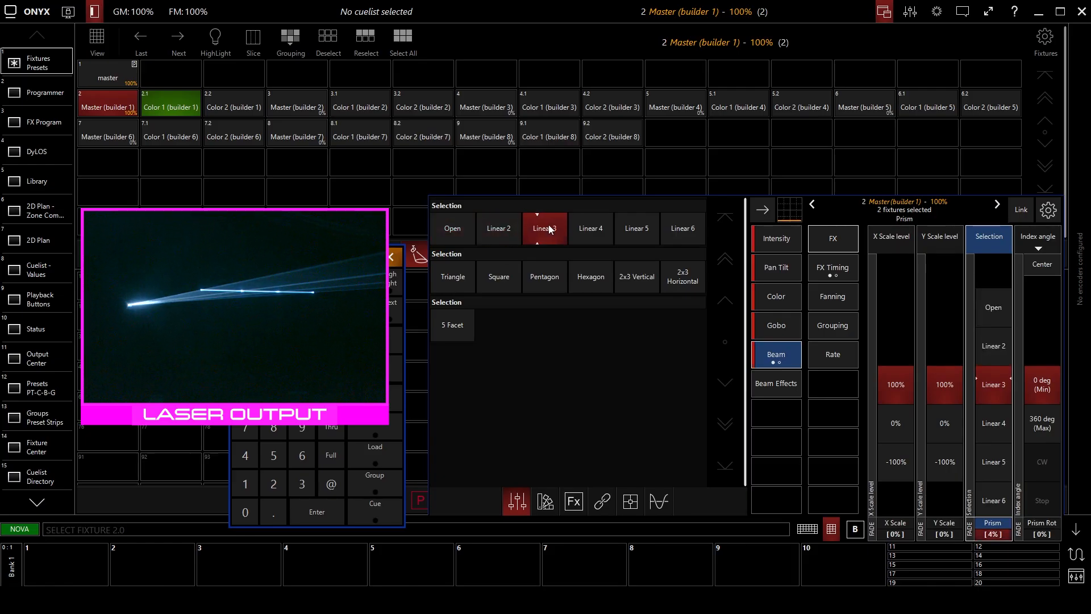
left_click(584, 234)
left_click(643, 235)
left_click(696, 235)
left_click(558, 275)
left_click(591, 281)
left_click(641, 286)
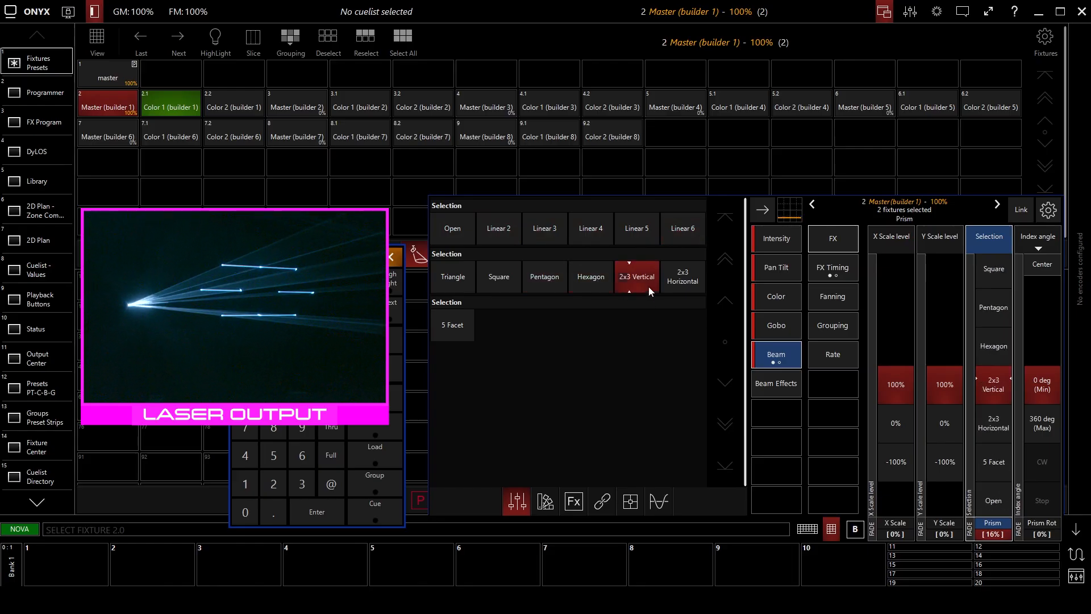
left_click(588, 278)
Try the X and Y scale and fast CW rotation of the Hexagon prism, and return the index angle to 0 deg.
mouse_move(896, 392)
left_mouse_down()
mouse_move(896, 312)
mouse_move(896, 390)
left_mouse_up()
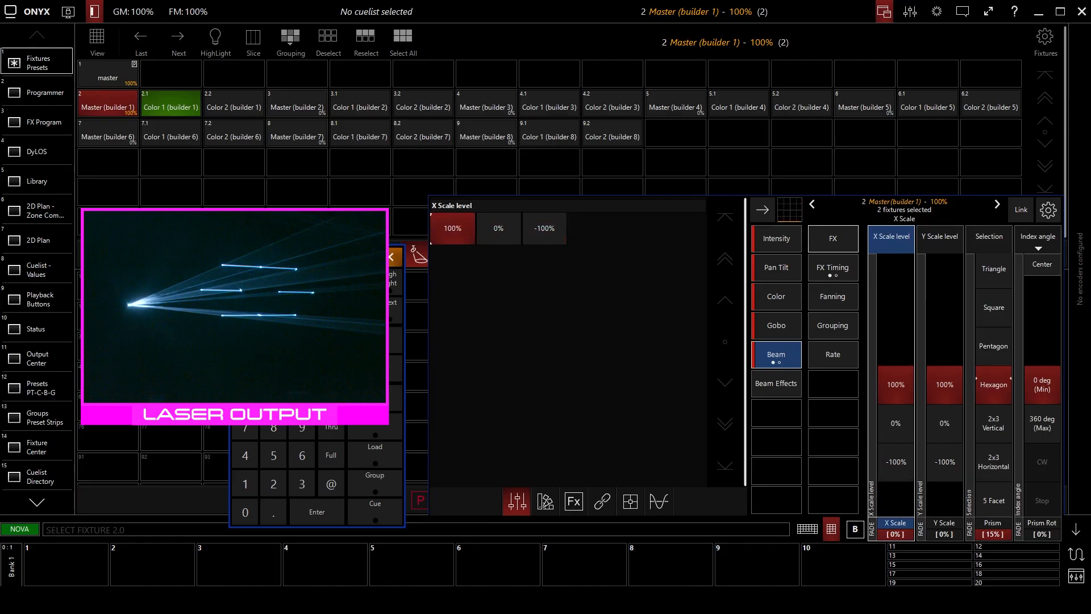
mouse_move(939, 423)
left_mouse_down()
mouse_move(939, 352)
mouse_move(939, 423)
left_mouse_up()
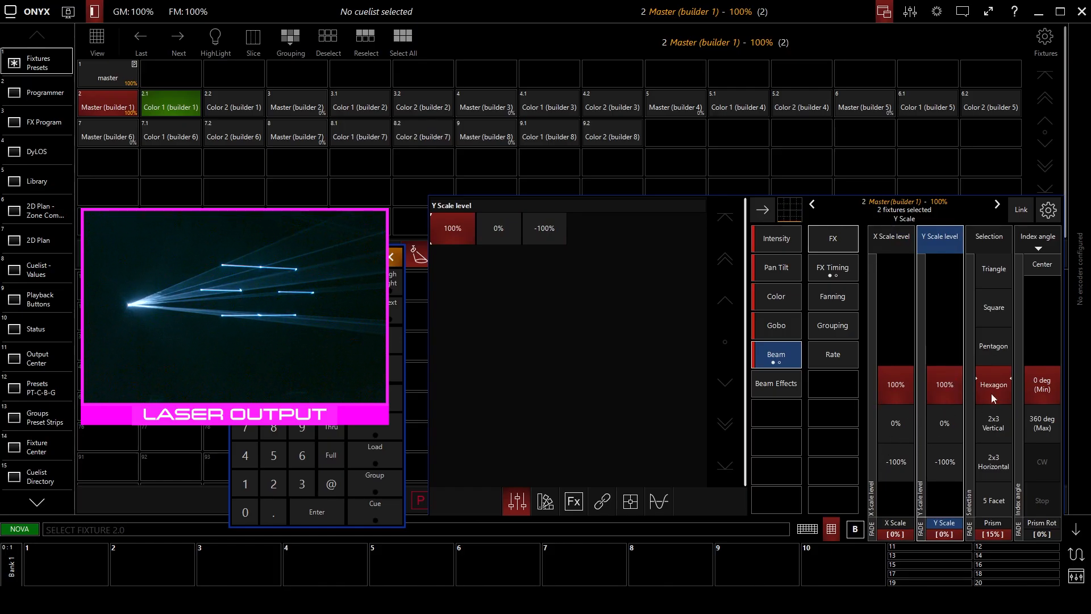
left_click_drag(1042, 397, 1042, 321)
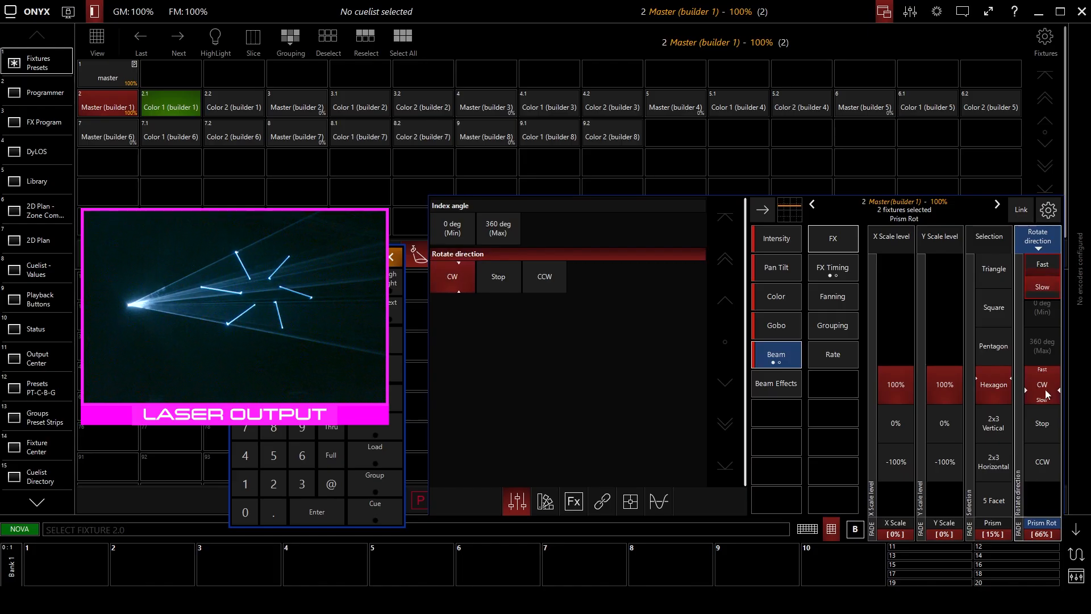
left_click(1046, 368)
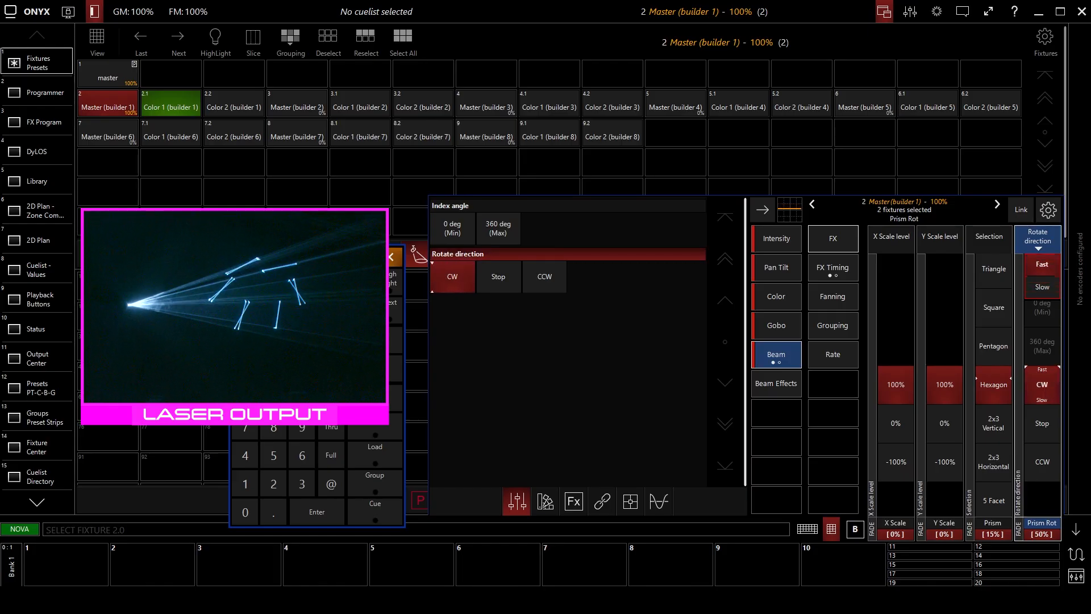
left_click(1041, 340)
left_click(1040, 338)
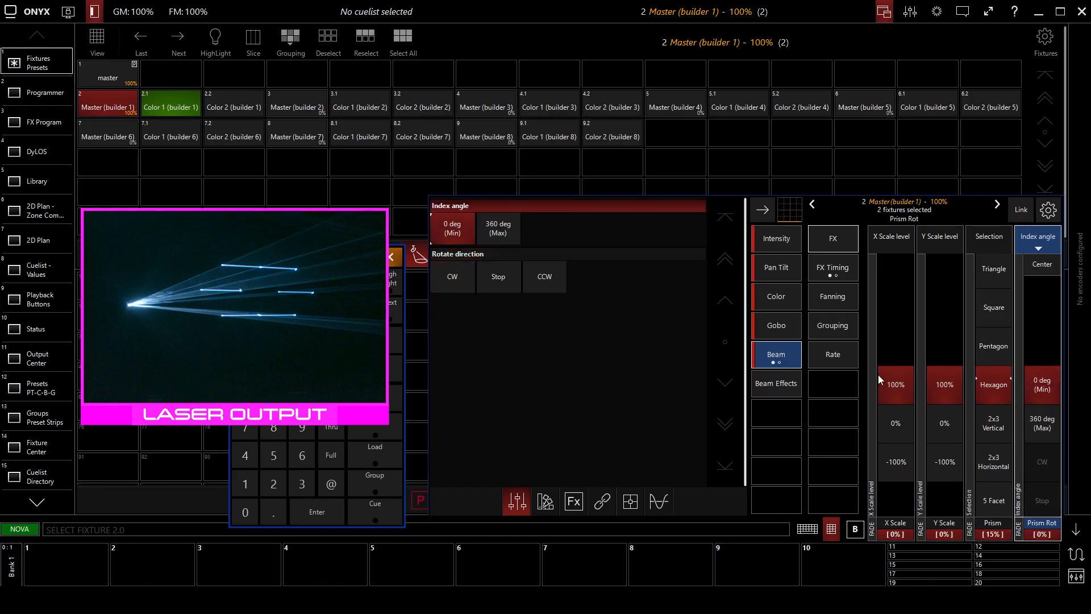
Apply the hard linear 90 degrees post color macro to the Hexagon prism lines.
left_click(786, 390)
left_click(786, 357)
left_click(784, 300)
scroll(890, 418, "down", 8)
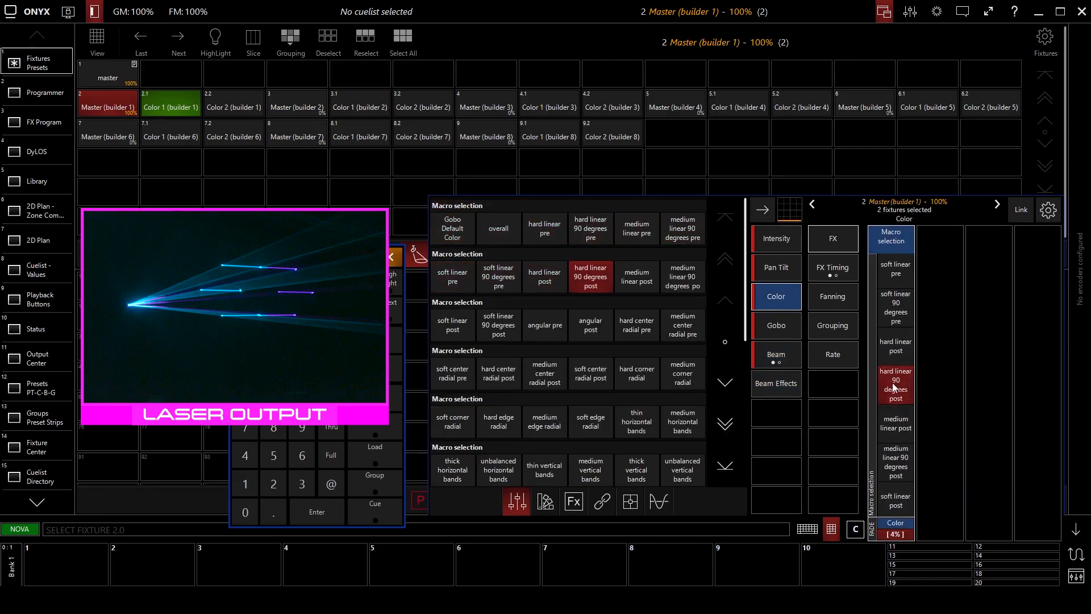
Adjust the pan angle to 55% to shift the laser pattern, and bring up the tilt angle.
left_click(789, 264)
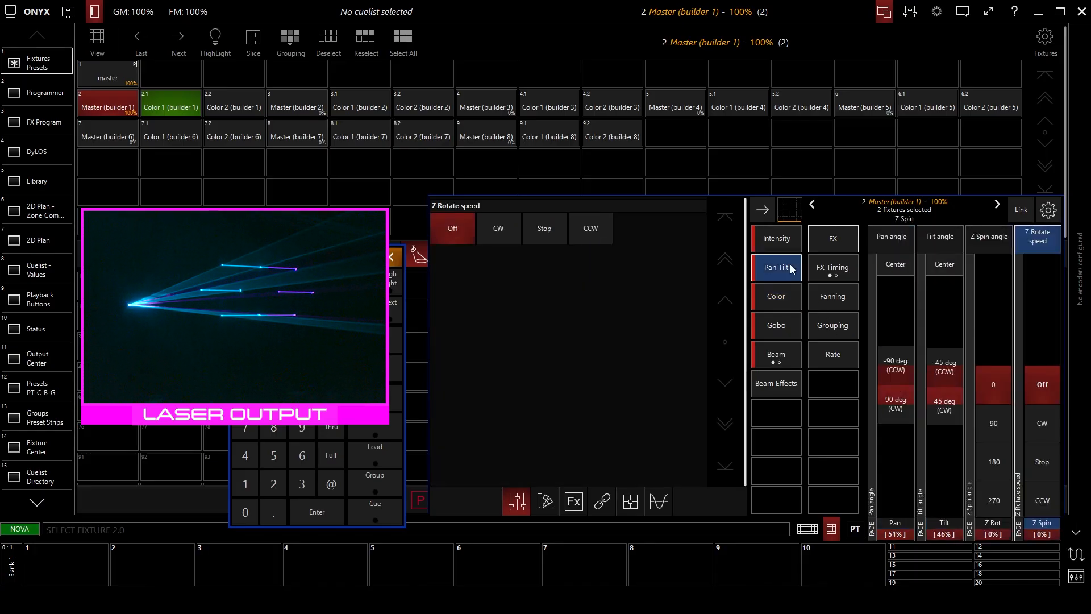
left_click(899, 371)
left_click_drag(901, 371, 901, 369)
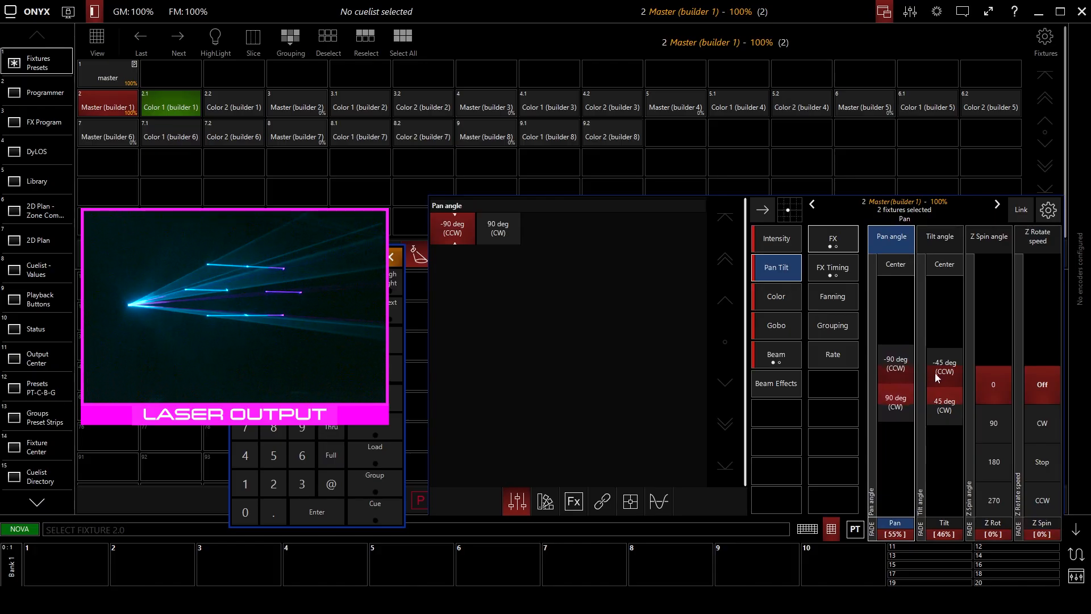
left_click(937, 377)
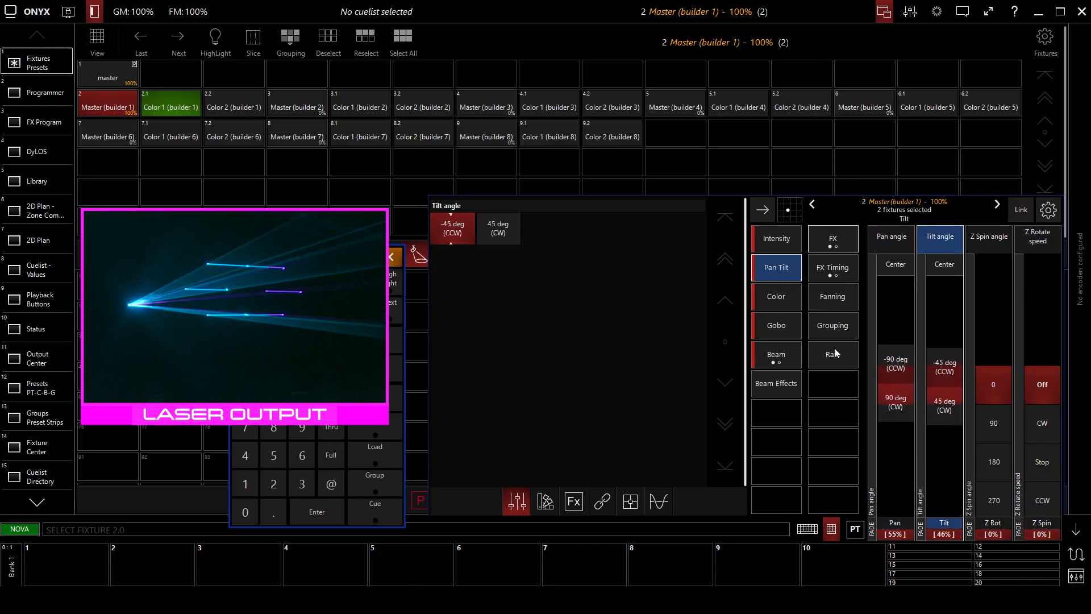
Step the prism selection back from Hexagon through Linear 6 and Linear 2 to Open.
left_click(782, 358)
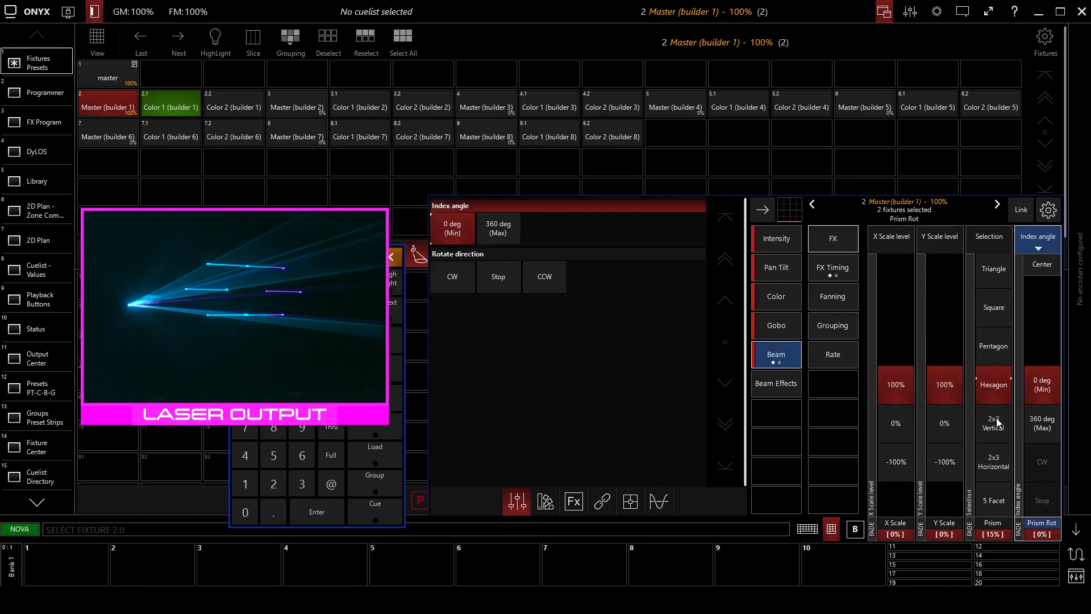
left_click(993, 359)
left_click(994, 359)
left_click(993, 358)
left_click(994, 357)
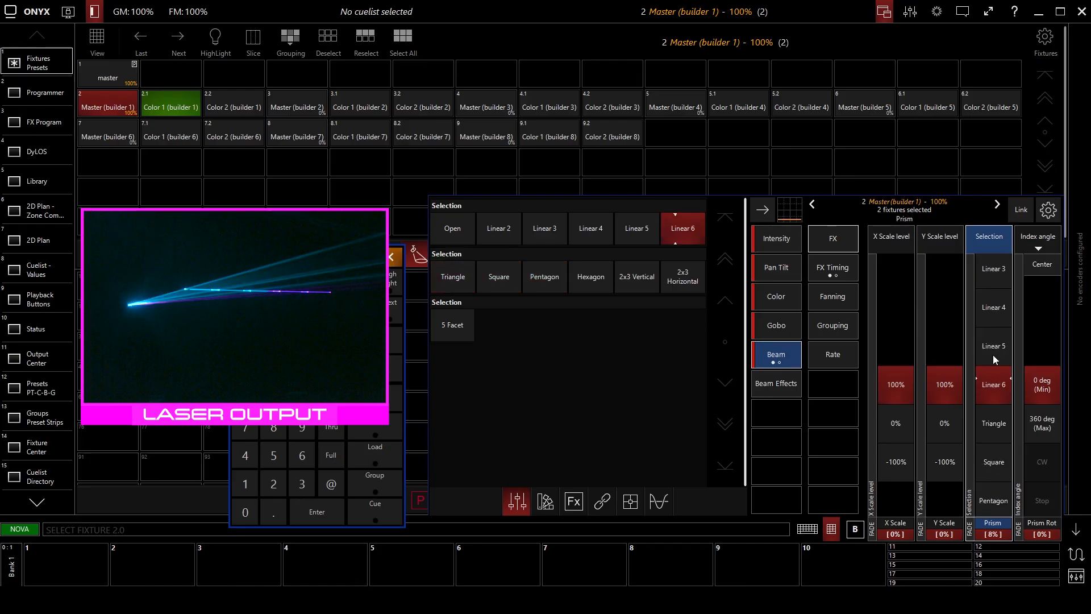
left_click(993, 355)
left_click(993, 355)
left_click(993, 355)
left_click(989, 348)
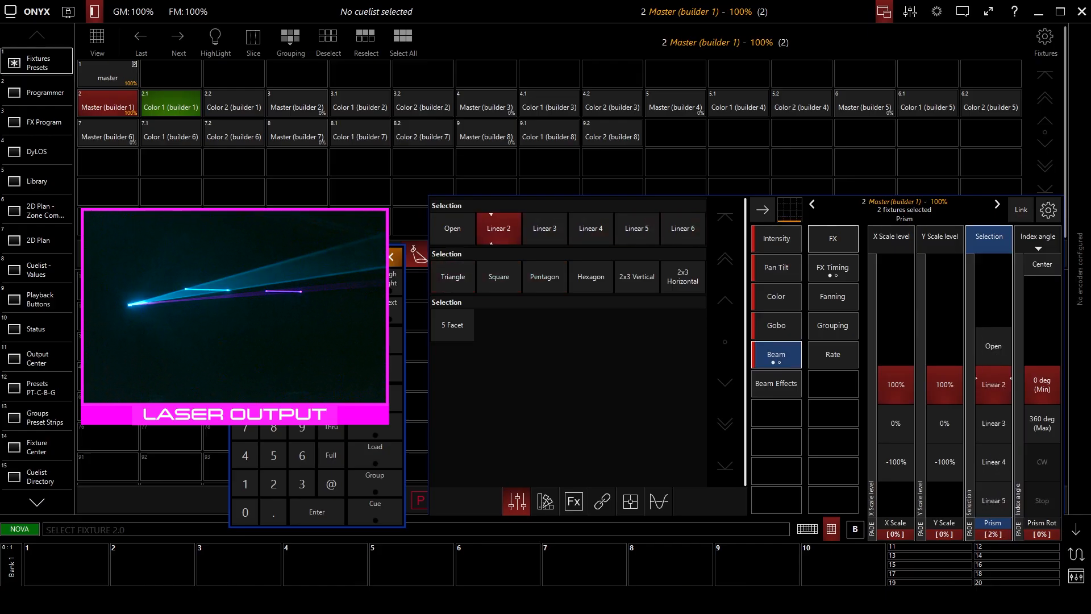
left_click(992, 348)
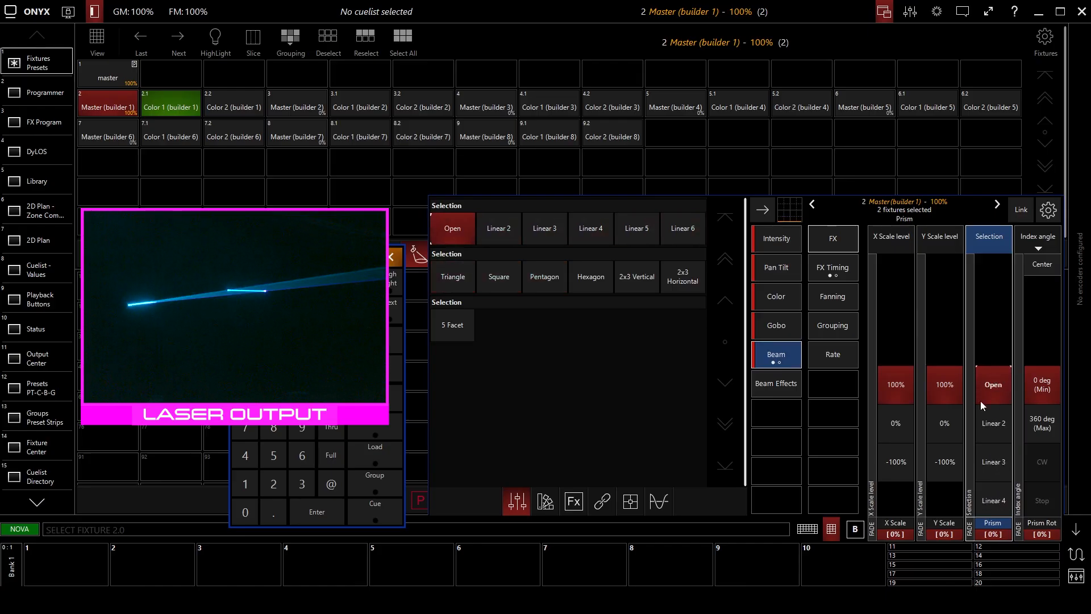
Switch the Lines pattern to the long white line, and try the soft linear post color macro on it.
left_click(789, 334)
left_click(938, 421)
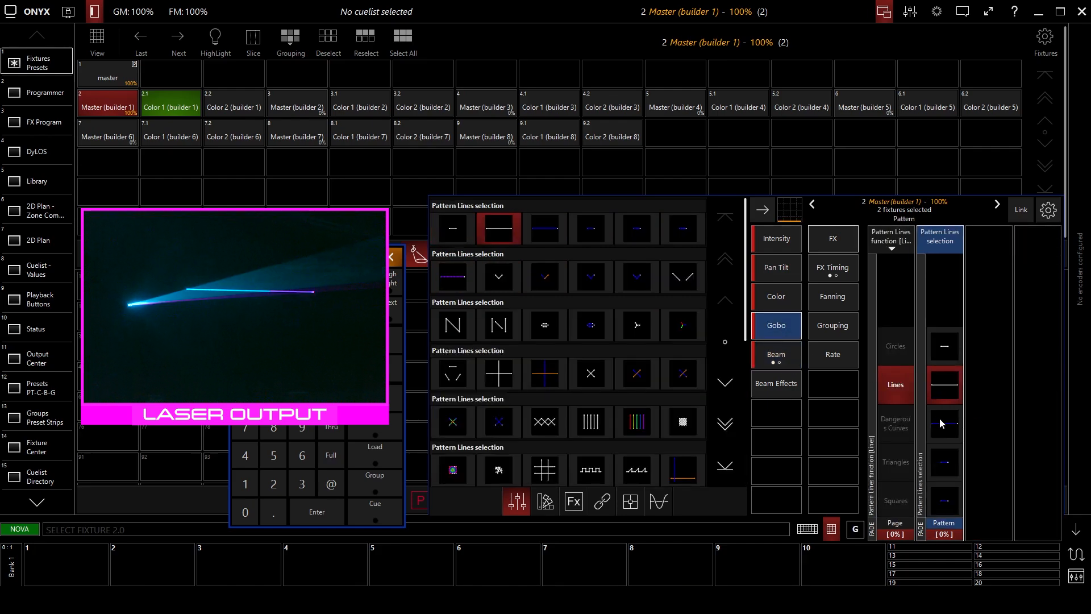
left_click(788, 306)
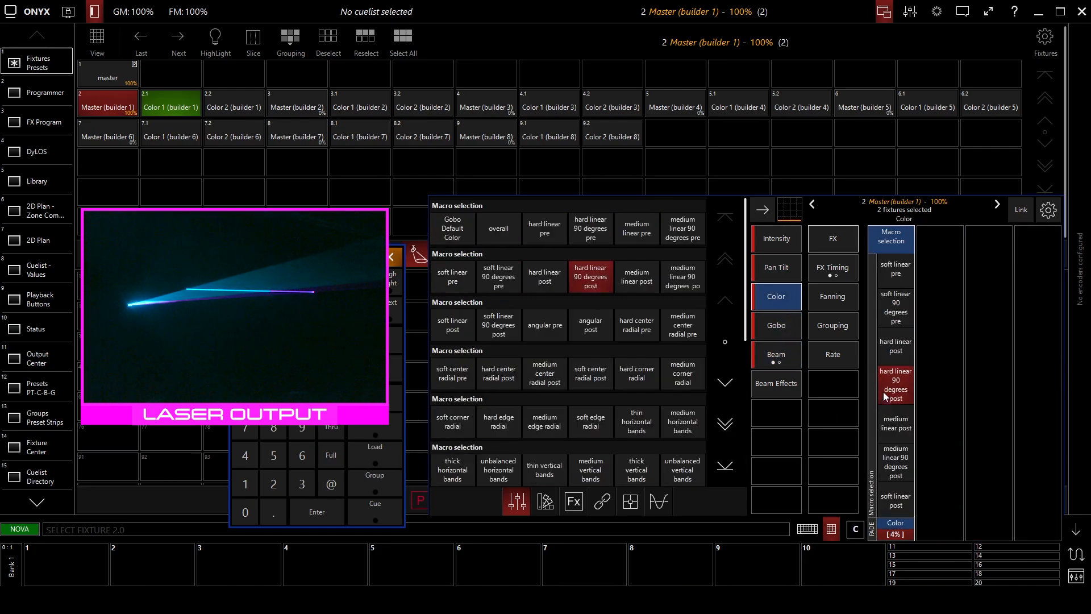
scroll(895, 414, "down", 3)
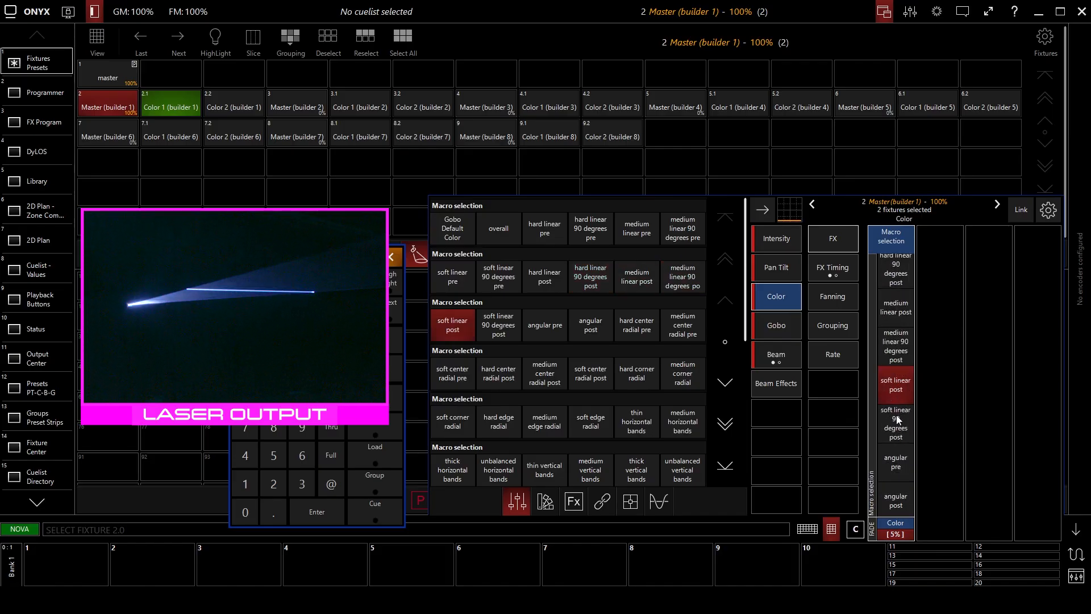
left_click(894, 356)
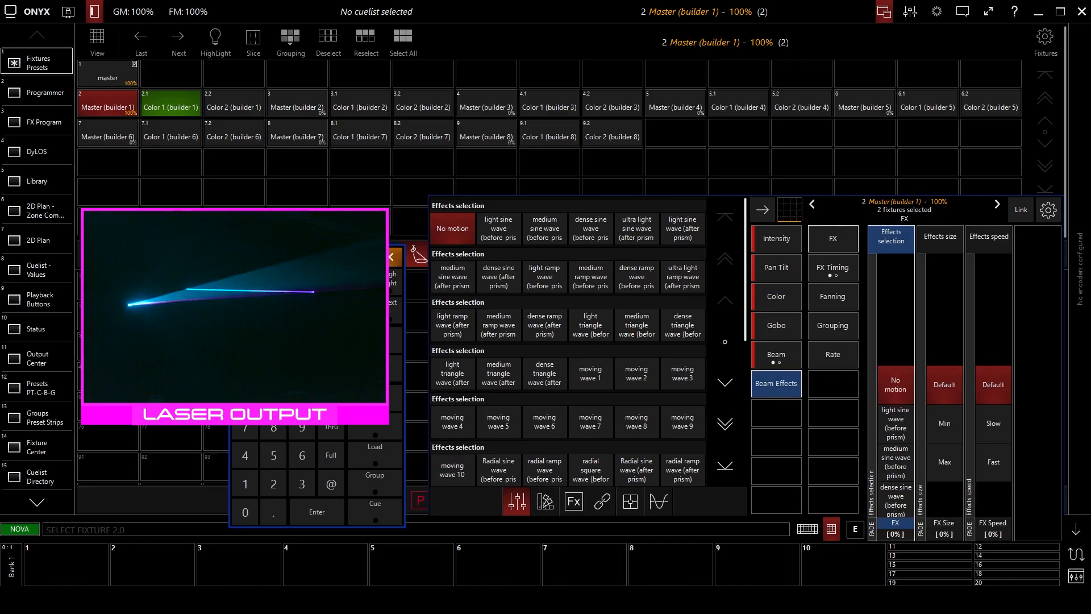
Apply the light and the medium sine wave (before prism) beam effects, and try the effects size and speed.
left_click(902, 420)
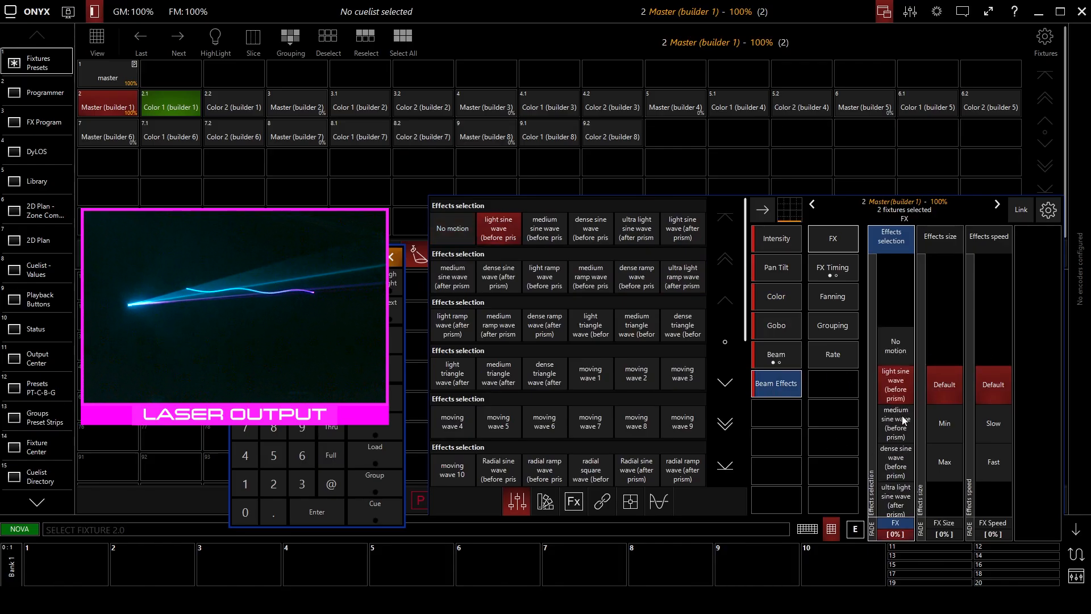
left_click(773, 359)
left_click(796, 391)
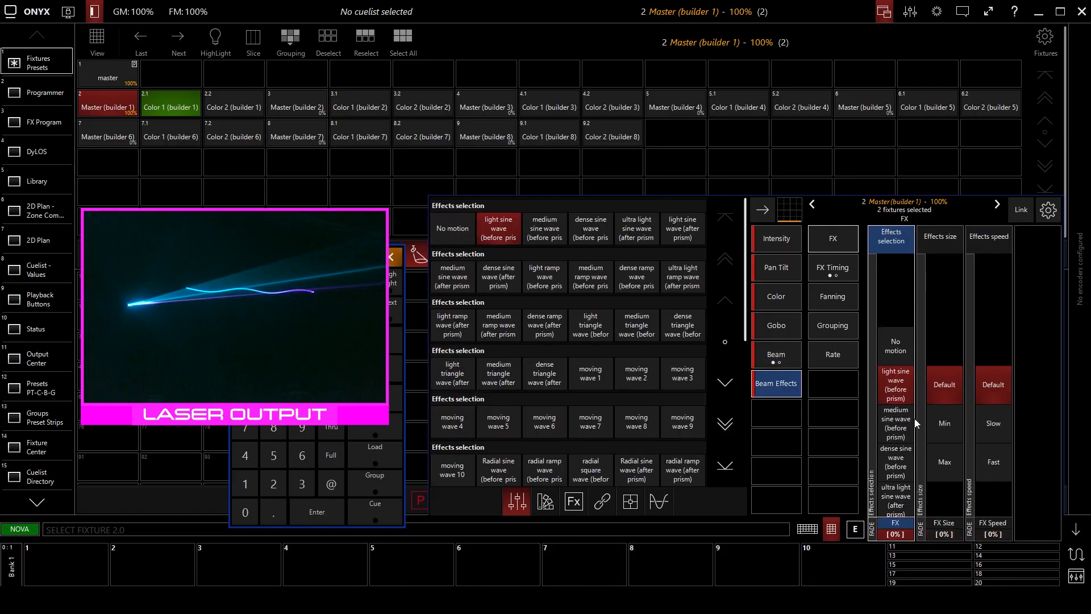
left_click(898, 419)
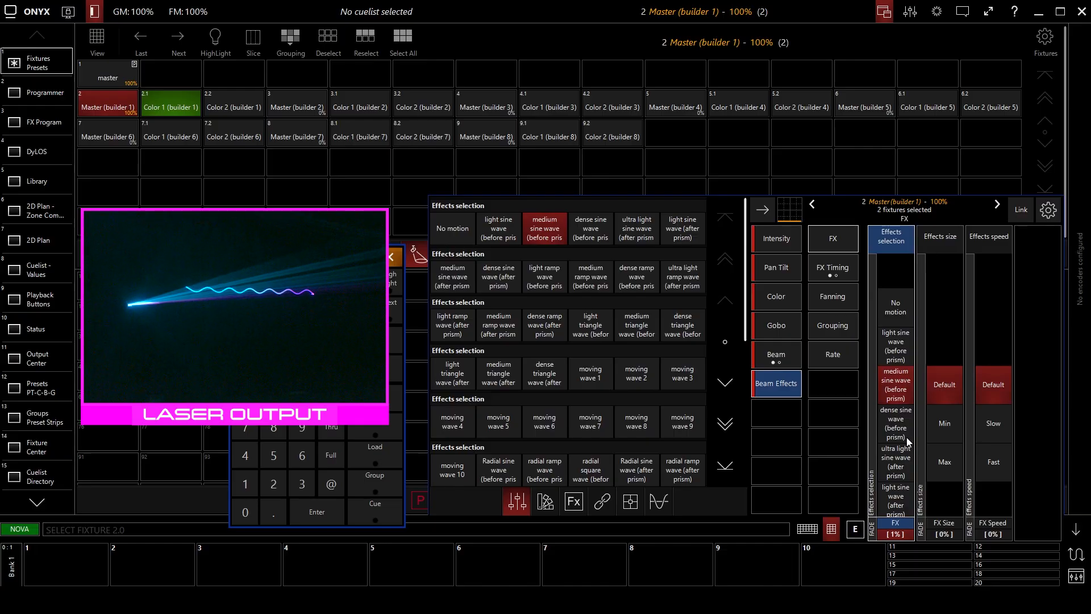
left_click(937, 391)
left_click_drag(944, 364, 990, 393)
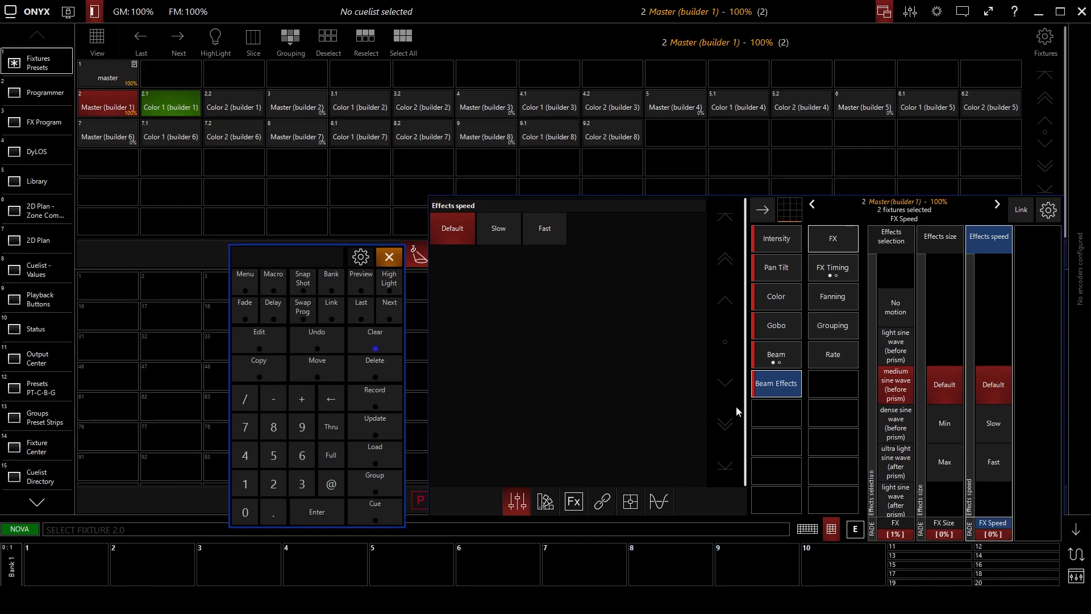
Clear the programmer, and bring the Master fixtures of builders 1 to 8 to full output.
left_click(381, 341)
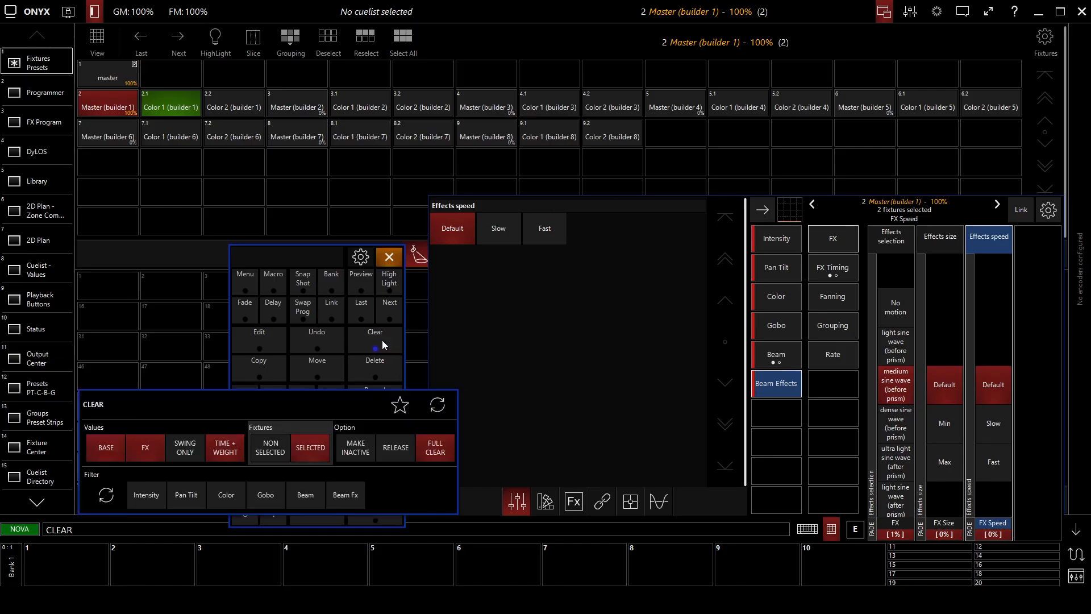
left_click(380, 342)
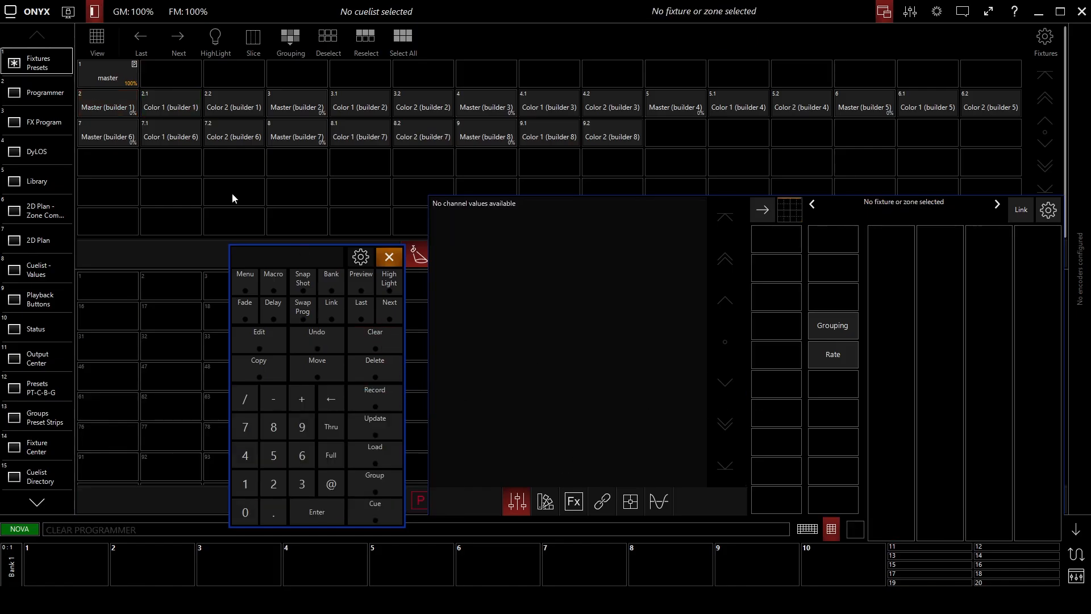
left_click(125, 109)
left_click(308, 102)
left_click(486, 102)
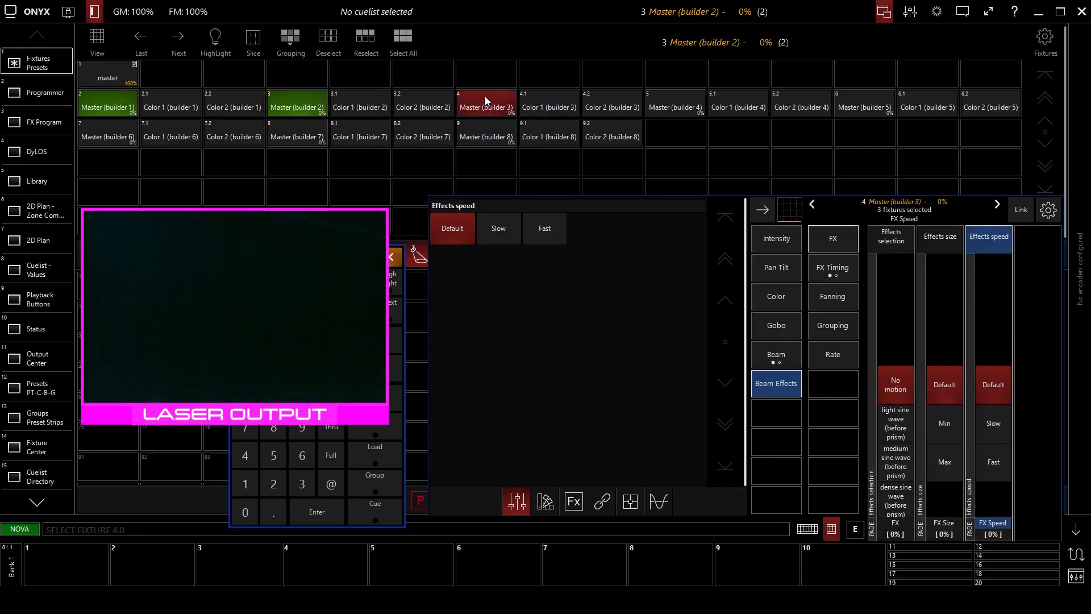
left_click(674, 108)
left_click(873, 106)
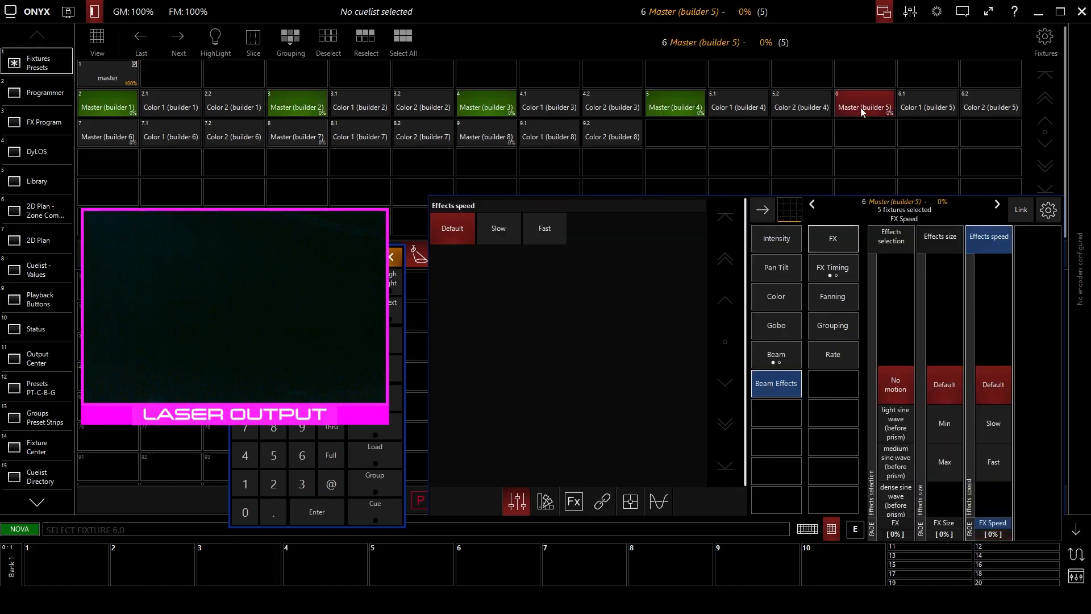
left_click(113, 138)
left_click(301, 137)
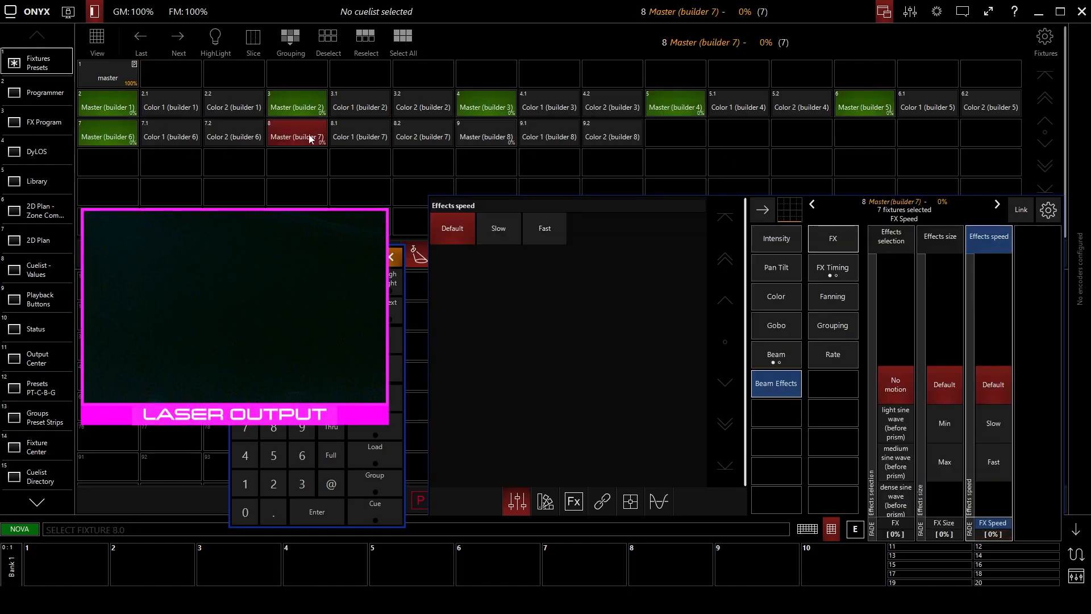
left_click(492, 132)
left_click(772, 248)
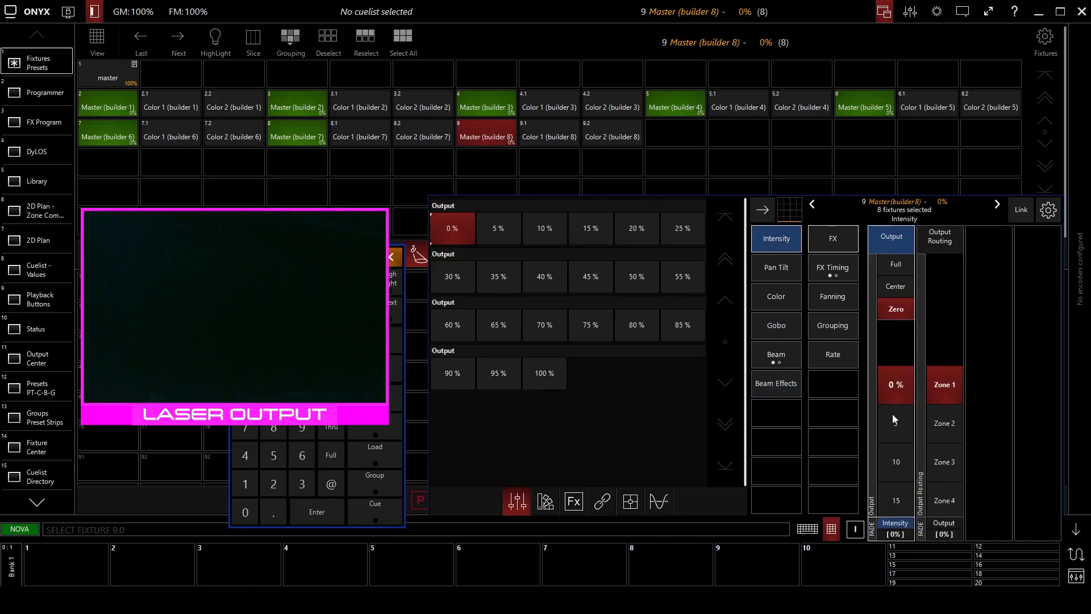
left_click(897, 266)
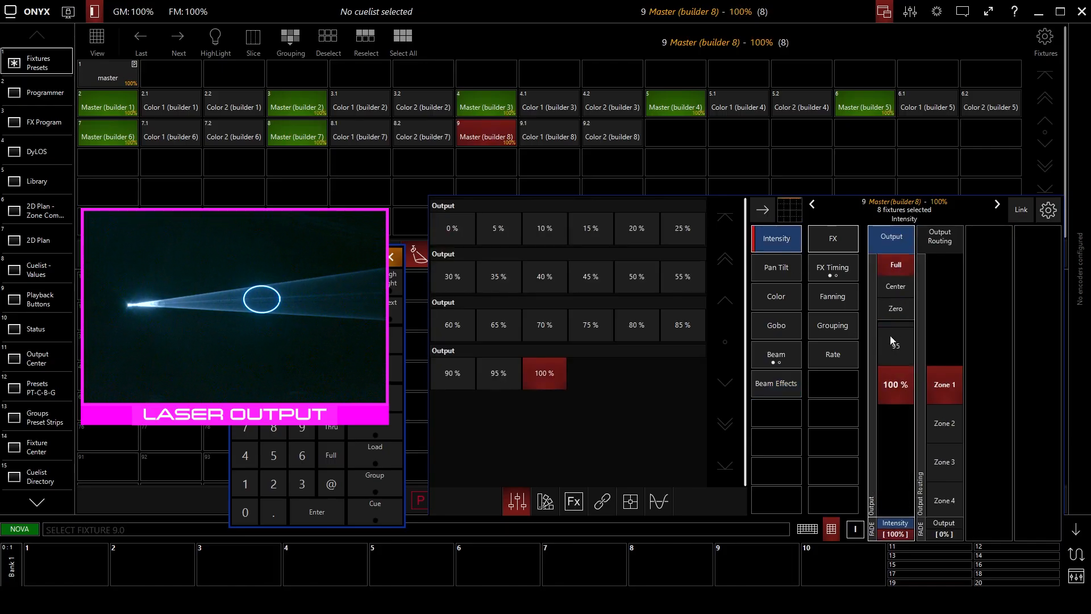
Fan the pan angle across the eight builder masters to spread their circles apart horizontally.
left_click(776, 271)
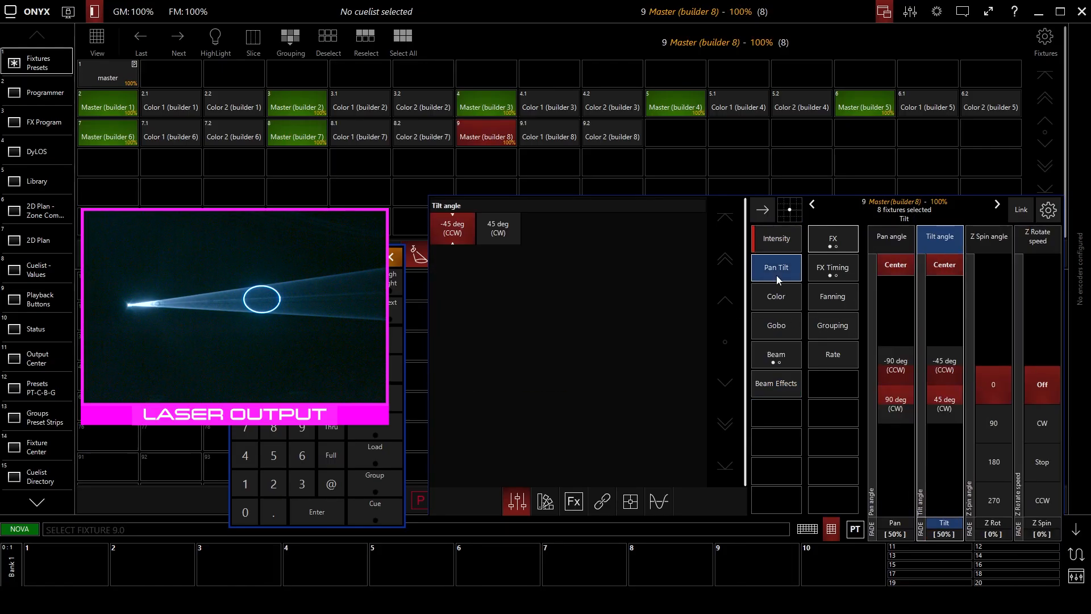
left_click(831, 293)
left_click(827, 247)
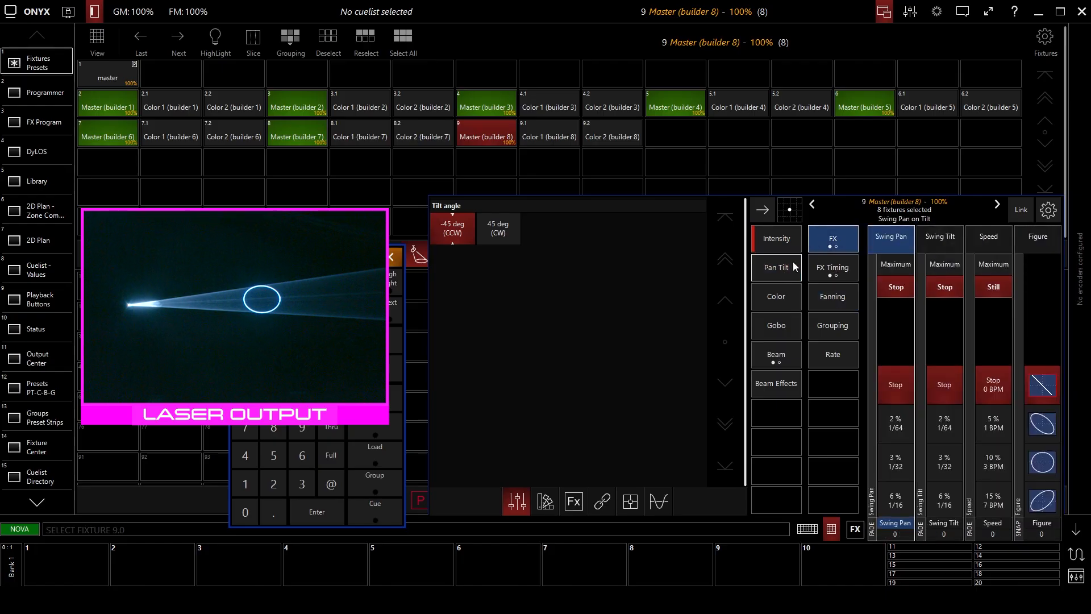
left_click(789, 263)
left_click(897, 231)
left_click(840, 298)
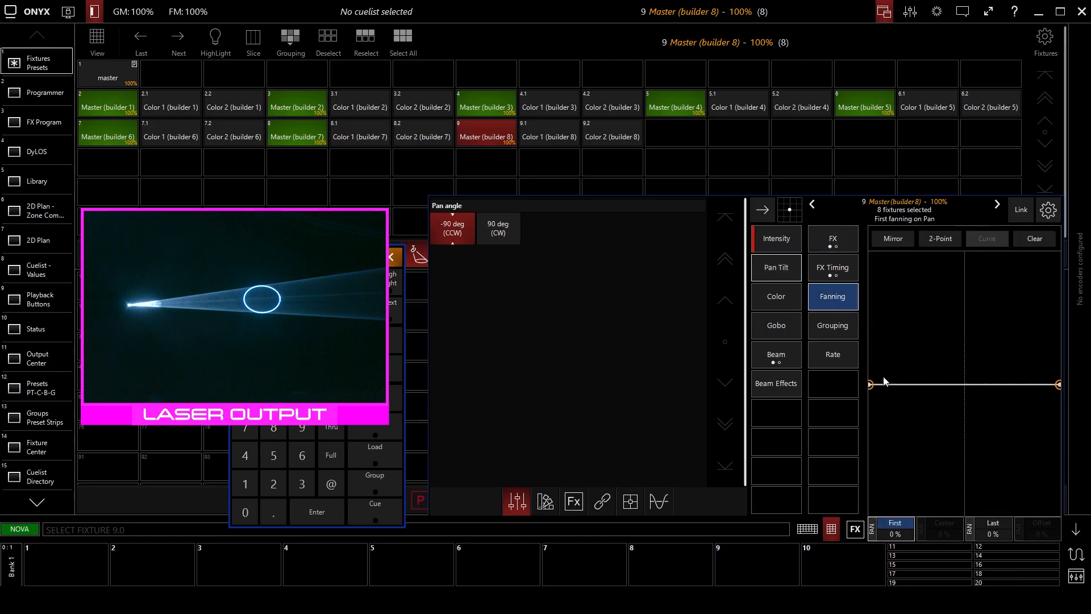
left_click_drag(873, 386, 885, 333)
Shrink the eight circles by setting the X scale to 38% and the Y scale to 24%.
left_click(795, 357)
left_click_drag(888, 388, 887, 358)
left_click_drag(937, 387, 937, 368)
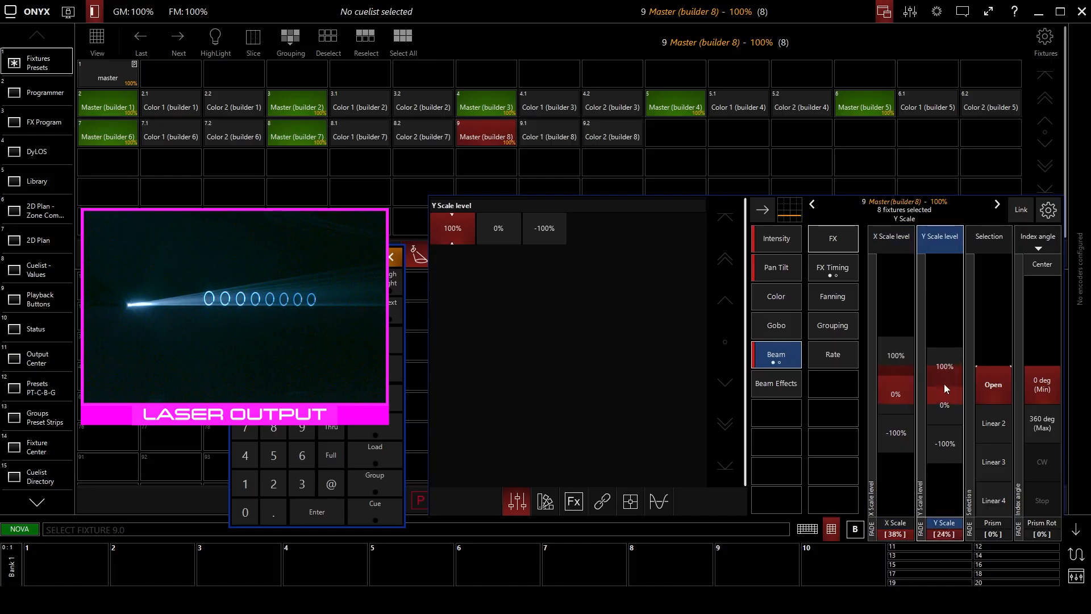
Widen the pan fanning to +20% for the first and -20% for the last builder master.
left_click(776, 275)
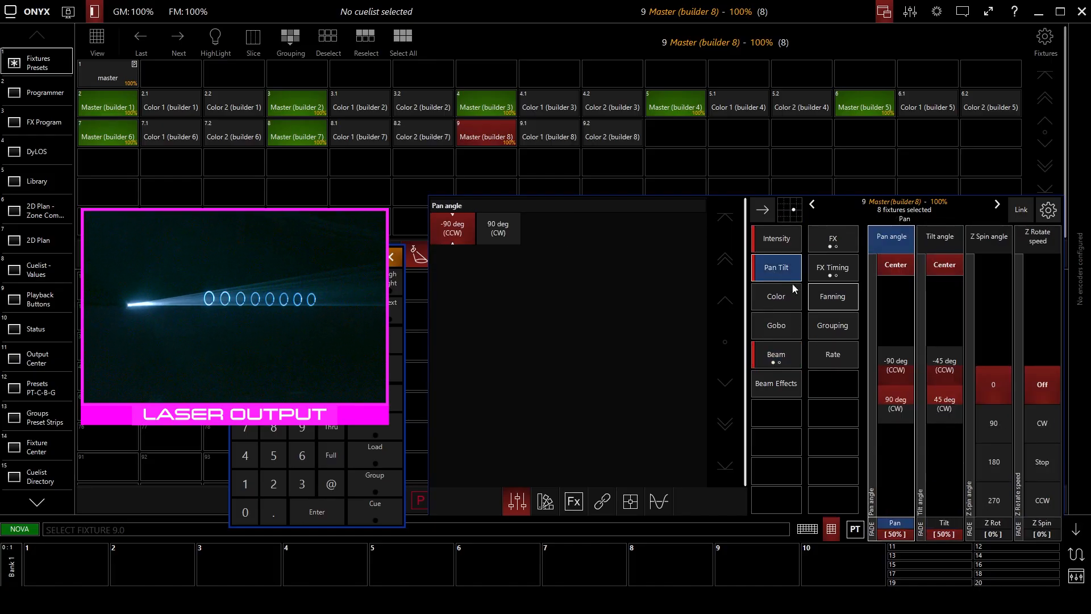
left_click(829, 294)
mouse_move(870, 362)
left_mouse_down()
mouse_move(884, 451)
mouse_move(871, 339)
mouse_move(869, 358)
left_mouse_up()
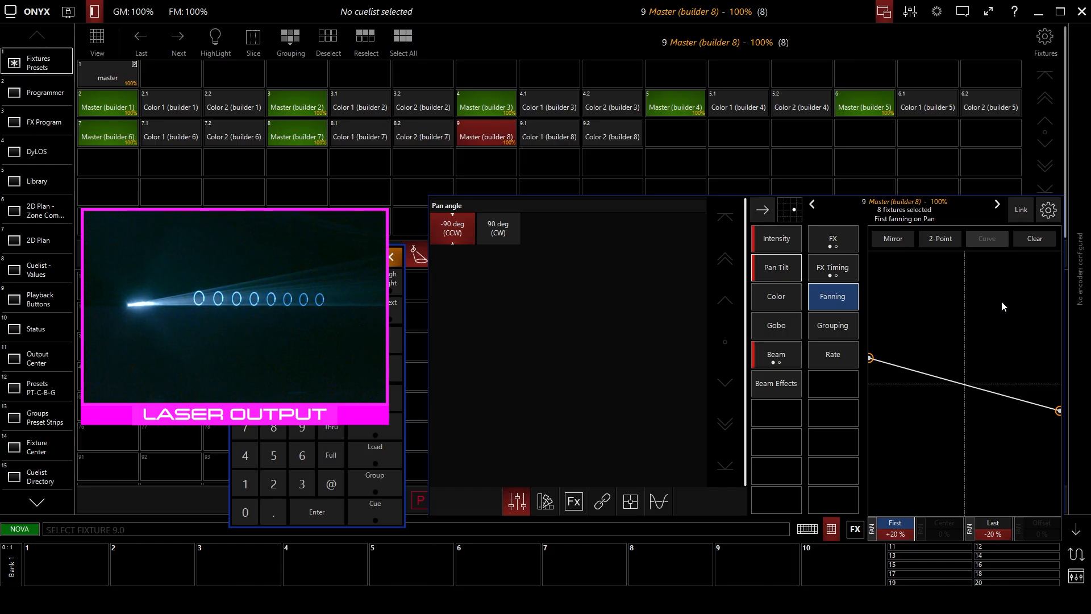
Apply the hard linear post color macro to the masters, and set green to zero on Color 1 of all eight builders.
left_click(783, 297)
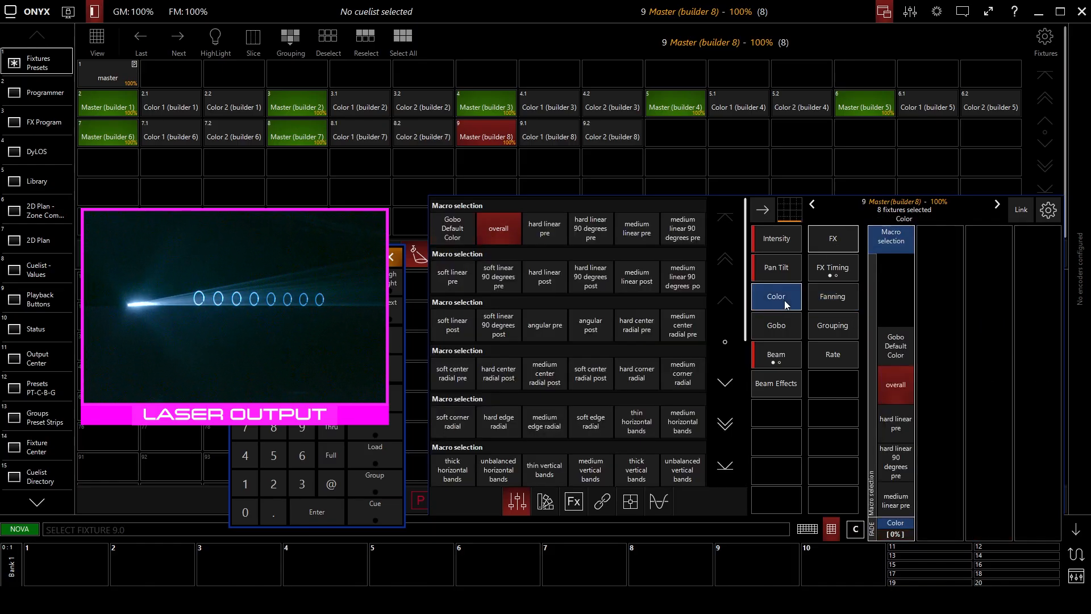
scroll(898, 422, "down", 6)
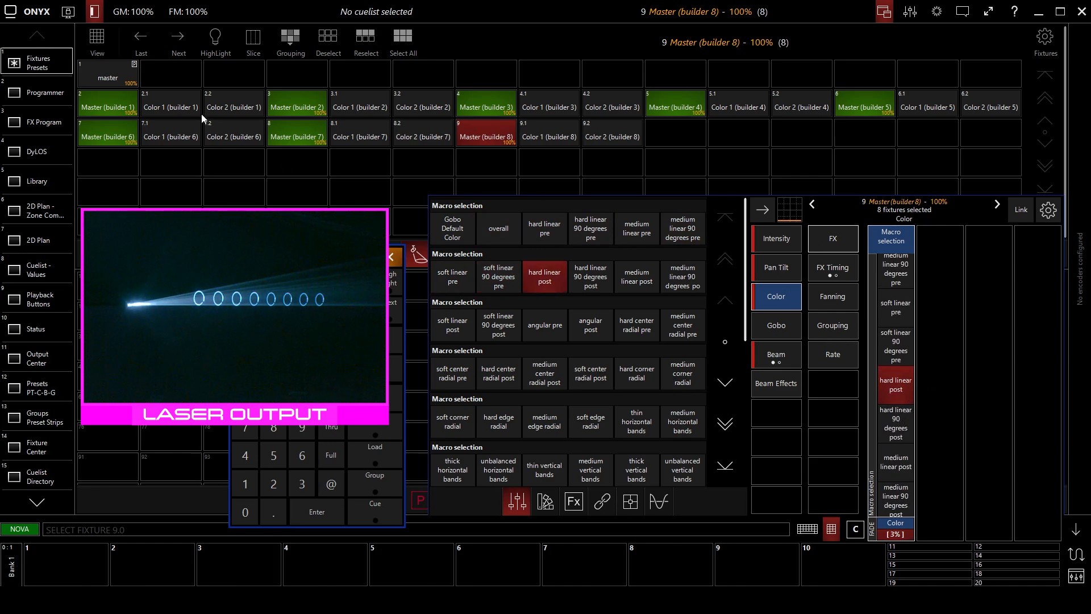
left_click(170, 106)
left_click(341, 107)
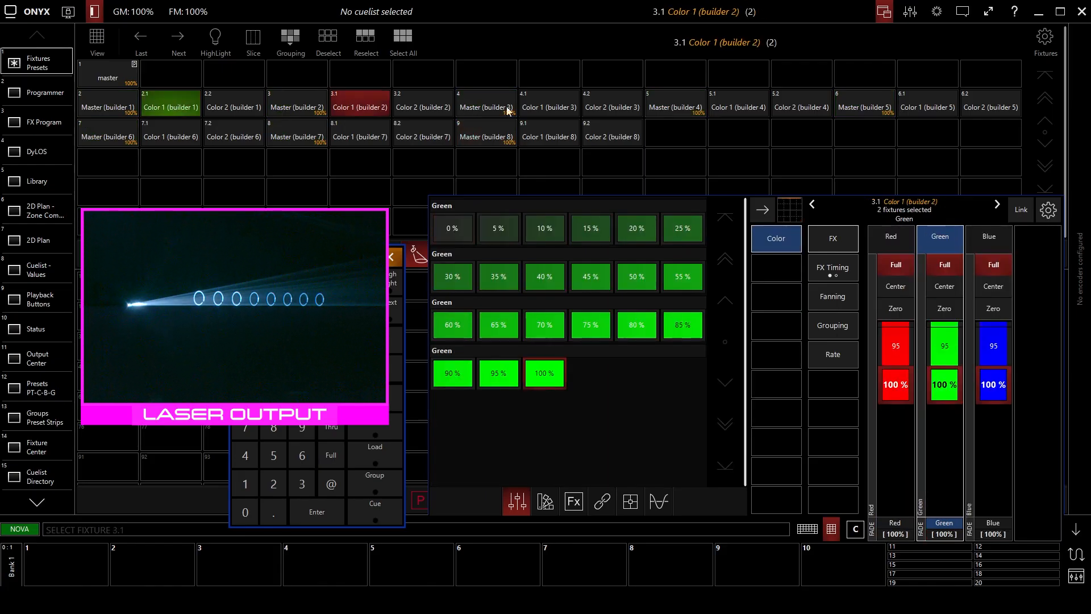
left_click(548, 108)
left_click(737, 108)
left_click(918, 108)
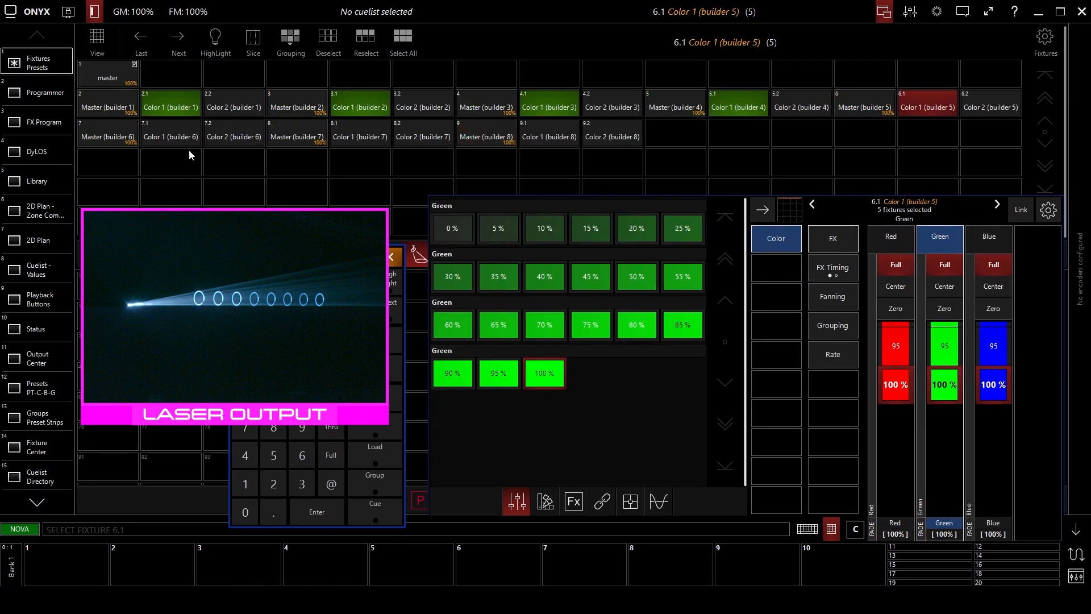
left_click(178, 134)
left_click(355, 138)
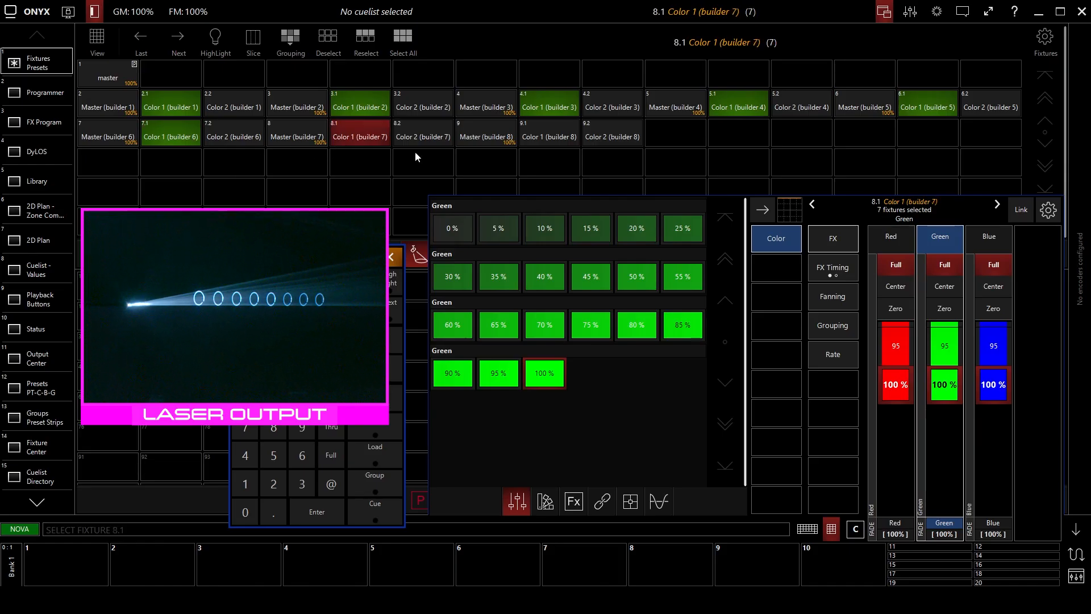
left_click(493, 138)
left_click(548, 137)
left_click(945, 310)
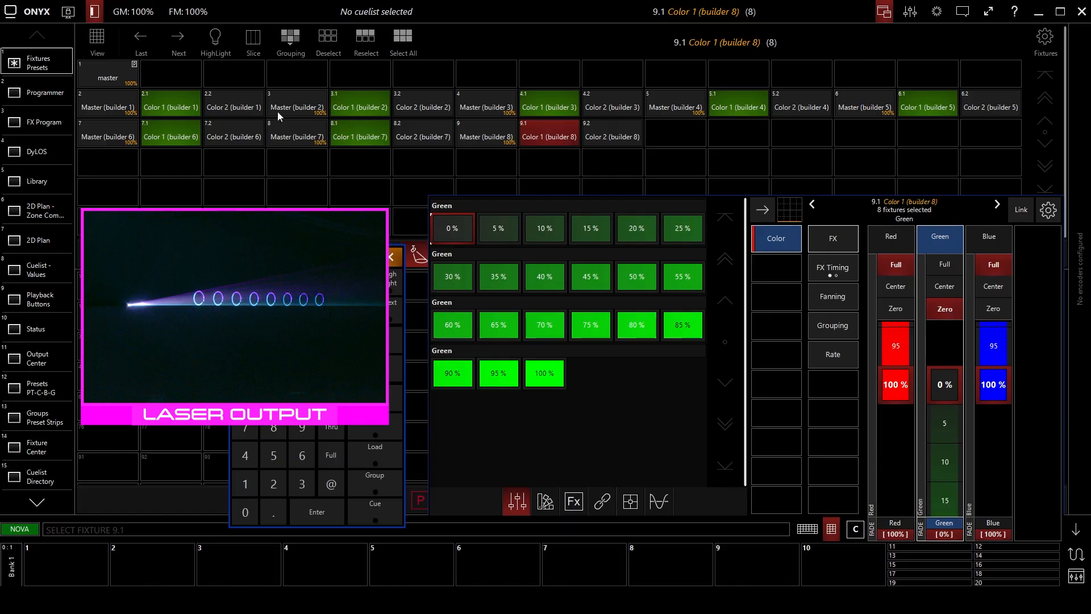
Reselect the eight builder masters and switch their color macro to medium linear 90 degrees post.
left_click(121, 99)
left_click(271, 110)
left_click(483, 108)
left_click(673, 108)
left_click(863, 107)
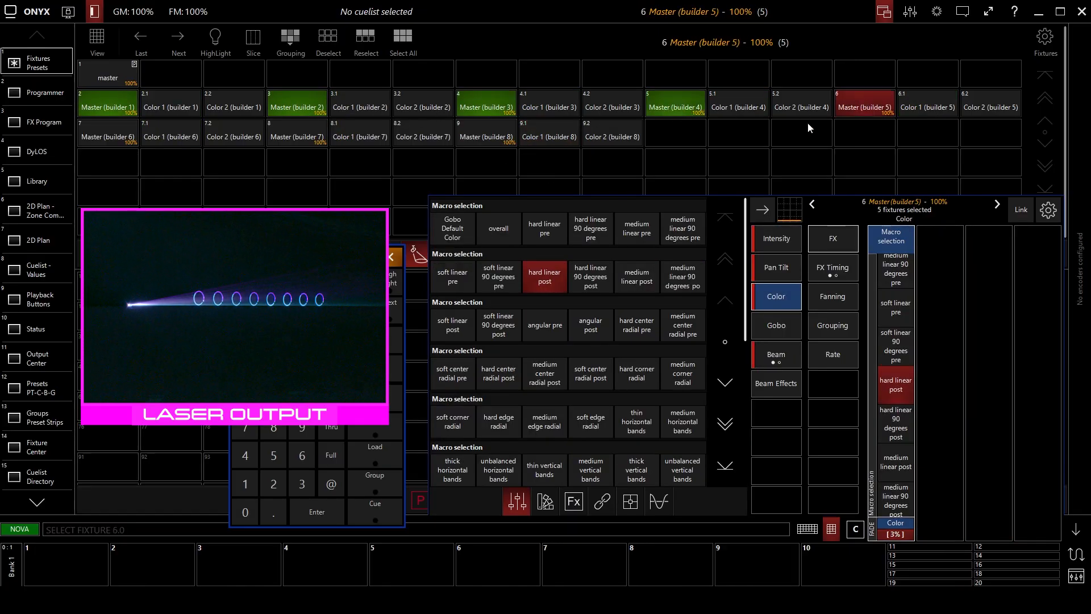
left_click(125, 140)
left_click(287, 140)
left_click(482, 139)
left_click(905, 368)
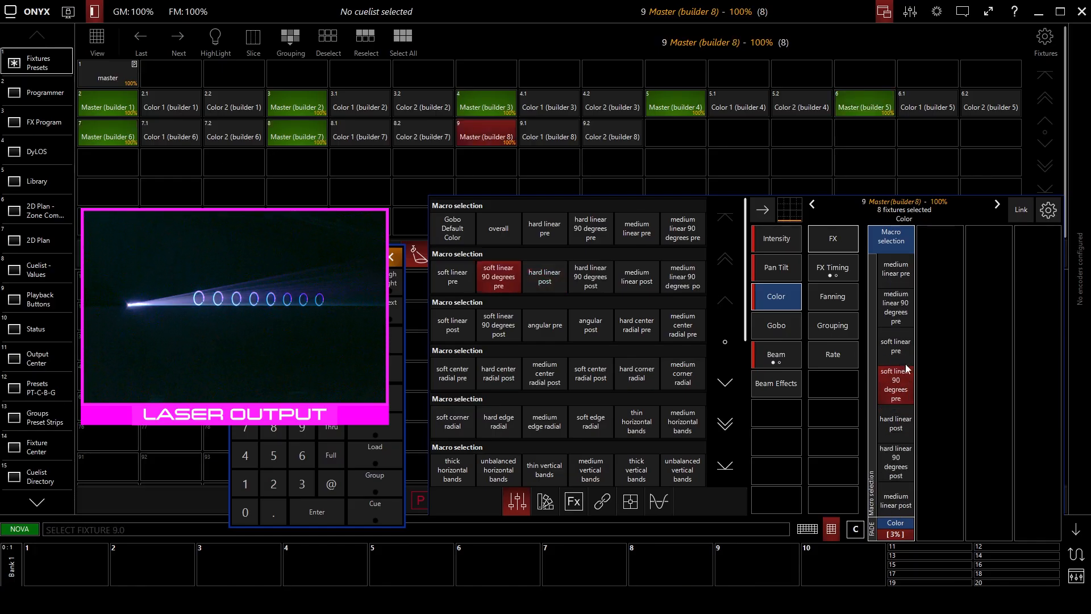
scroll(894, 403, "down", 3)
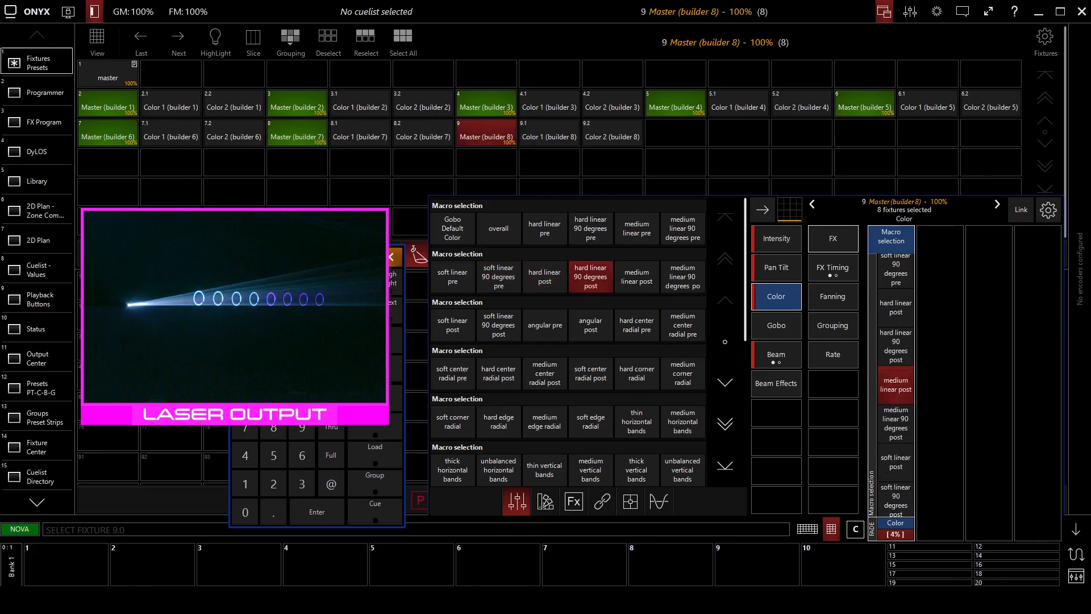
scroll(885, 448, "down", 1)
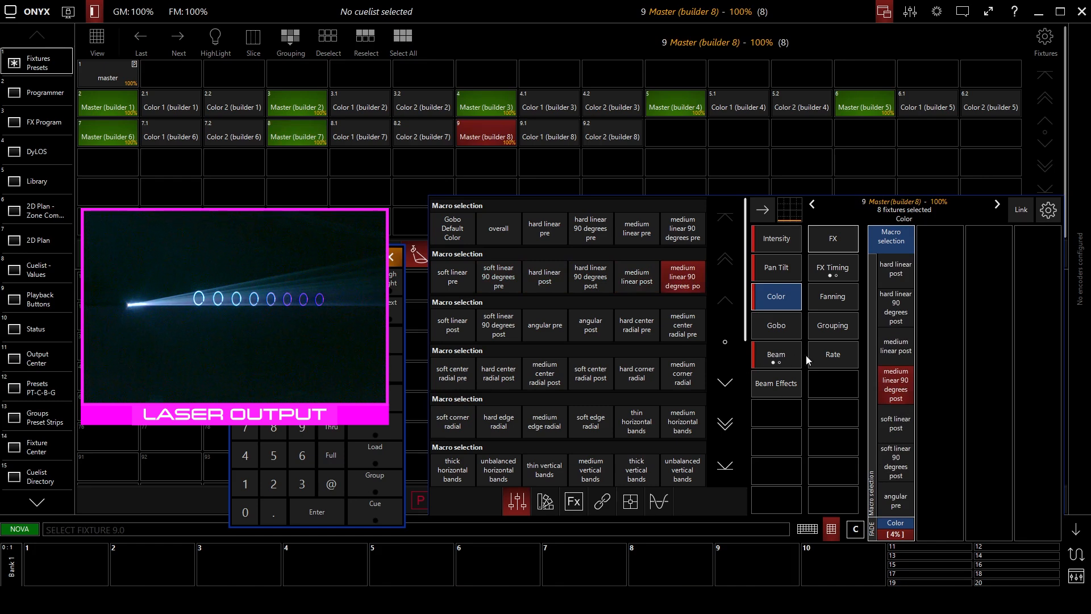
Add a pan/tilt effect to the masters with swing pan 6%, swing tilt 13% and speed 10% (3 BPM).
left_click(774, 270)
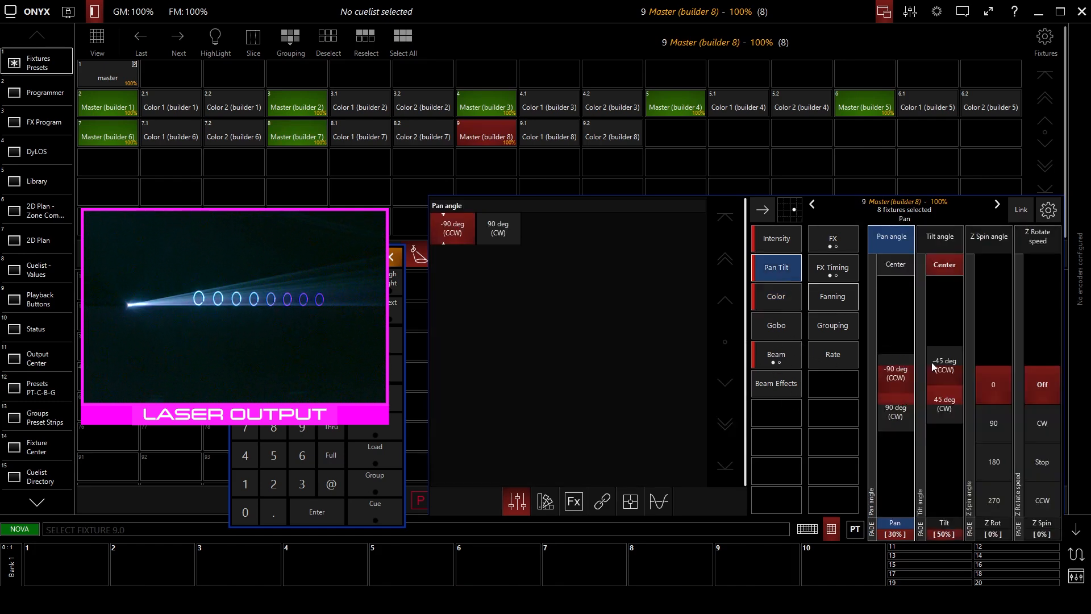
left_click(813, 244)
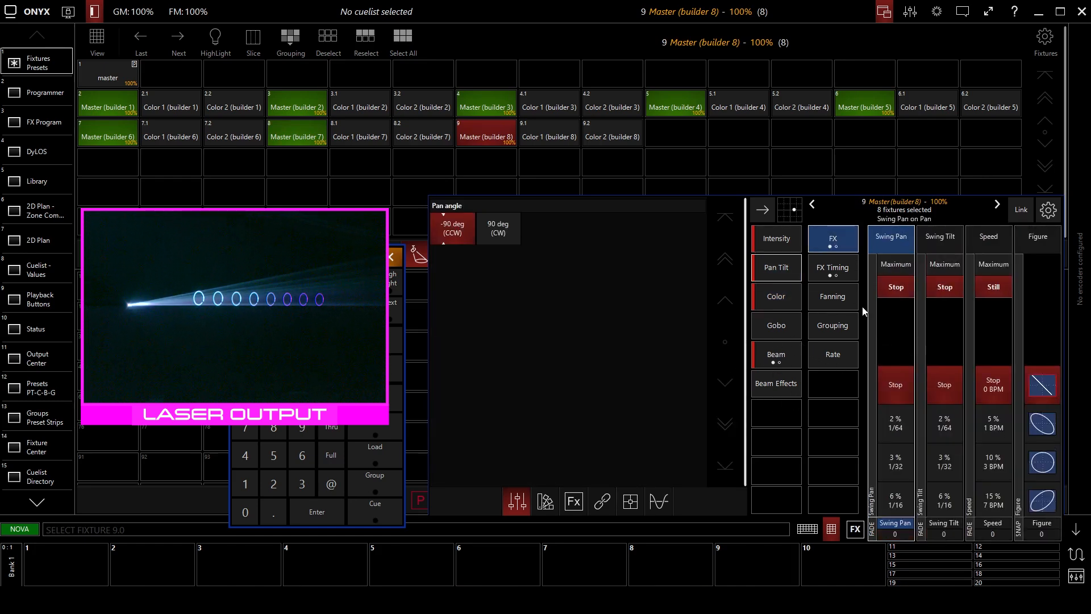
scroll(888, 359, "down", 3)
left_click(892, 383)
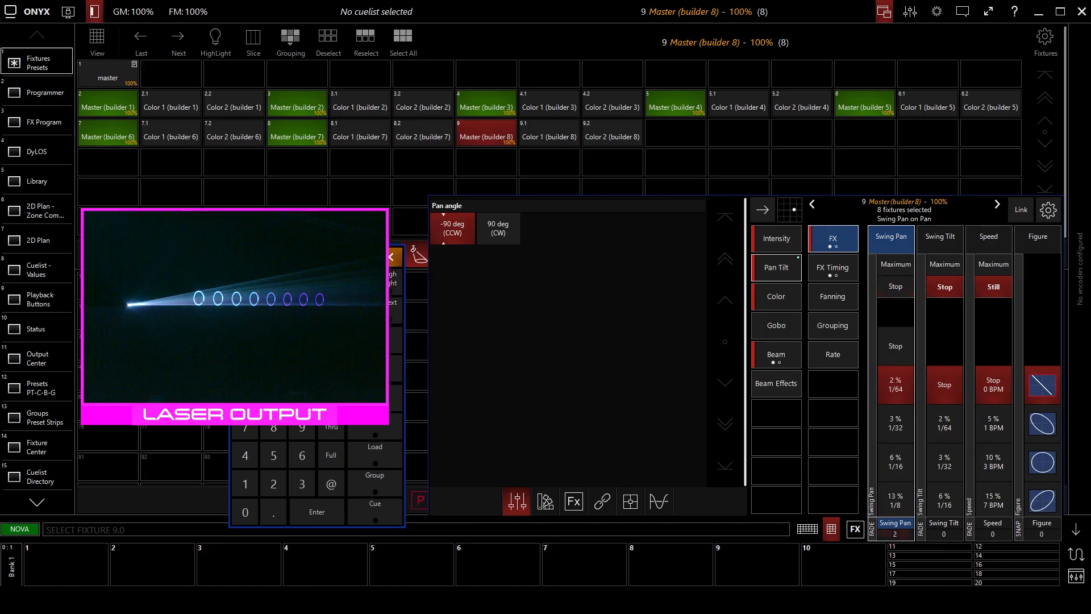
scroll(935, 420, "down", 4)
scroll(991, 429, "down", 4)
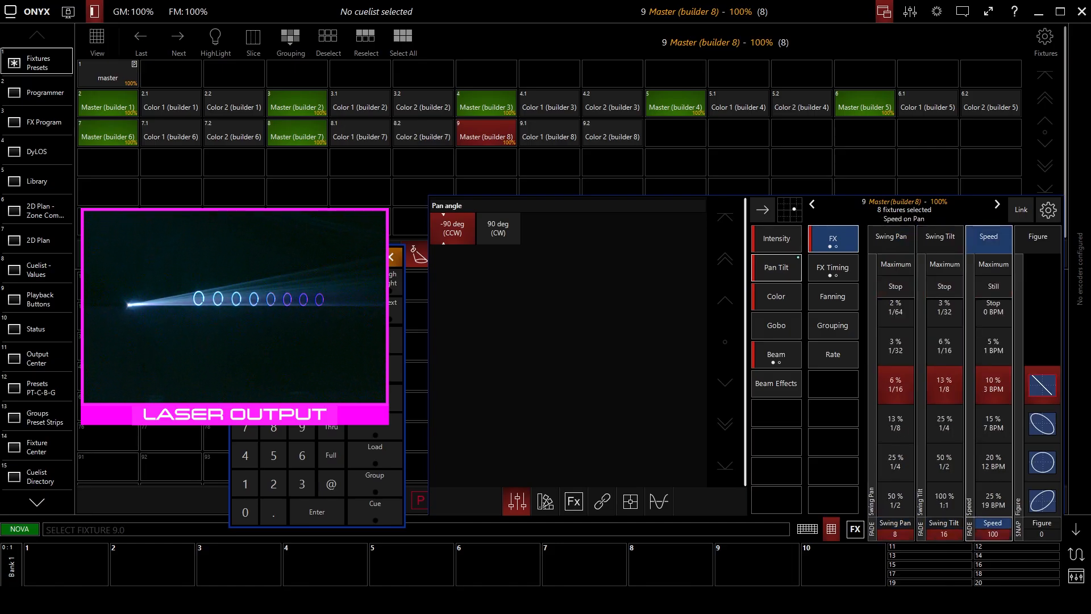
Set the wave amount of the pan/tilt effect timing to 8.
left_click(836, 250)
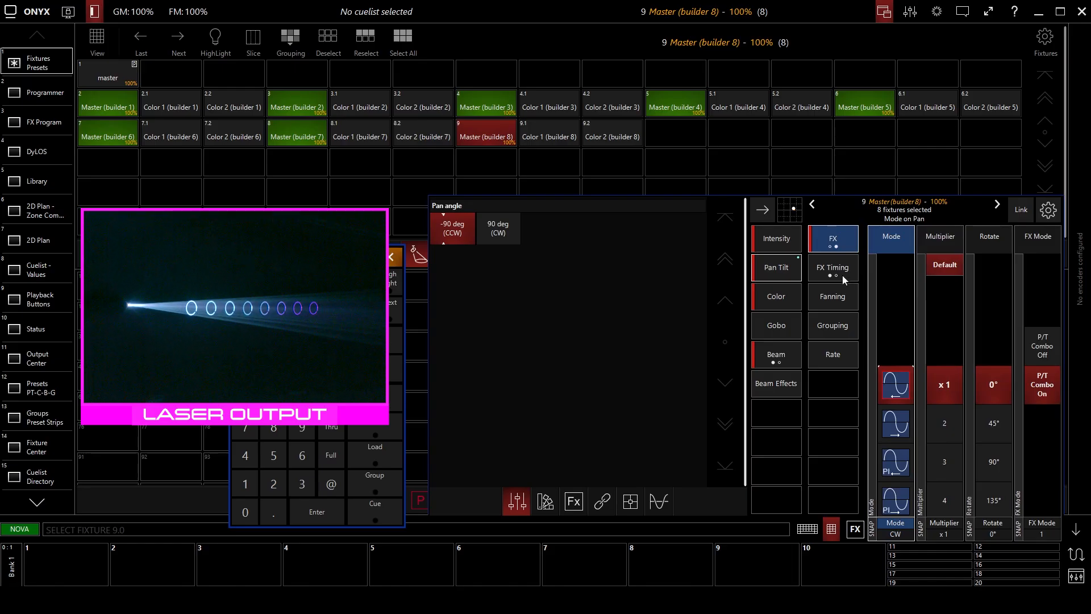
left_click(835, 266)
scroll(895, 278, "down", 7)
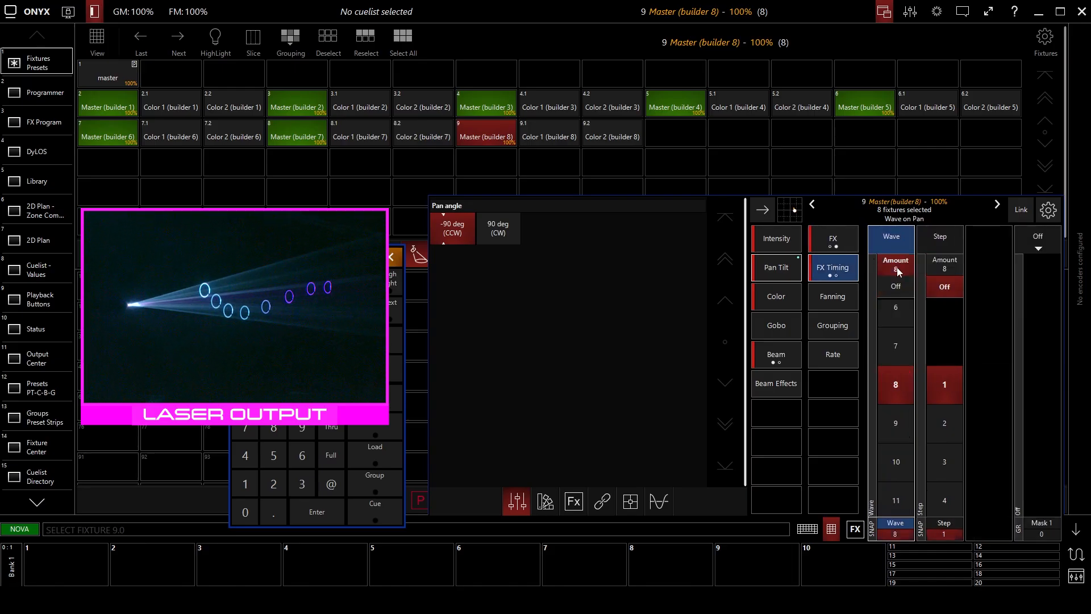
Raise the swing pan and swing tilt to 50% and the speed to 20% (12 BPM), and choose the circle figure.
left_click(840, 249)
left_click(833, 242)
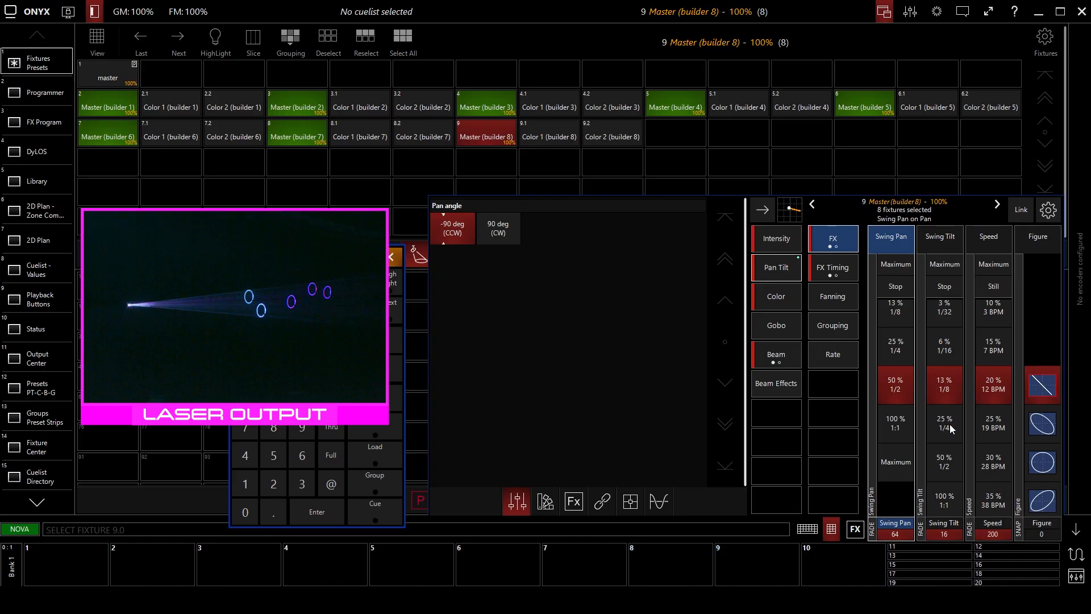
scroll(946, 424, "down", 3)
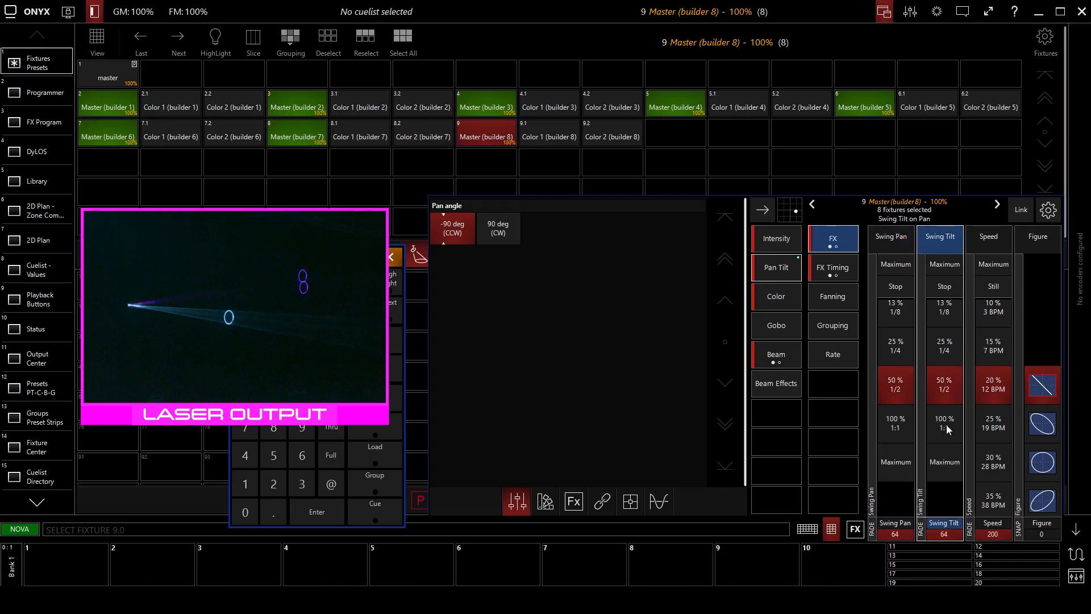
scroll(946, 397, "up", 1)
scroll(1037, 430, "down", 2)
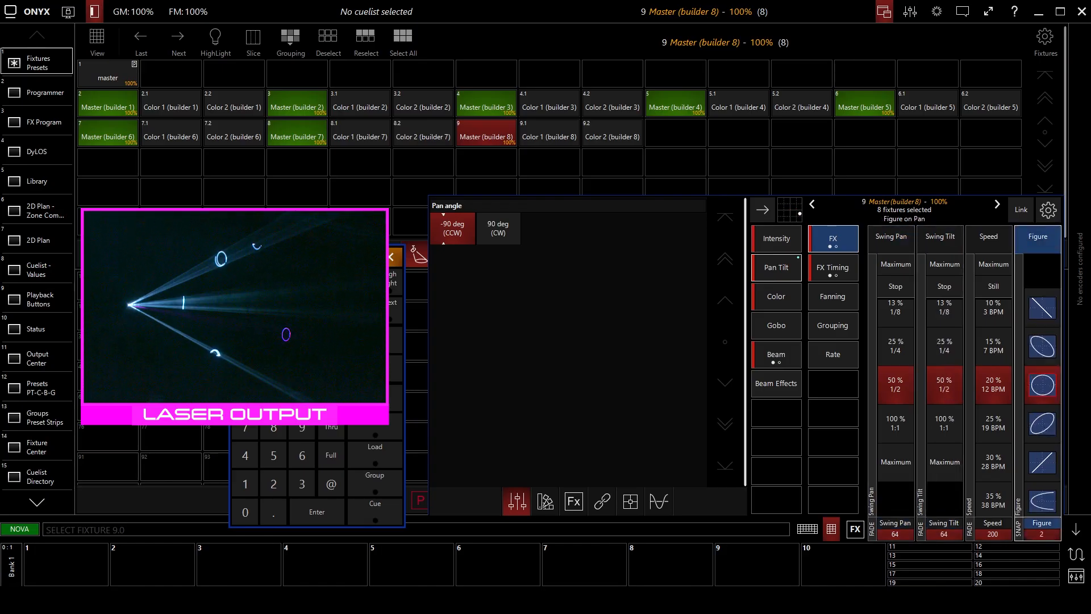